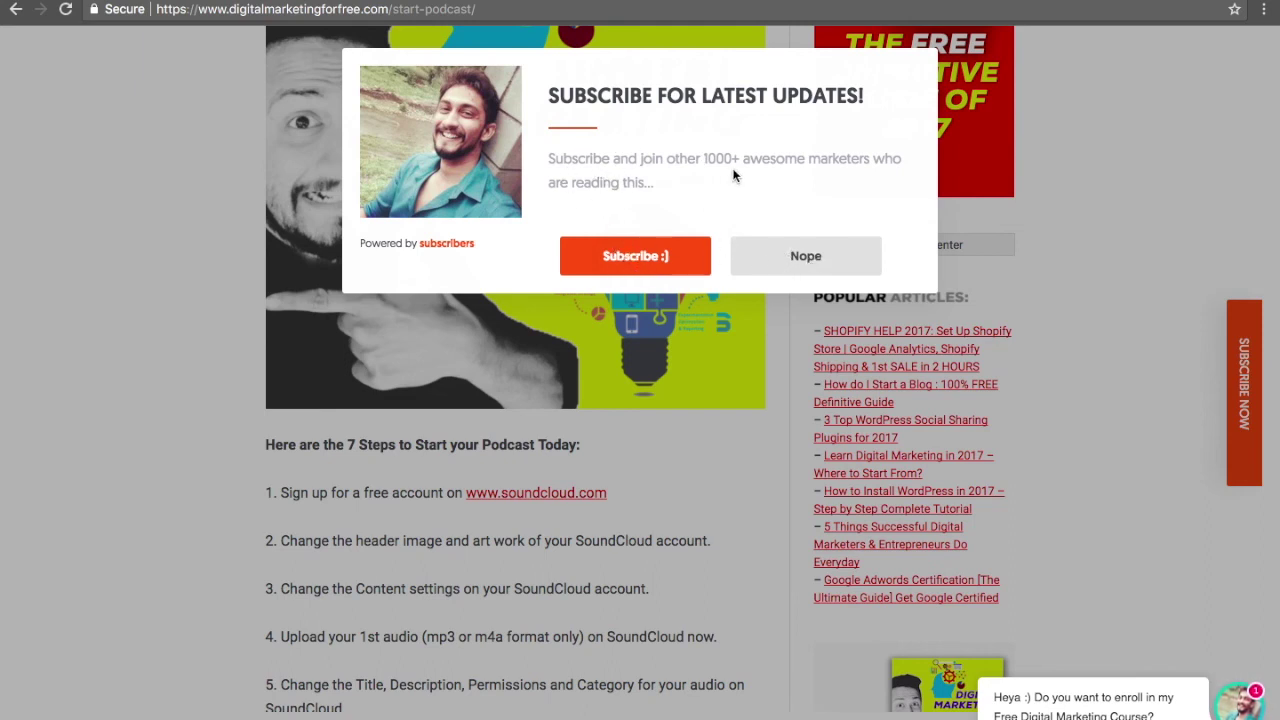
- Accept the subscription prompt on the live blog, then start signing up for a free Subscribers account
{"action": "left_click", "coordinate": [633, 257]}
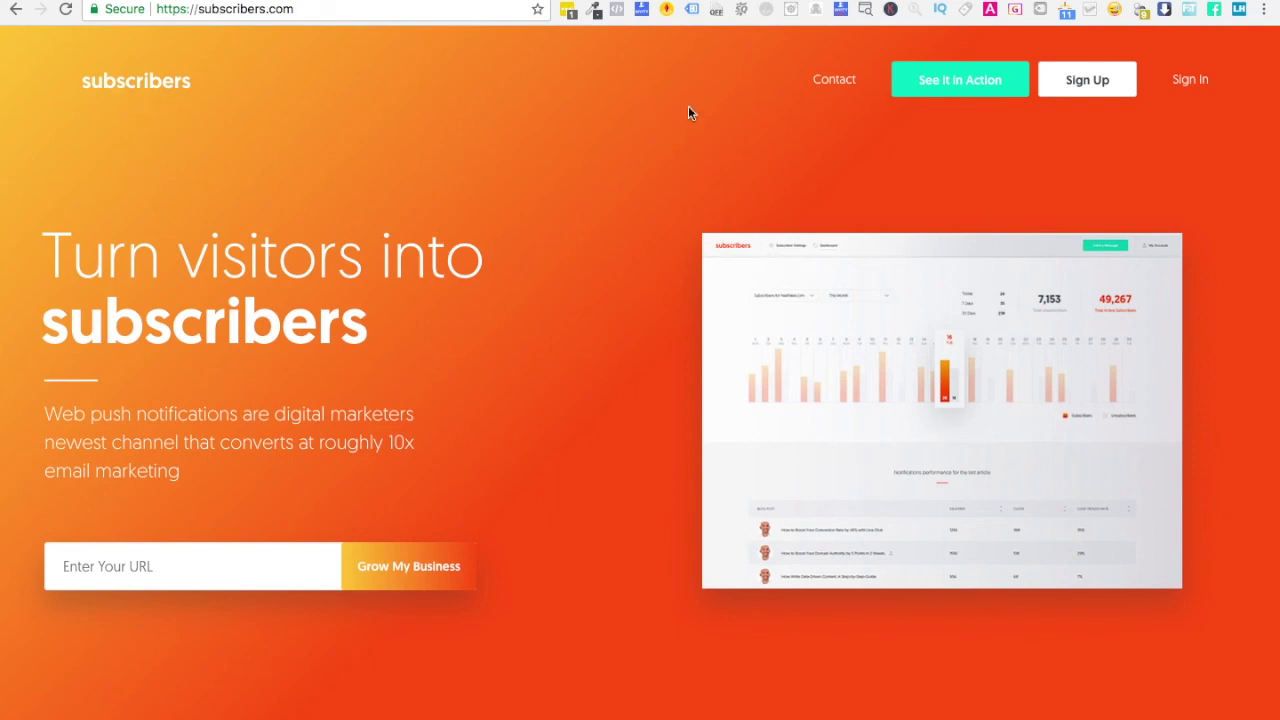
{"action": "left_click", "coordinate": [1101, 83]}
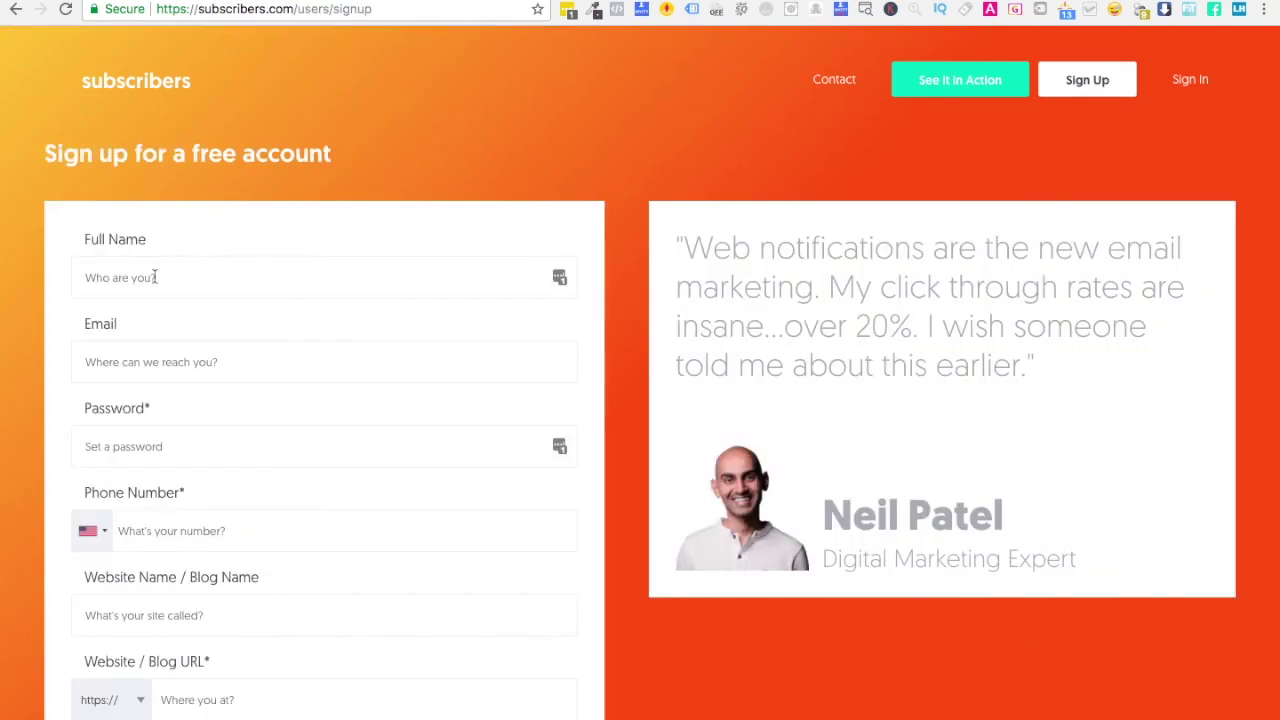
- Enter the account holder's full name, e-mail address and account password
{"action": "left_click", "coordinate": [155, 277]}
{"action": "type", "text": "Digital P"}
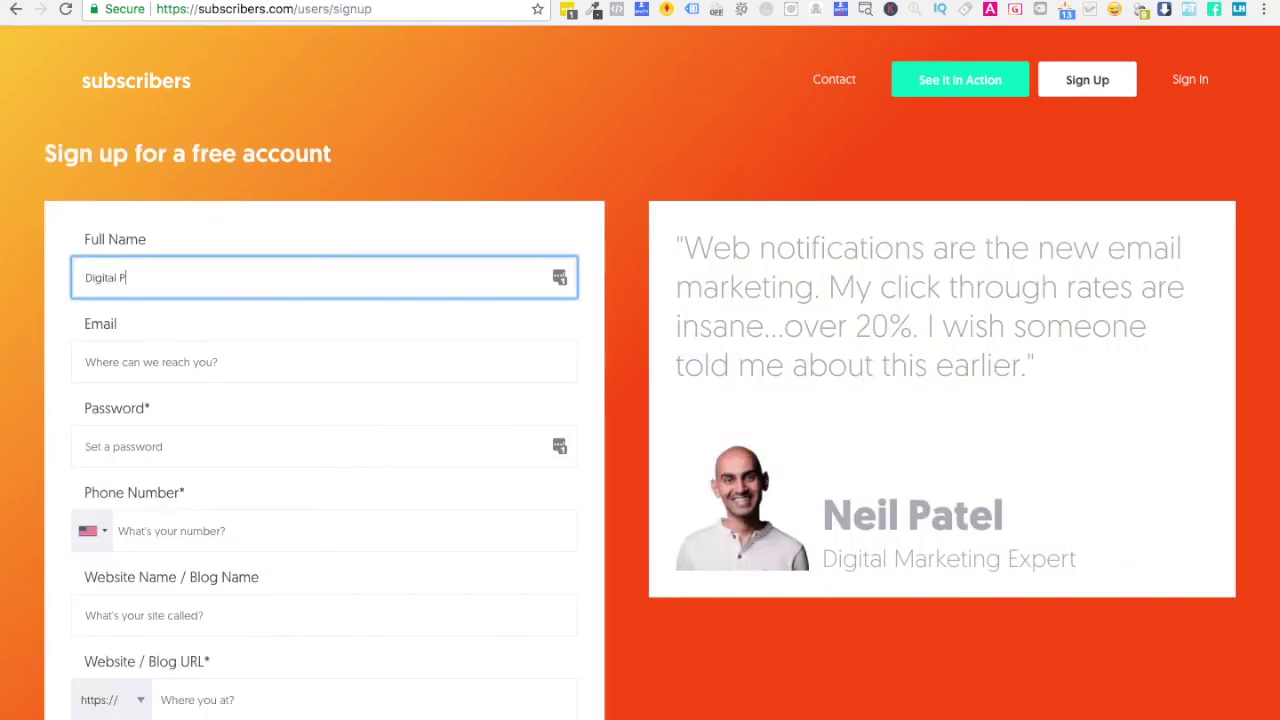
{"action": "type", "text": "ratik"}
{"action": "left_click", "coordinate": [159, 362]}
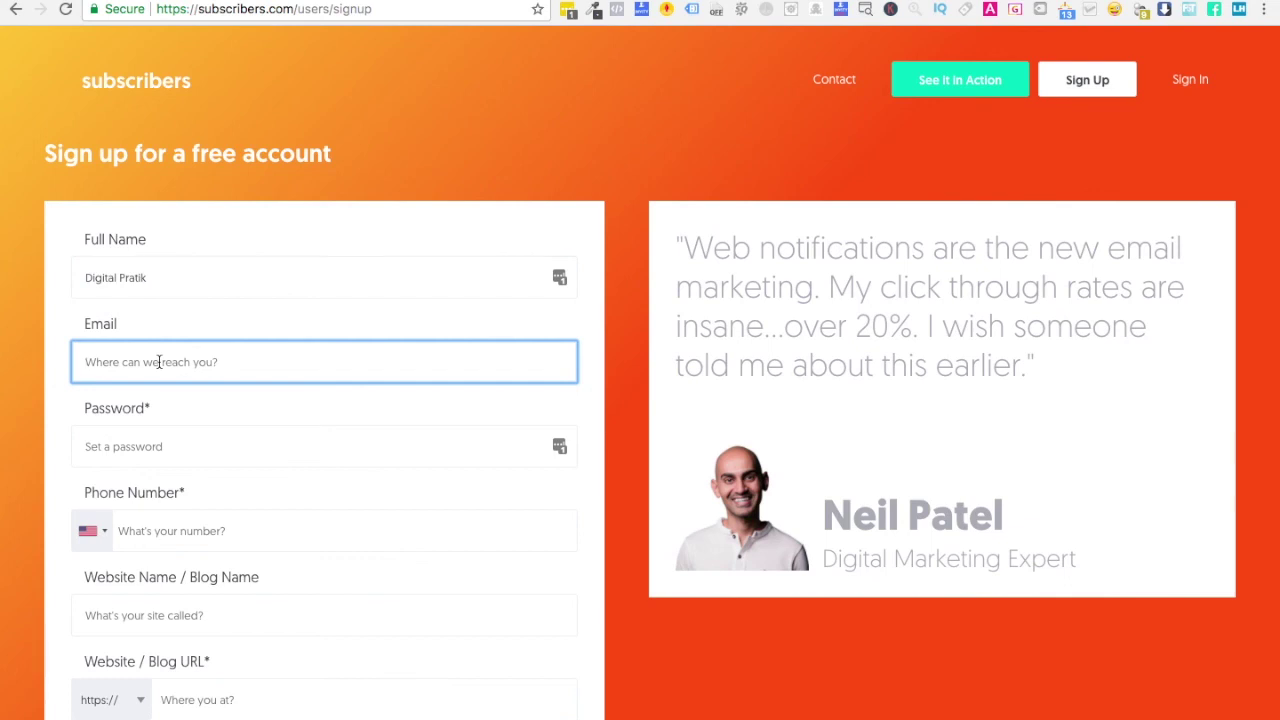
{"action": "left_click", "coordinate": [162, 431]}
{"action": "type", "text": "••••••••••"}
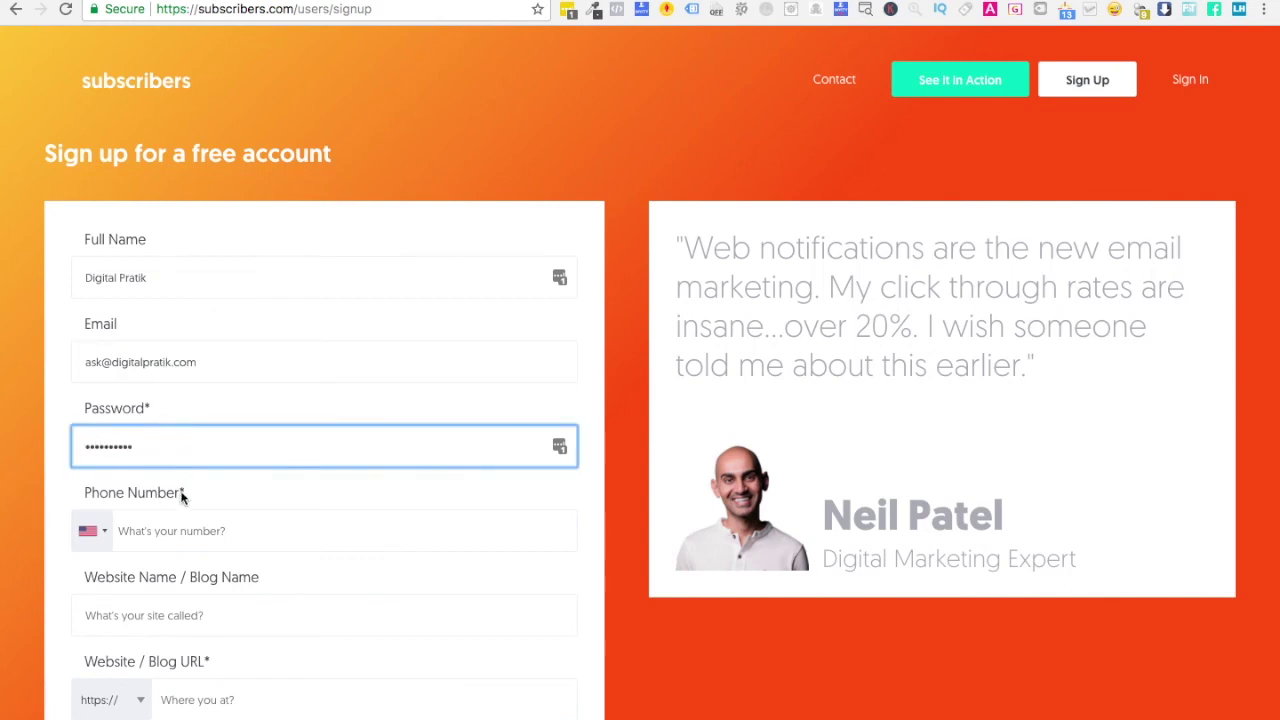
- Choose India as the phone country and enter the phone number
{"action": "left_click", "coordinate": [95, 532]}
{"action": "type", "text": "ind"}
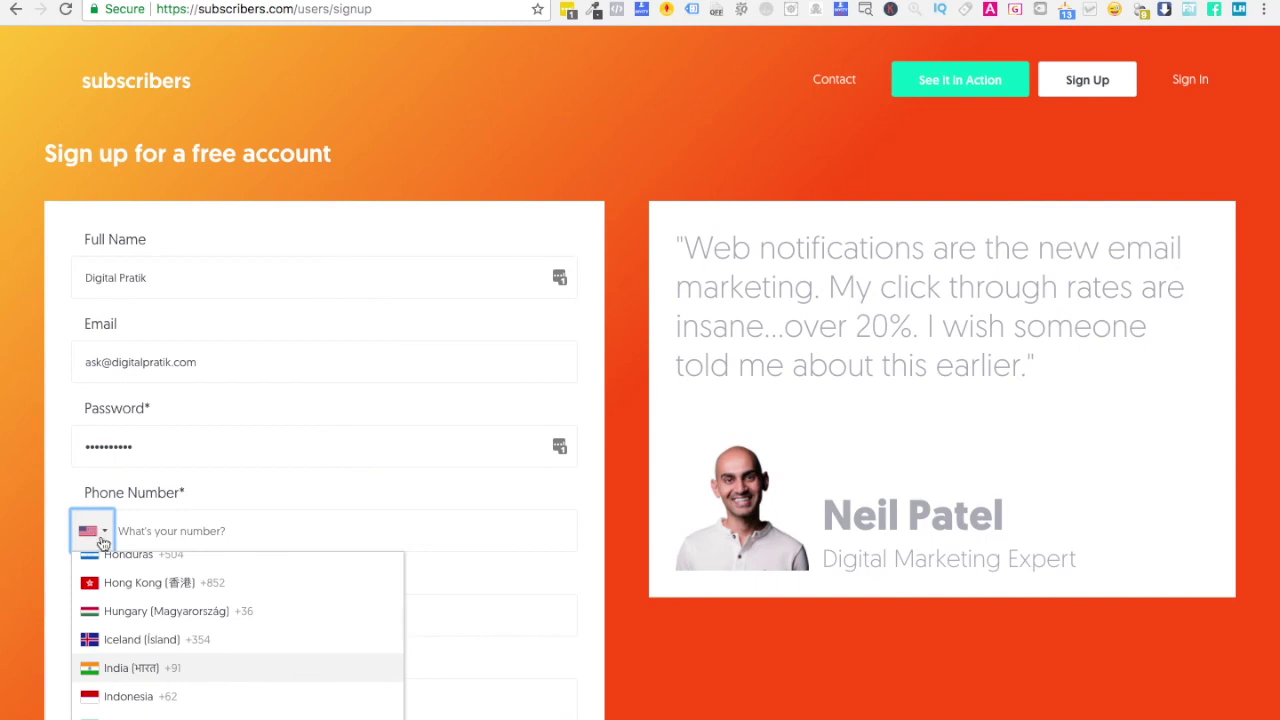
{"action": "left_click", "coordinate": [131, 668]}
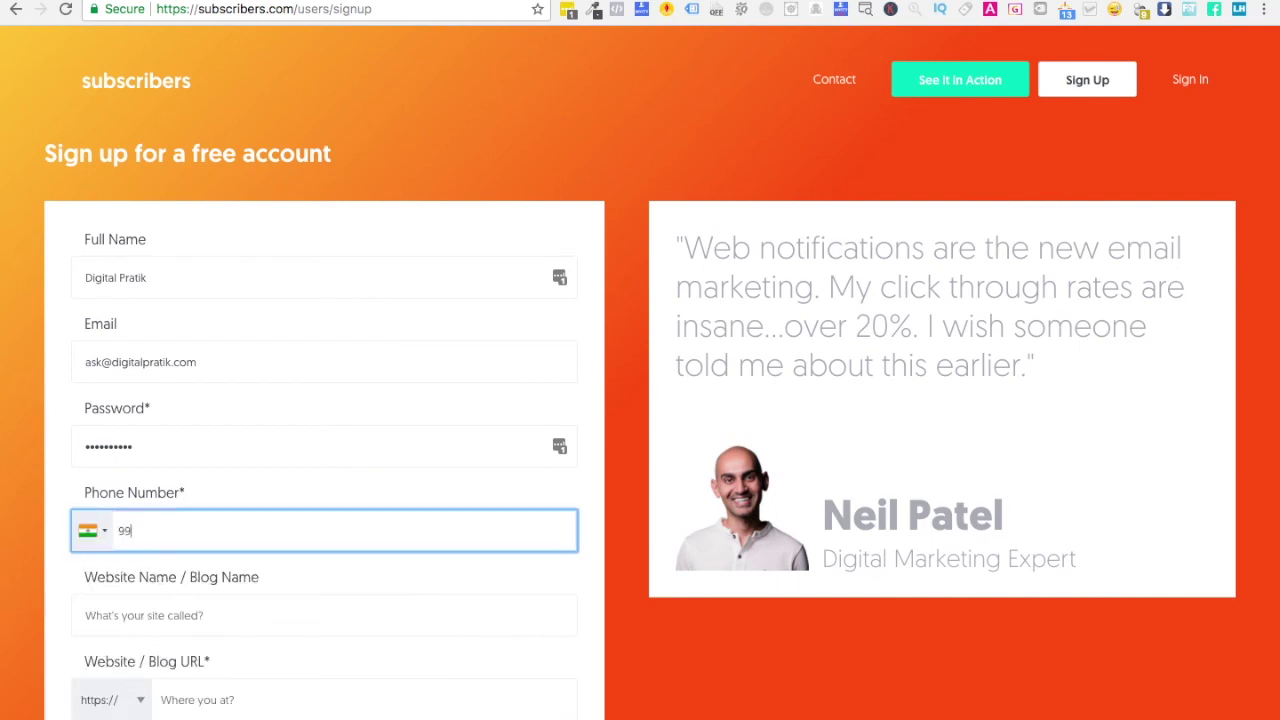
{"action": "left_click", "coordinate": [144, 610]}
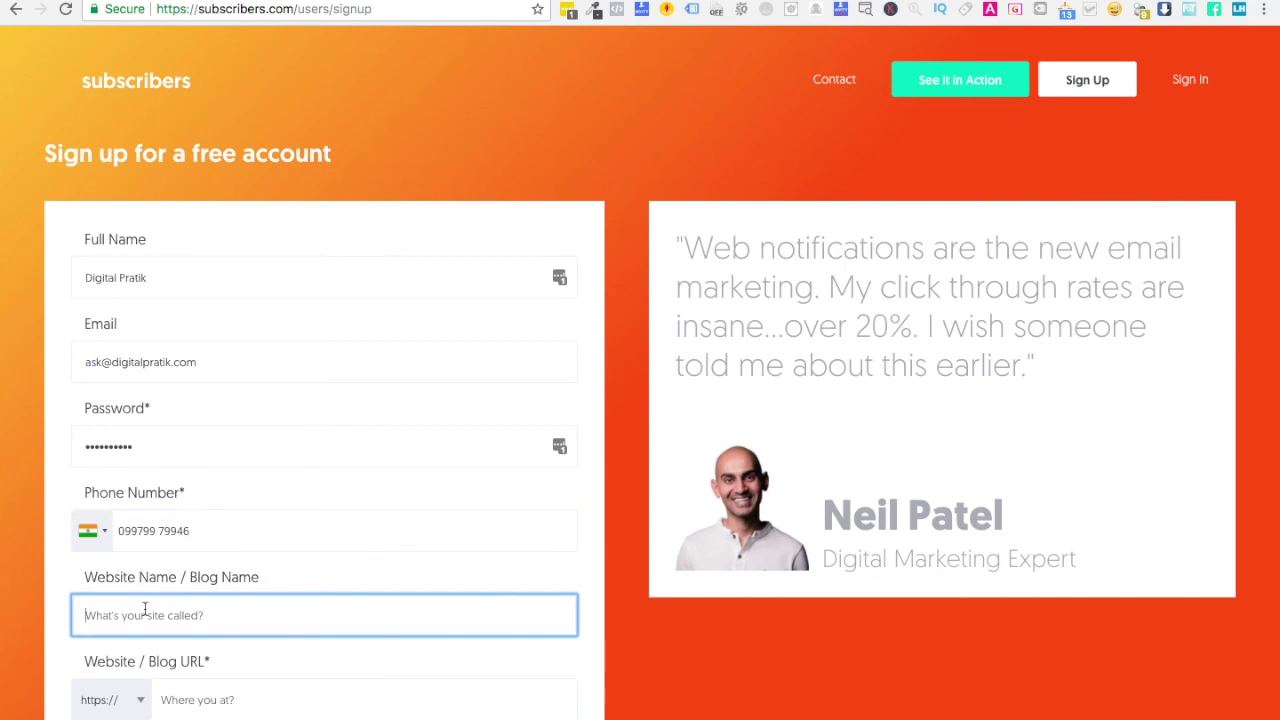
{"action": "scroll", "coordinate": [144, 610], "scroll_direction": "down", "scroll_amount": 3}
{"action": "left_click", "coordinate": [168, 434]}
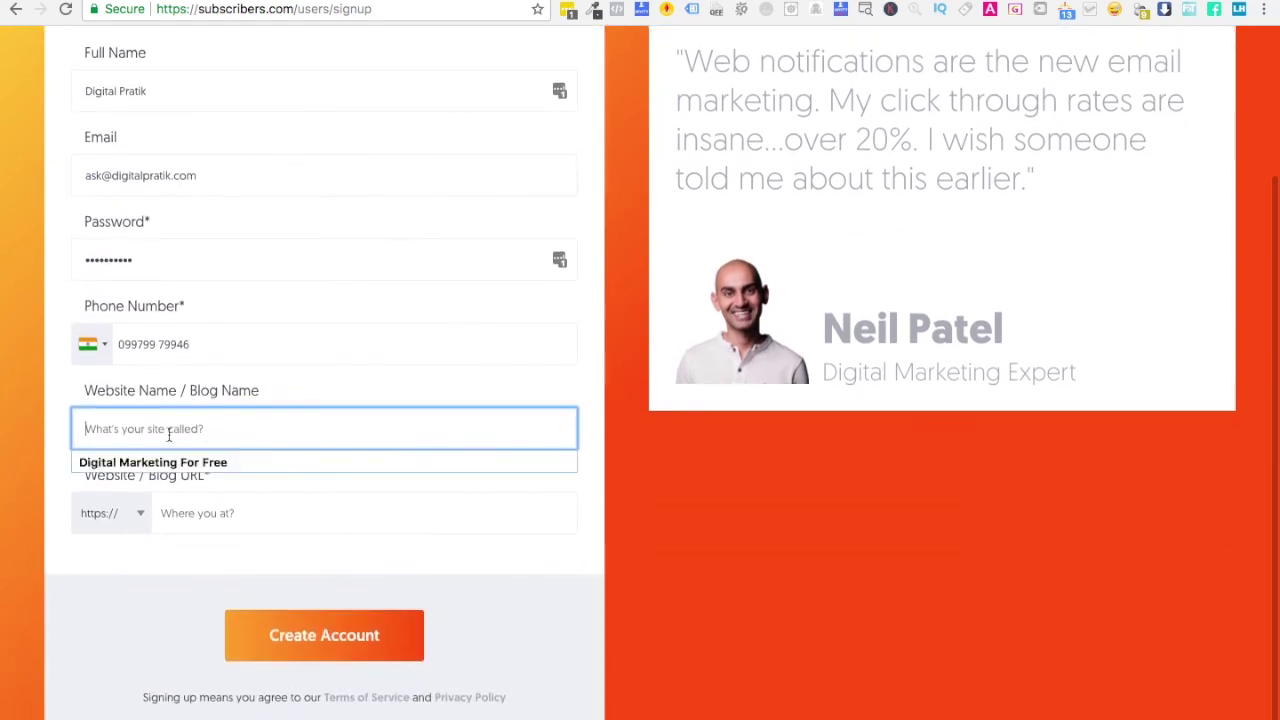
{"action": "type", "text": "Digital Pratik"}
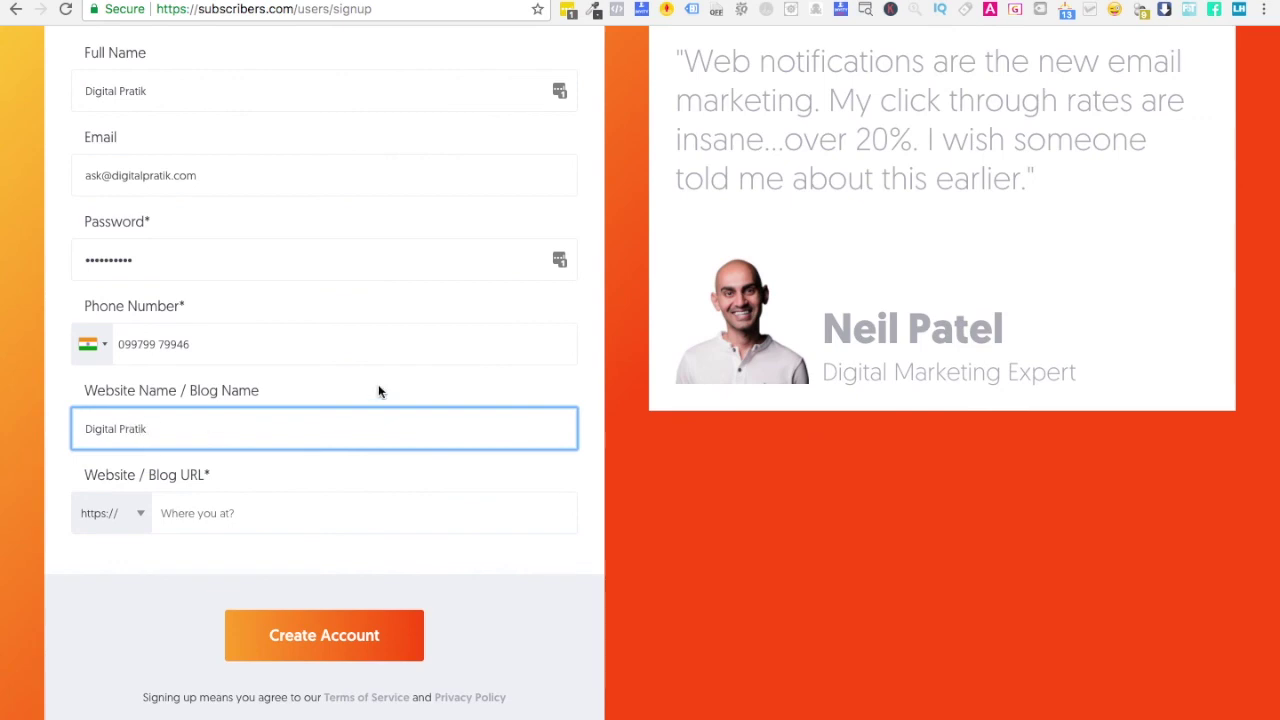
{"action": "left_click", "coordinate": [640, 457]}
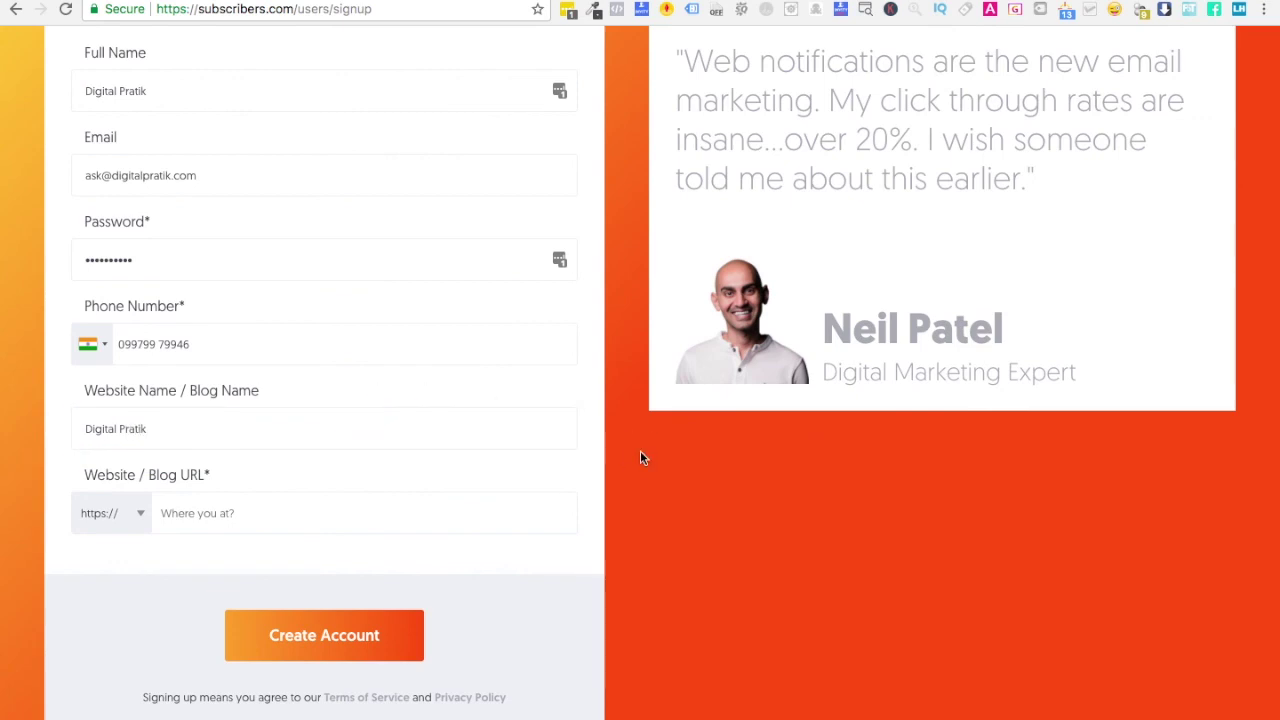
{"action": "left_click", "coordinate": [157, 503]}
{"action": "left_click", "coordinate": [132, 512]}
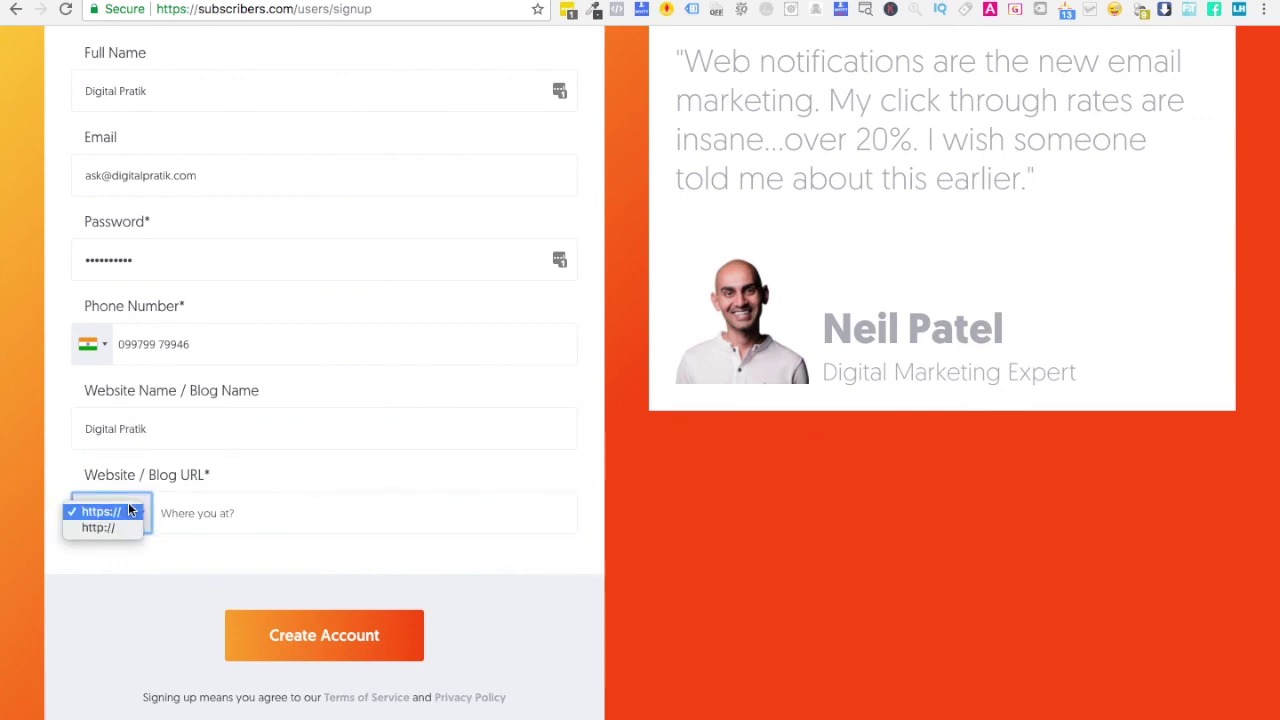
{"action": "left_click", "coordinate": [130, 527]}
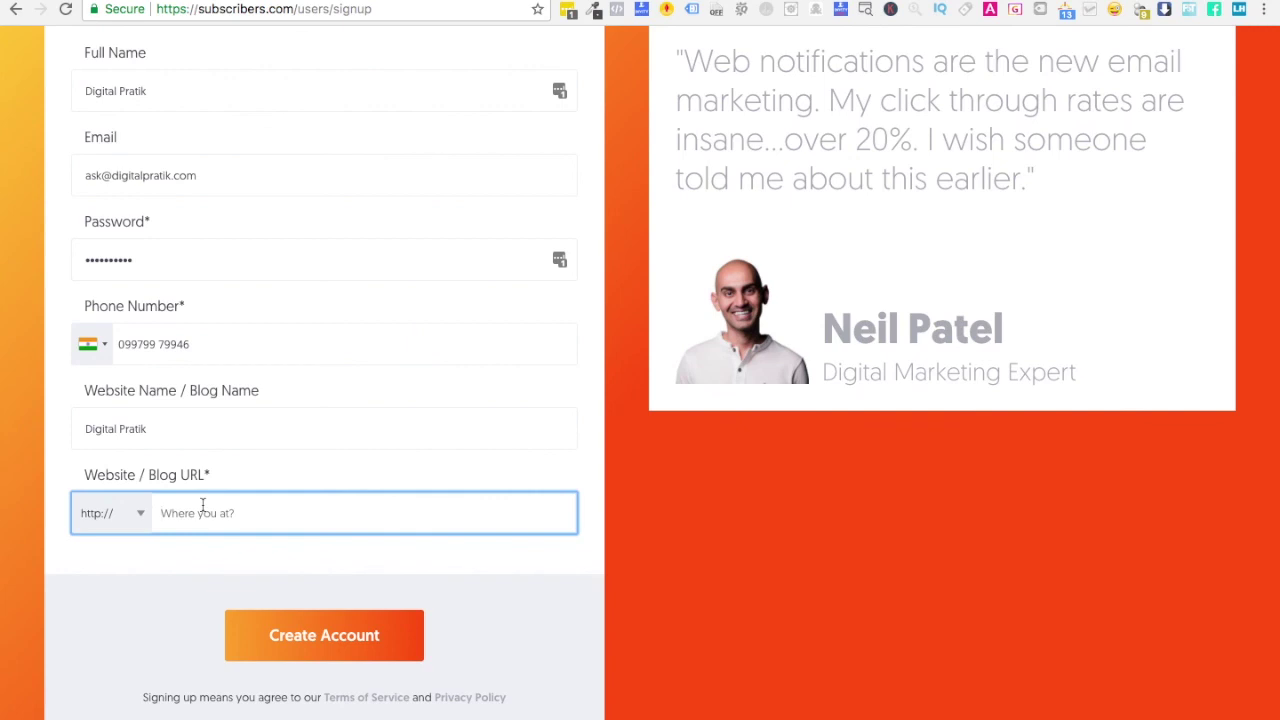
{"action": "type", "text": "digitalpratik.com"}
{"action": "left_click", "coordinate": [326, 645]}
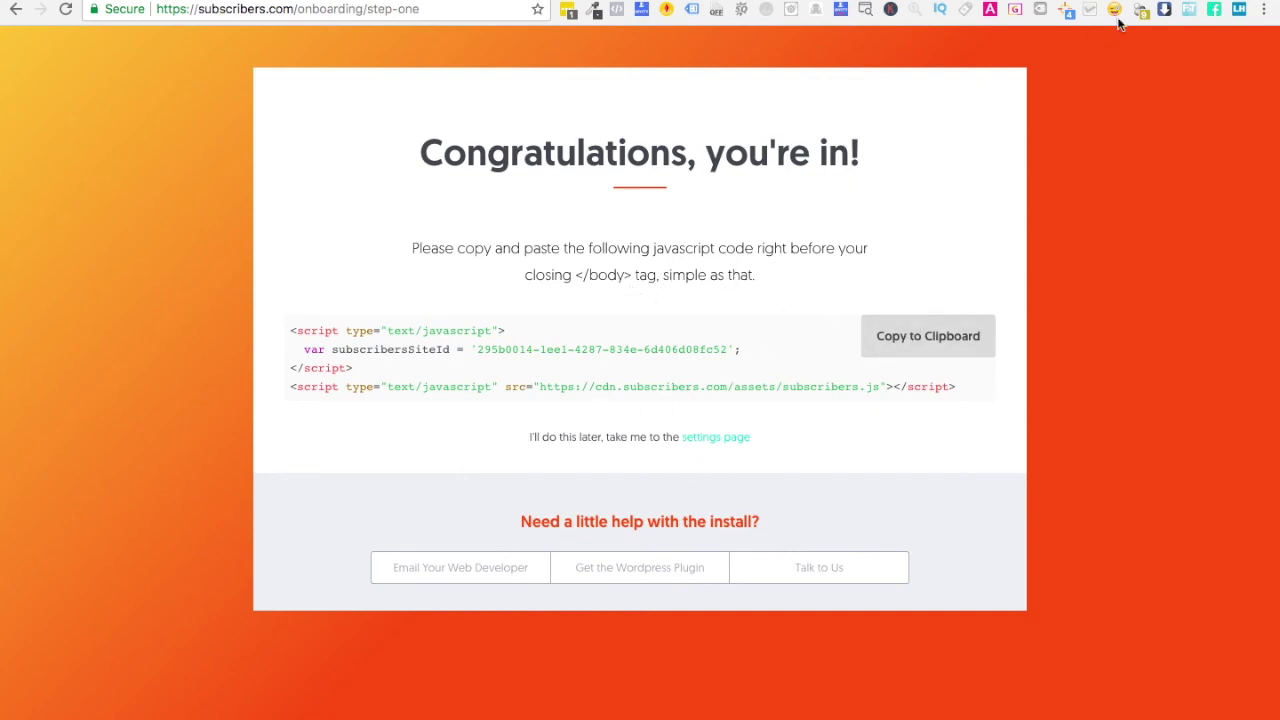
- Load digitalpratik.com/wp-admin in a new browser tab to reach the WordPress Dashboard
{"action": "key", "text": "ctrl+t"}
{"action": "type", "text": "digitalprat"}
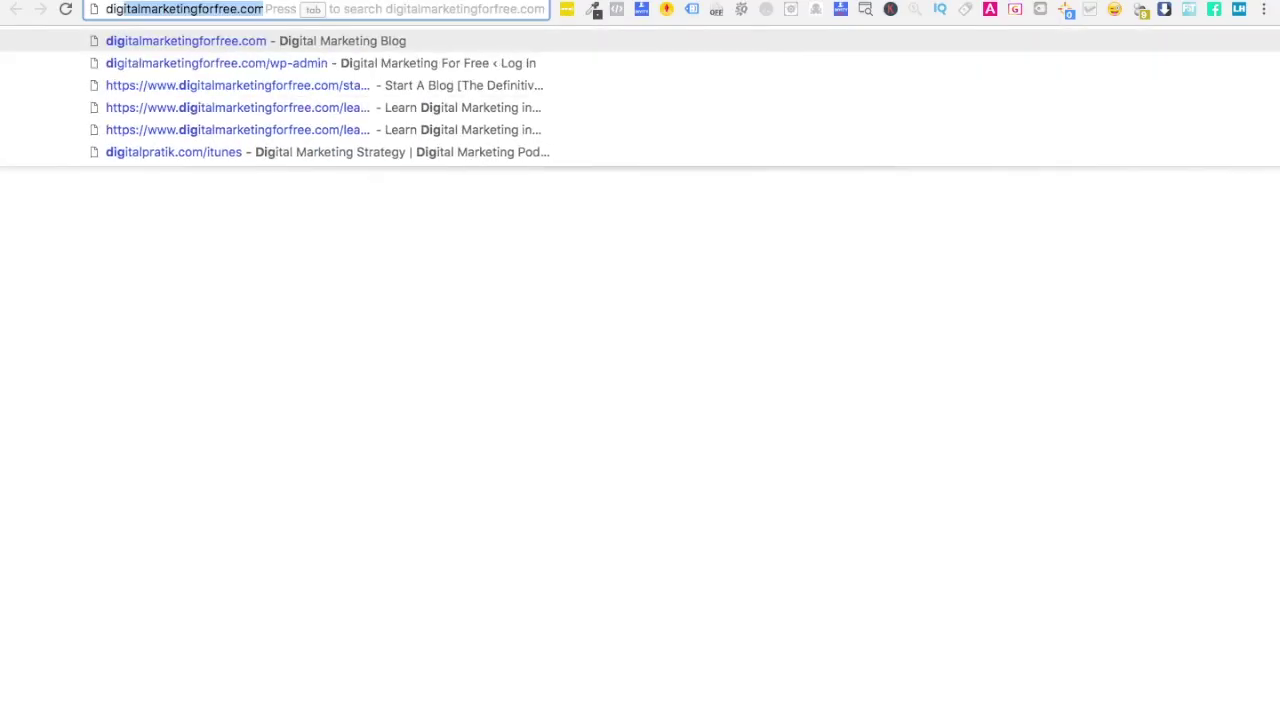
{"action": "type", "text": "ik.com/"}
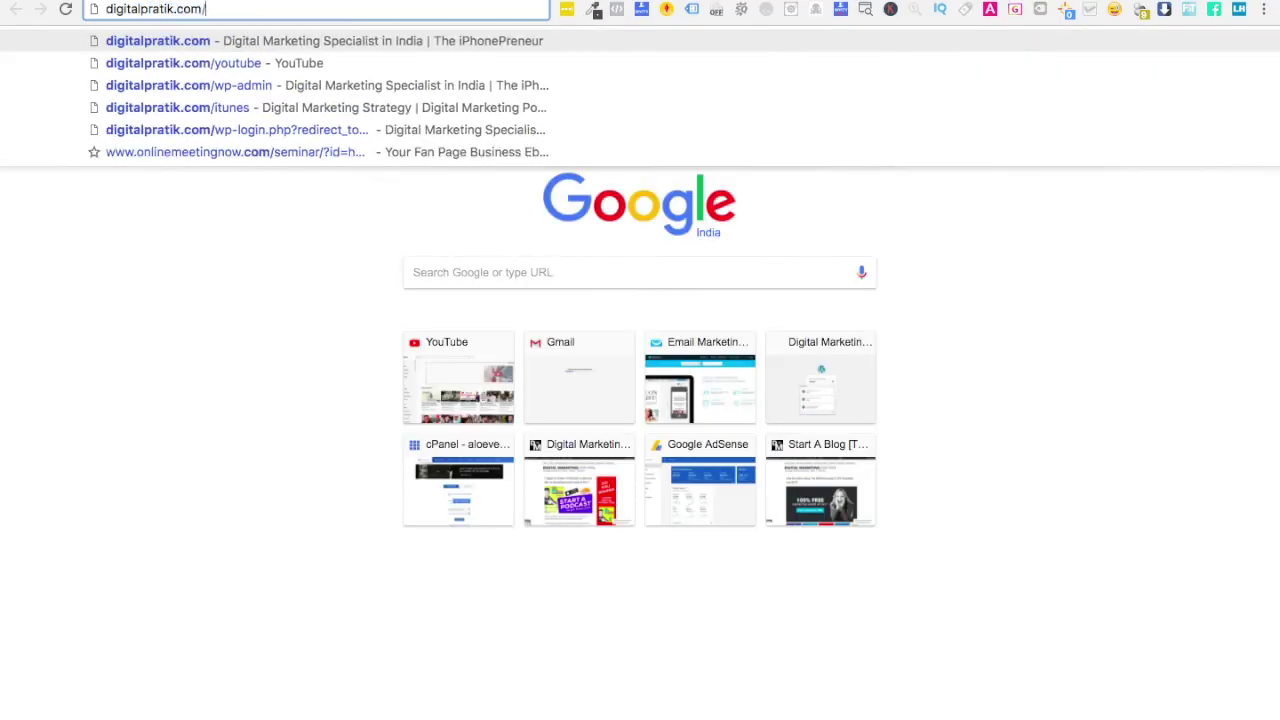
{"action": "type", "text": "wp-admin"}
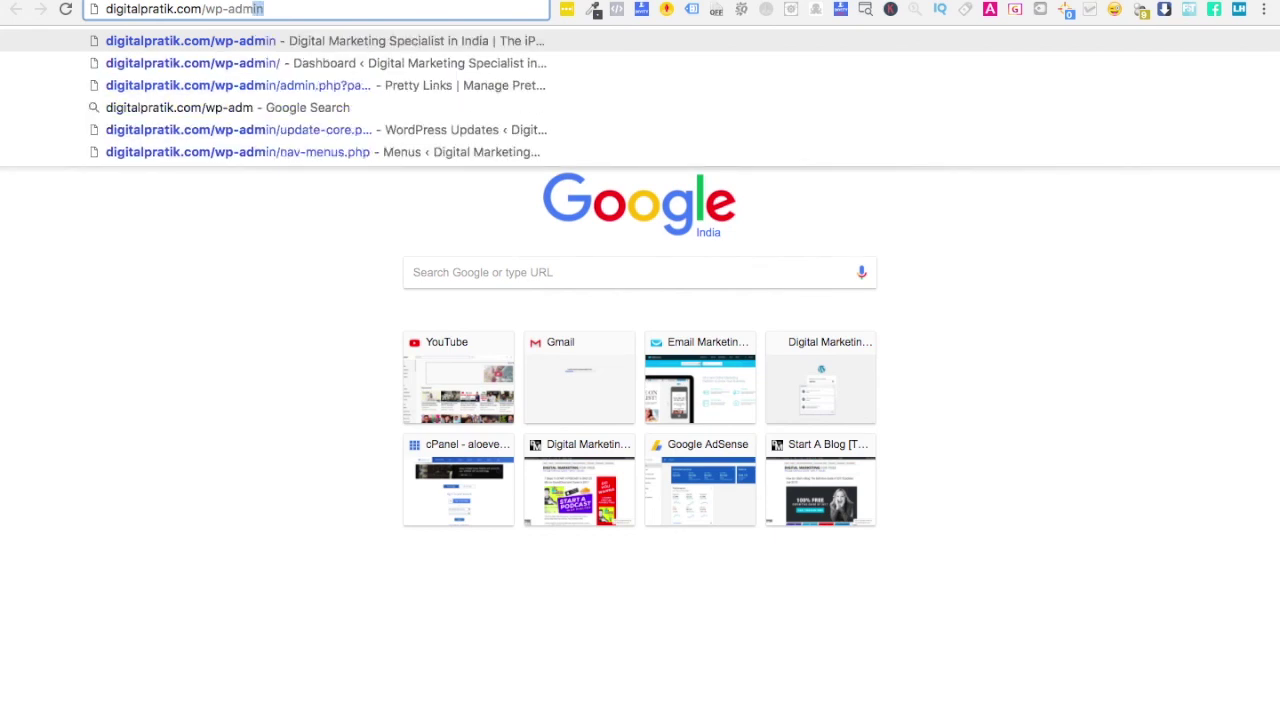
{"action": "key", "text": "Return"}
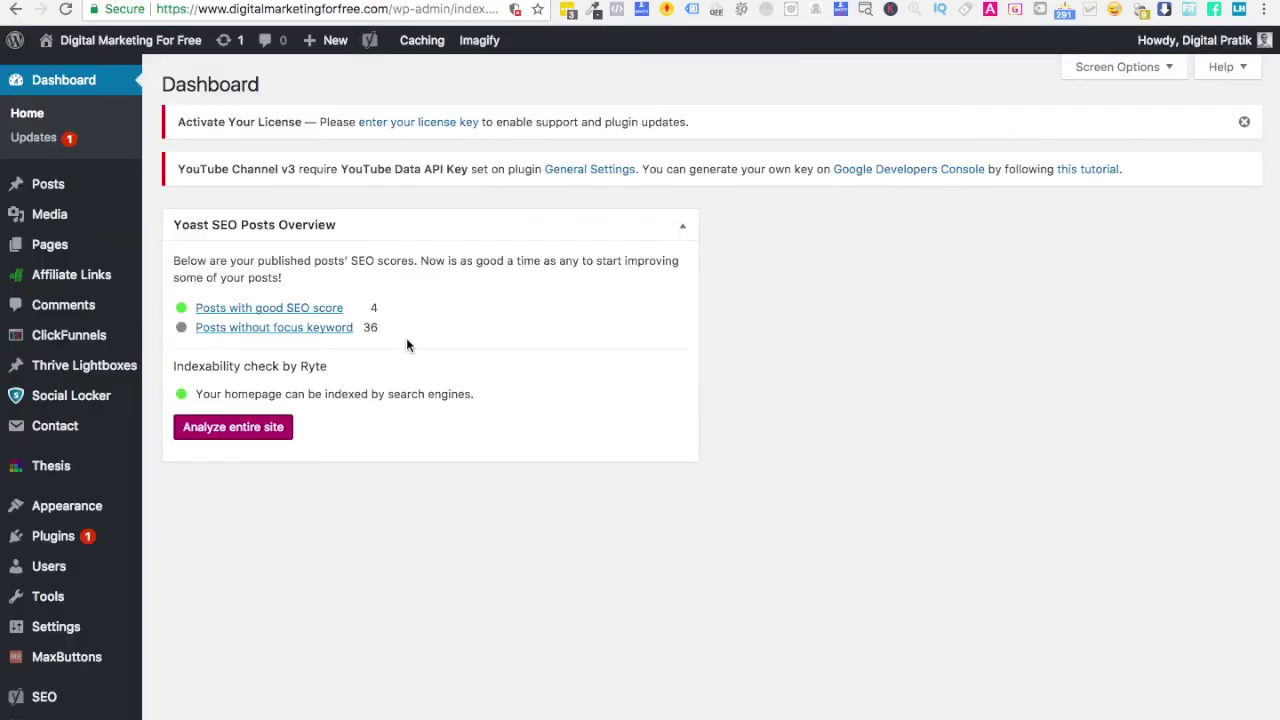
{"action": "scroll", "coordinate": [231, 548], "scroll_direction": "down", "scroll_amount": 2}
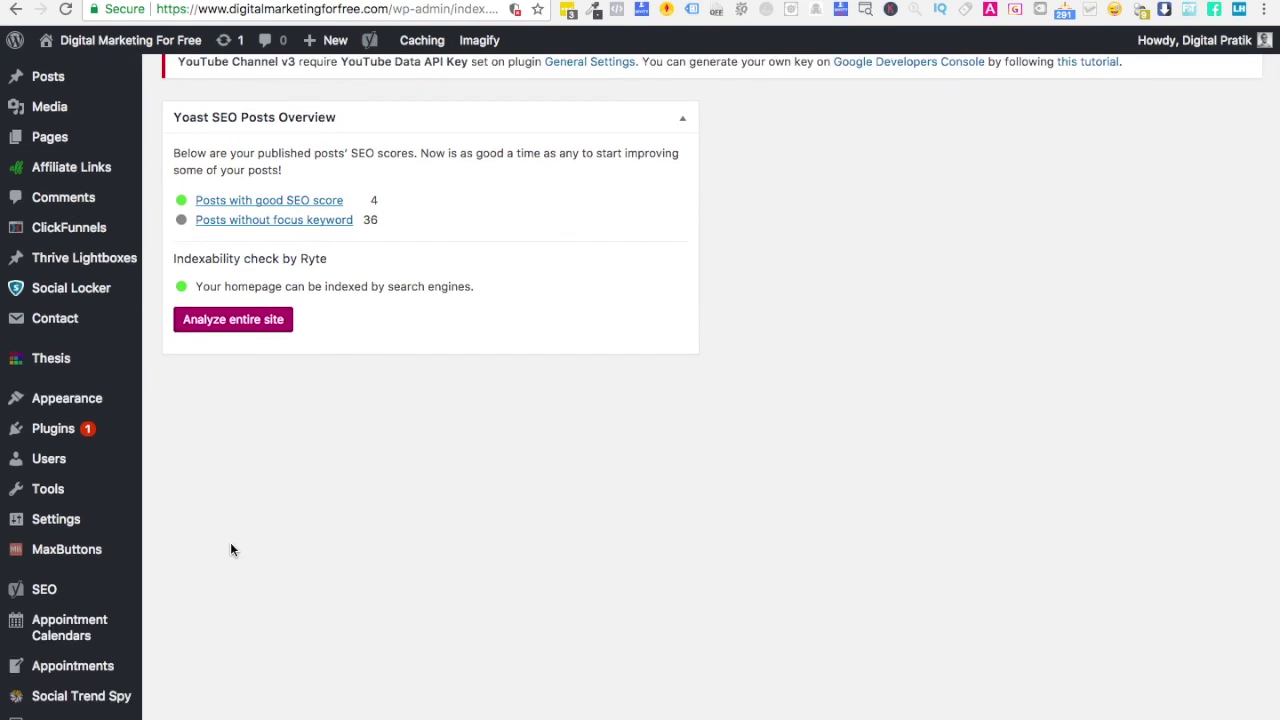
{"action": "mouse_move", "coordinate": [110, 402]}
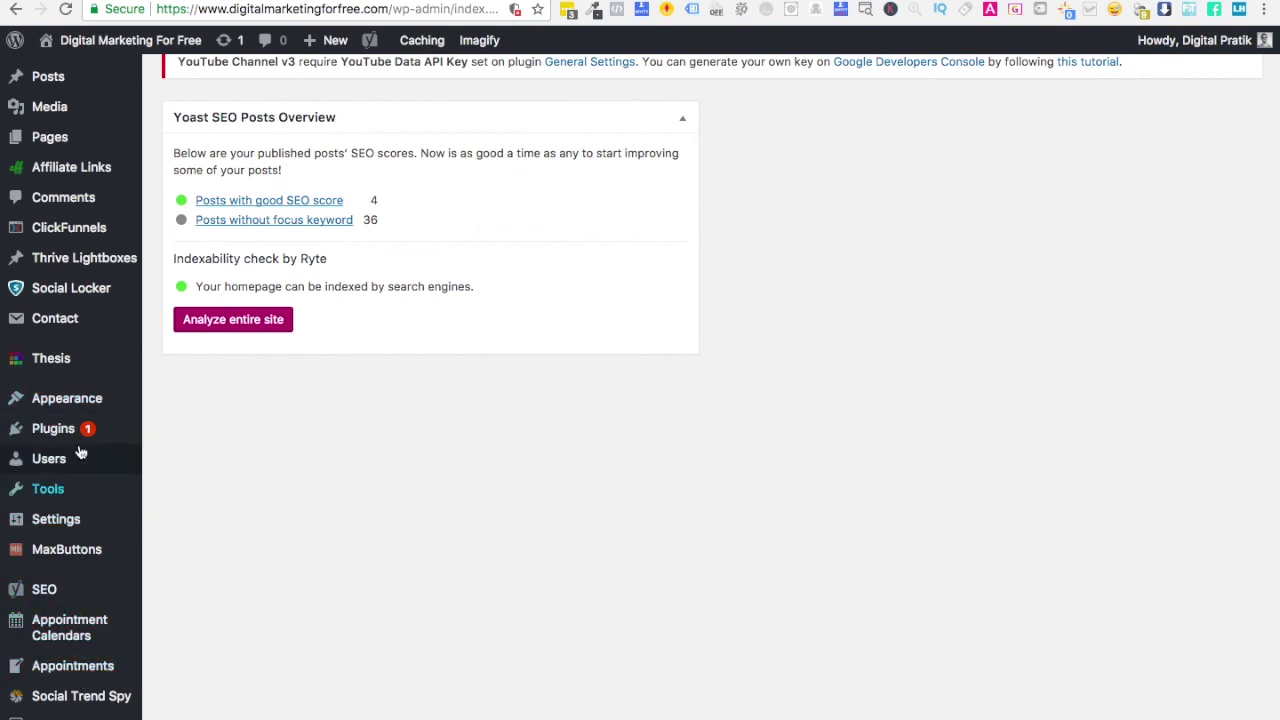
{"action": "scroll", "coordinate": [70, 570], "scroll_direction": "down", "scroll_amount": 4}
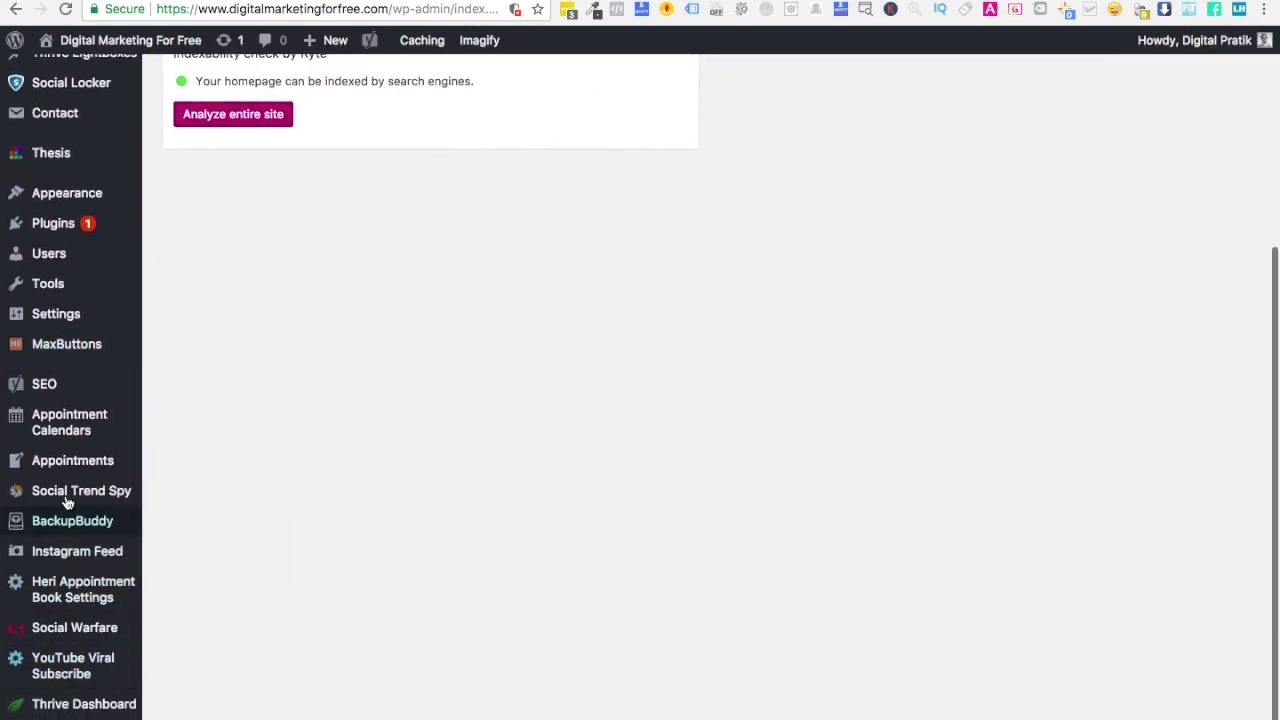
{"action": "mouse_move", "coordinate": [78, 318]}
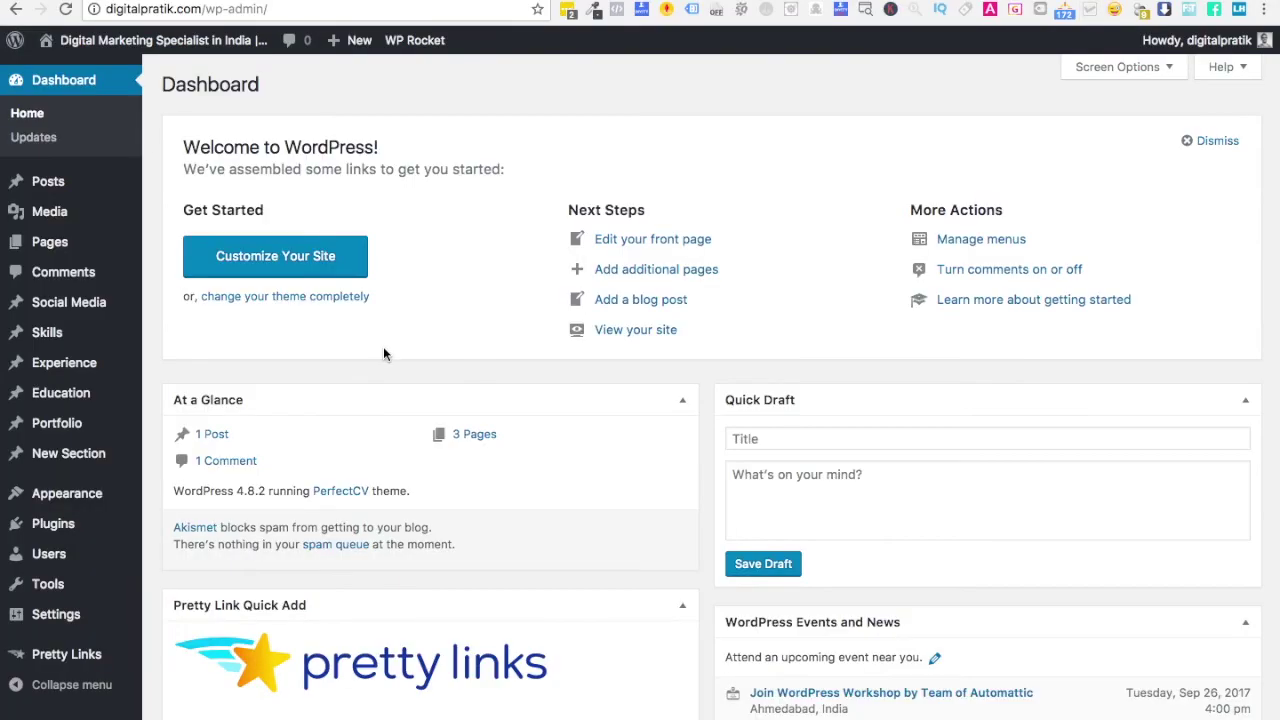
- Go to the Plugins > Add New page in the admin sidebar
{"action": "mouse_move", "coordinate": [88, 614]}
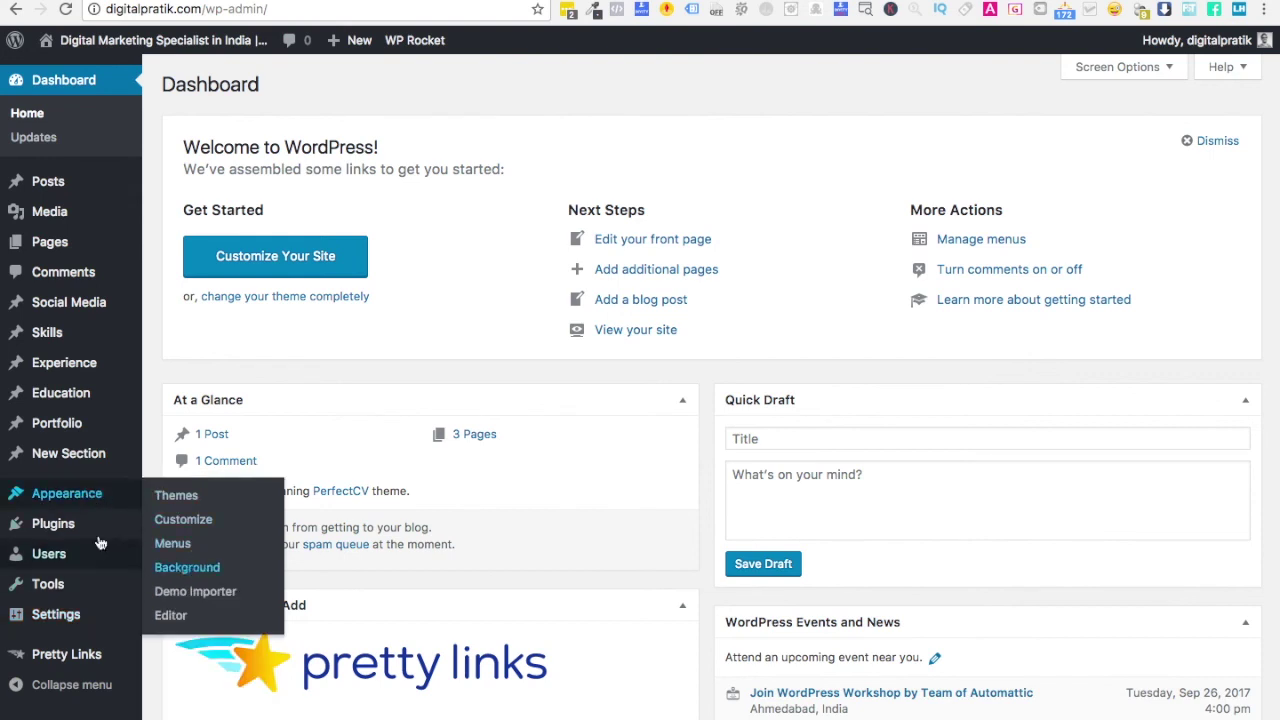
{"action": "mouse_move", "coordinate": [95, 451]}
{"action": "mouse_move", "coordinate": [100, 528]}
{"action": "left_click", "coordinate": [166, 550]}
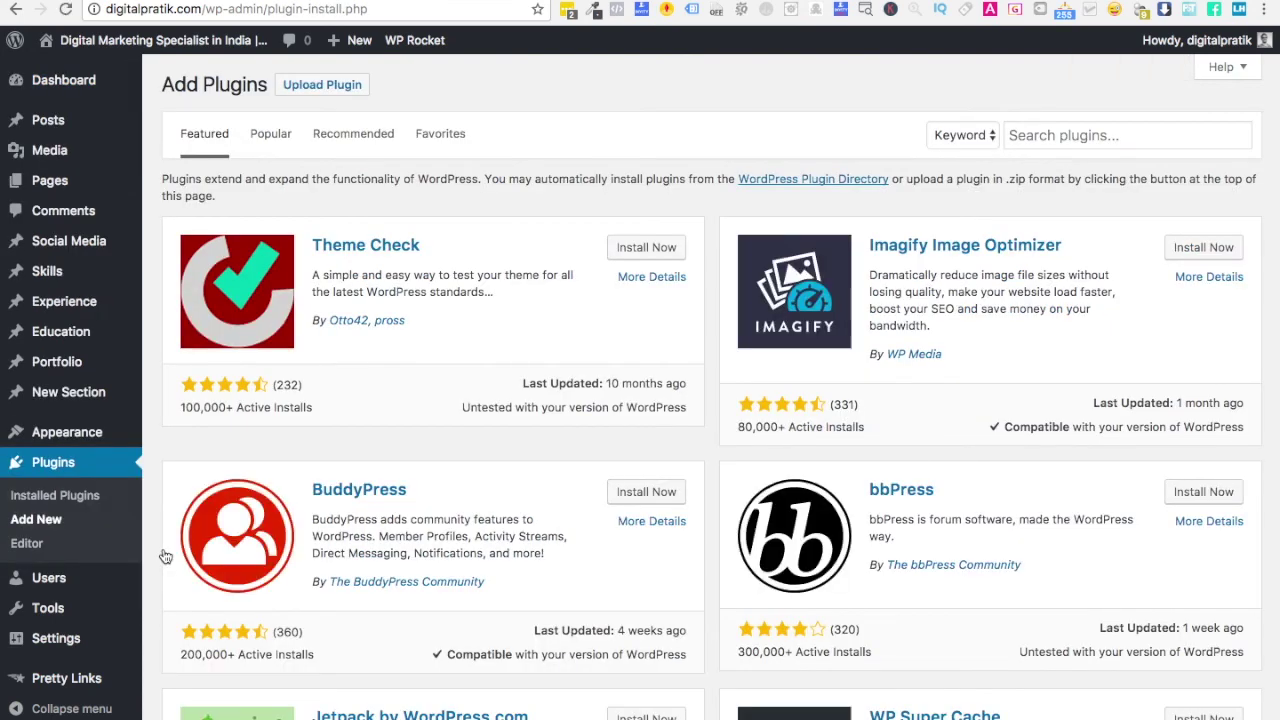
- Search plugins for 'tracking code manager' and install Tracking Code Manager by IntellyWP
{"action": "left_click", "coordinate": [1078, 134]}
{"action": "type", "text": "tracking code "}
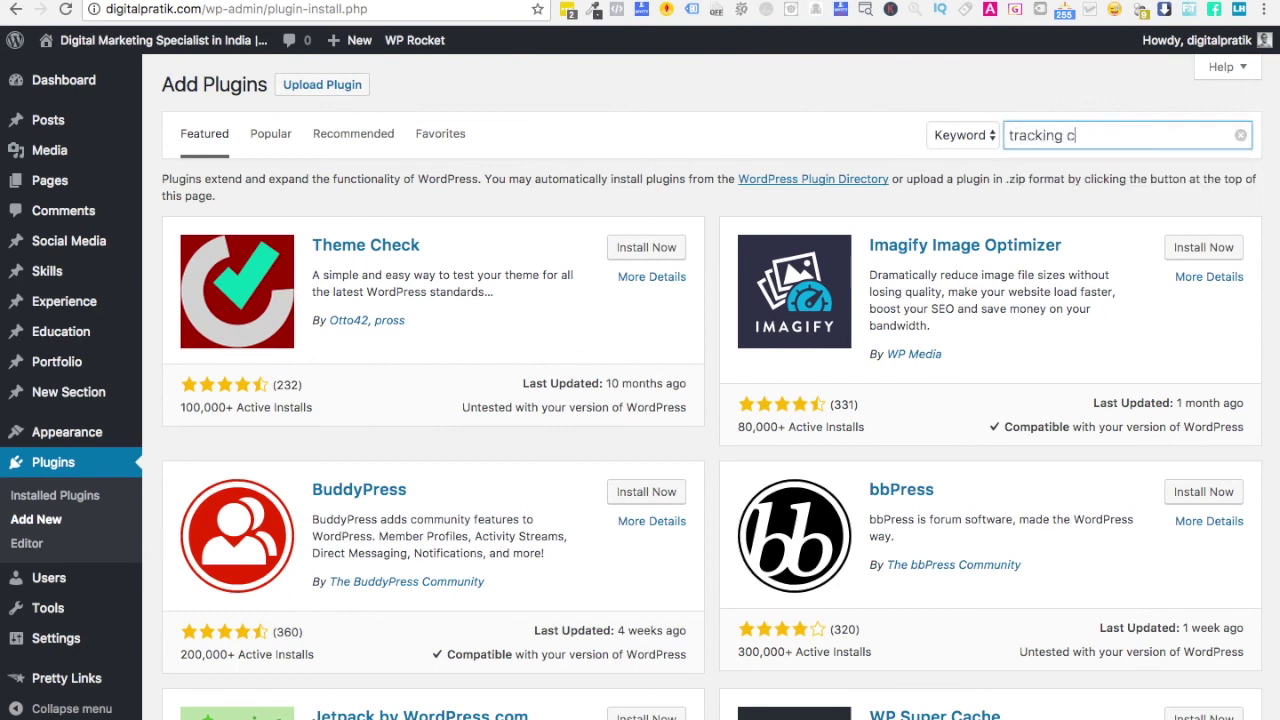
{"action": "type", "text": "manager"}
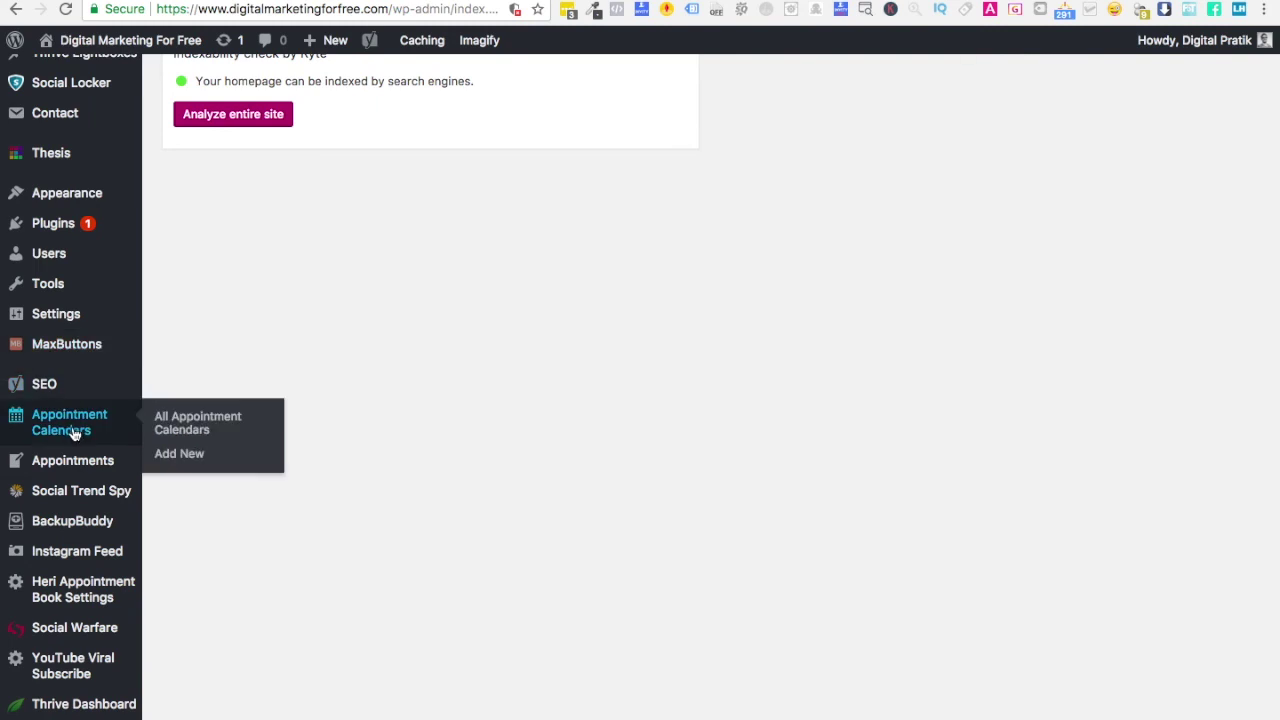
{"action": "mouse_move", "coordinate": [75, 316]}
{"action": "left_click", "coordinate": [230, 556]}
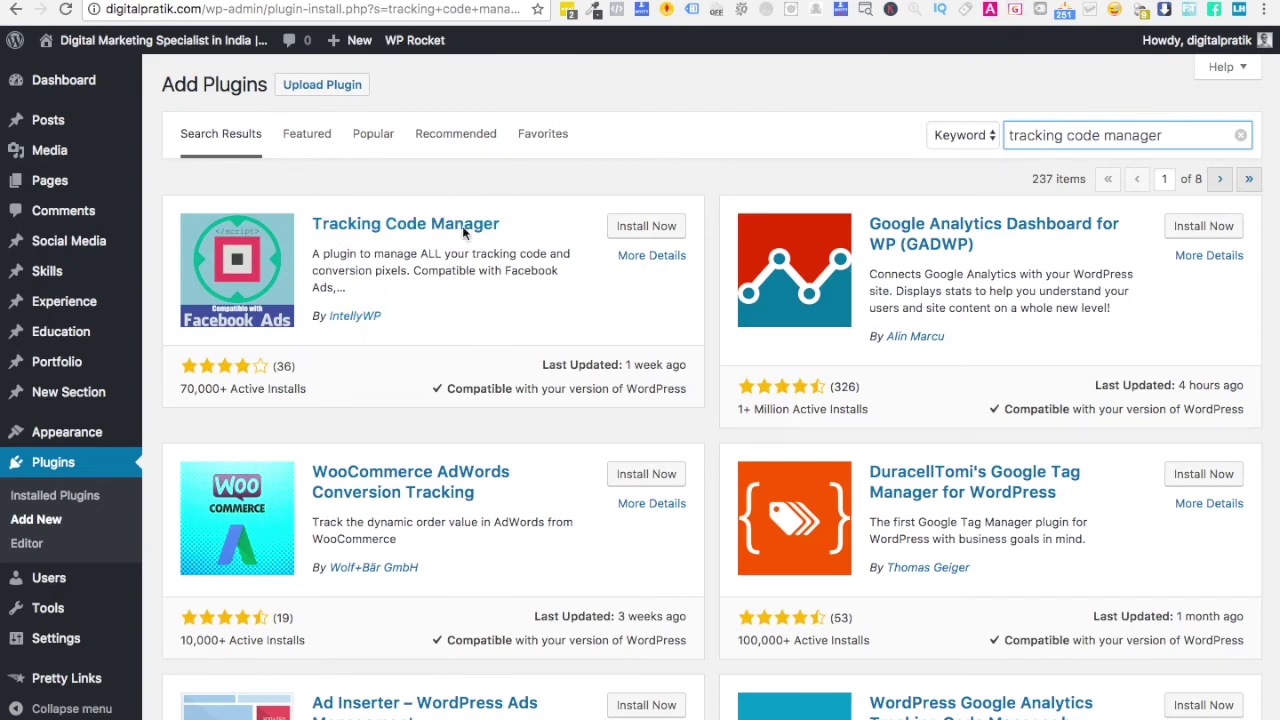
{"action": "left_click", "coordinate": [654, 233]}
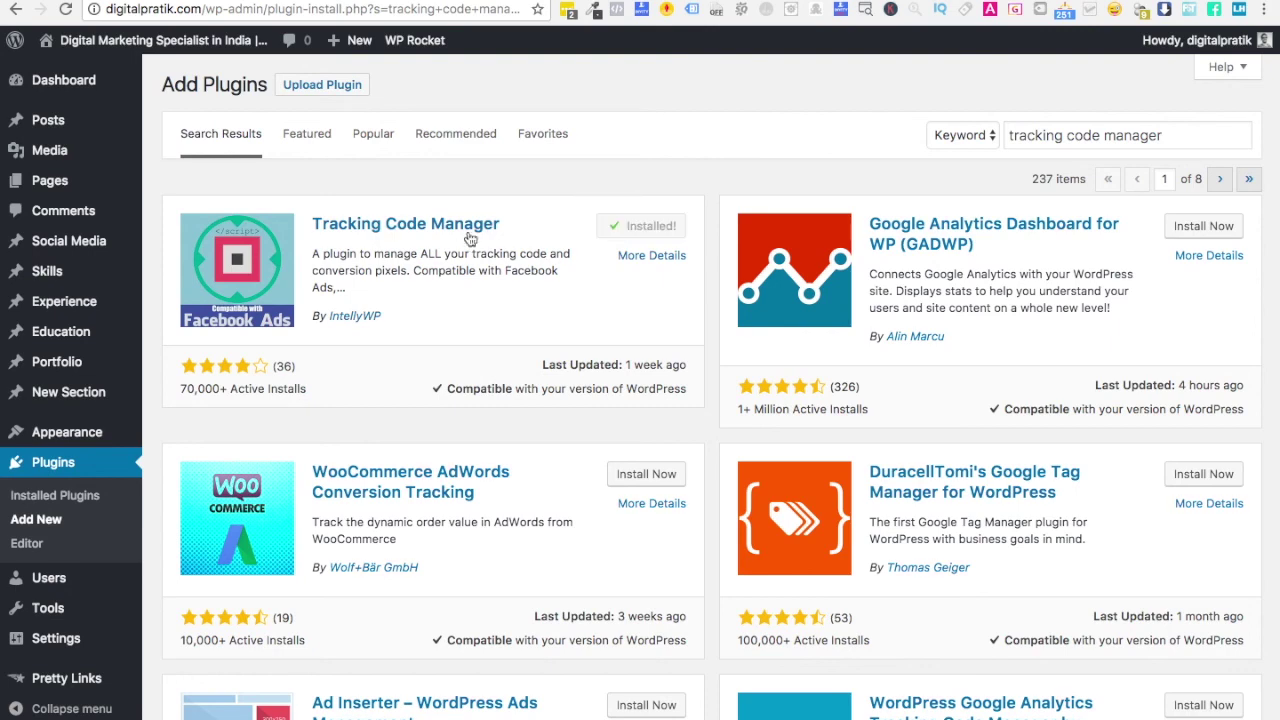
- Activate Tracking Code Manager and continue with its free version
{"action": "left_click", "coordinate": [645, 230]}
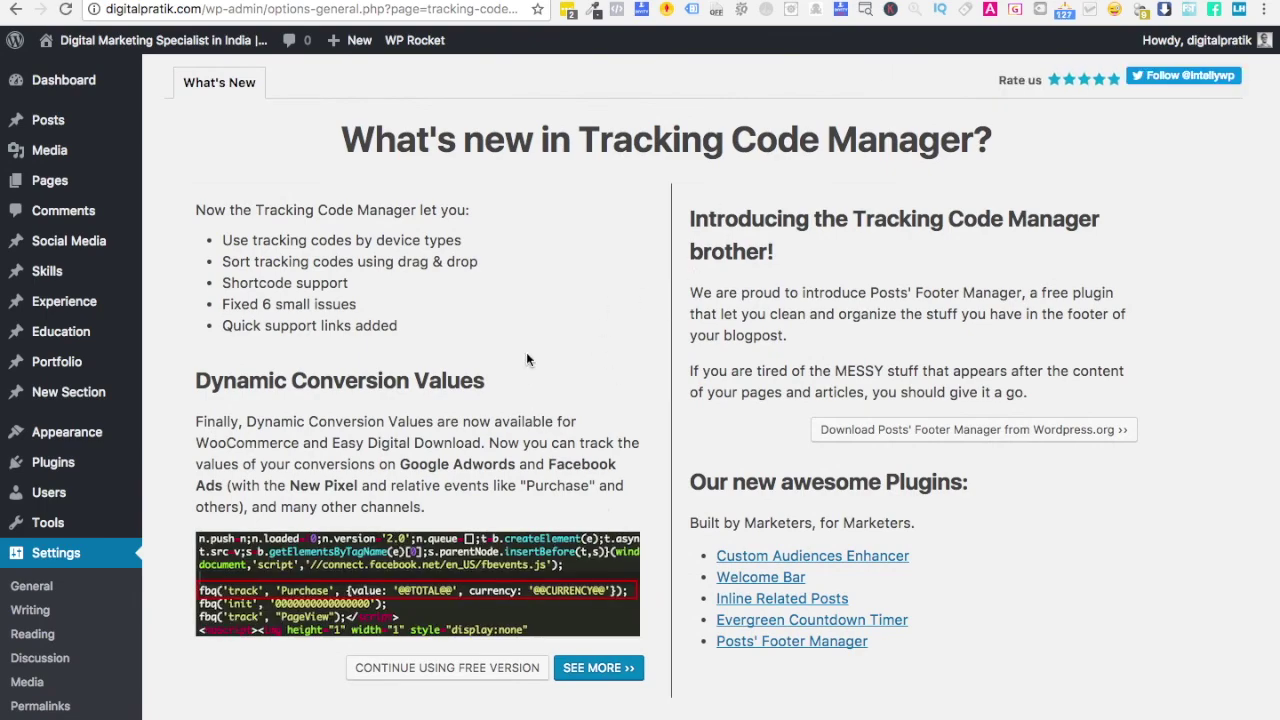
{"action": "scroll", "coordinate": [526, 352], "scroll_direction": "down", "scroll_amount": 5}
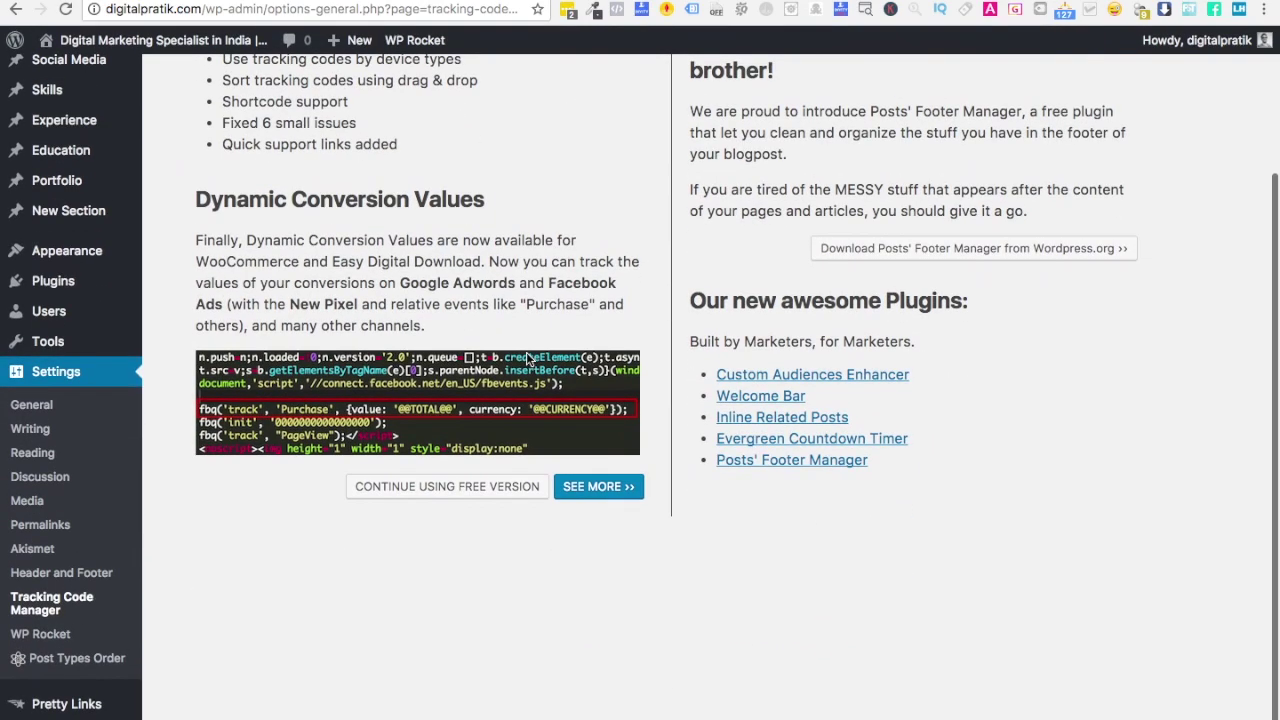
{"action": "left_click", "coordinate": [462, 496]}
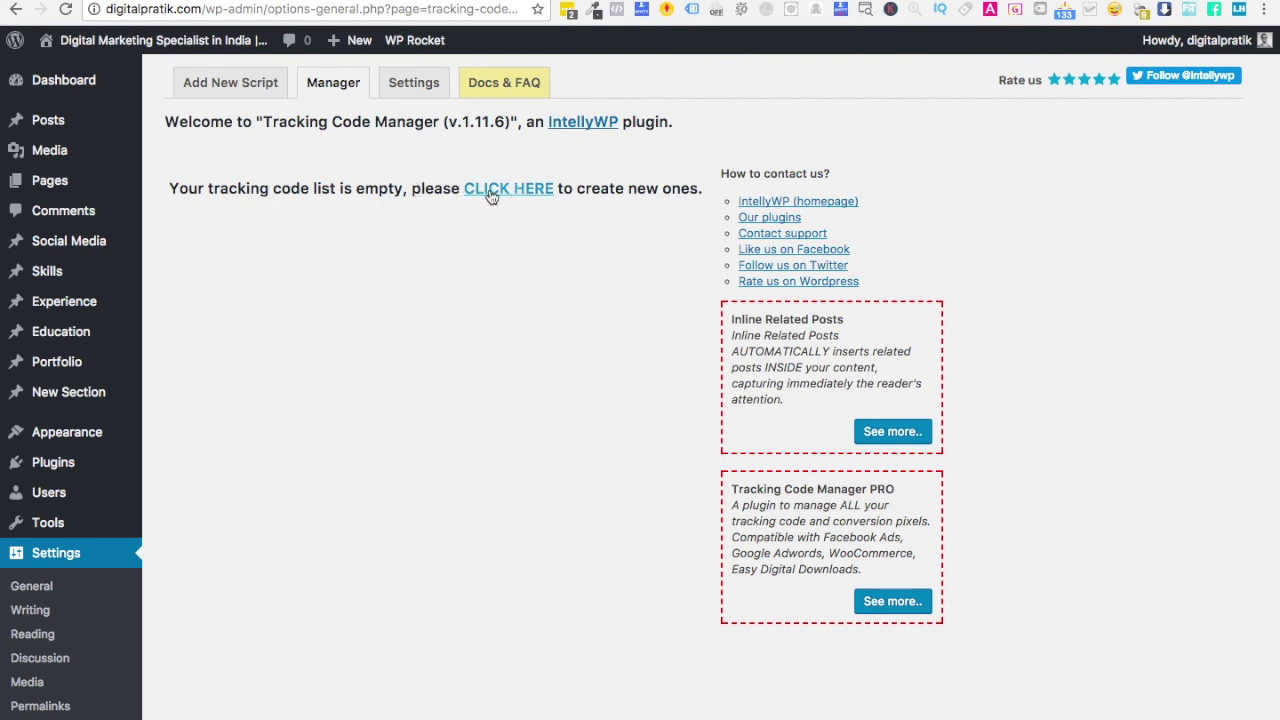
{"action": "scroll", "coordinate": [90, 636], "scroll_direction": "down", "scroll_amount": 4}
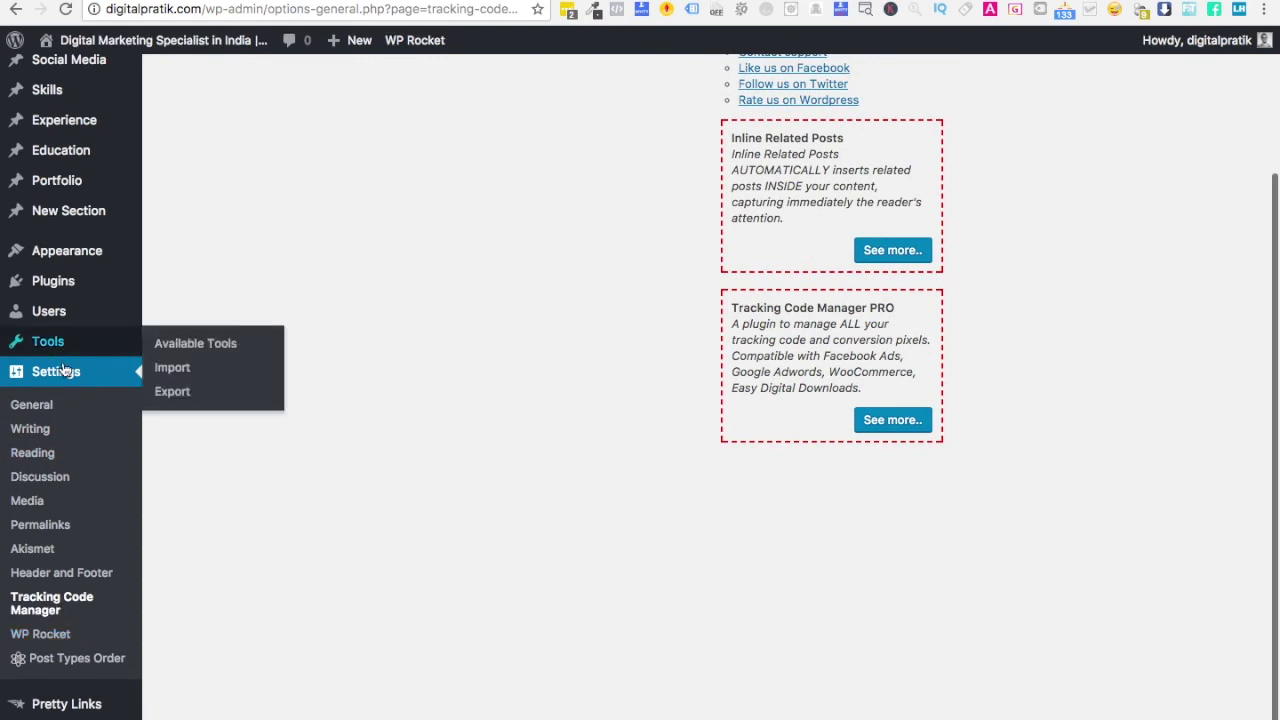
{"action": "scroll", "coordinate": [348, 409], "scroll_direction": "up", "scroll_amount": 4}
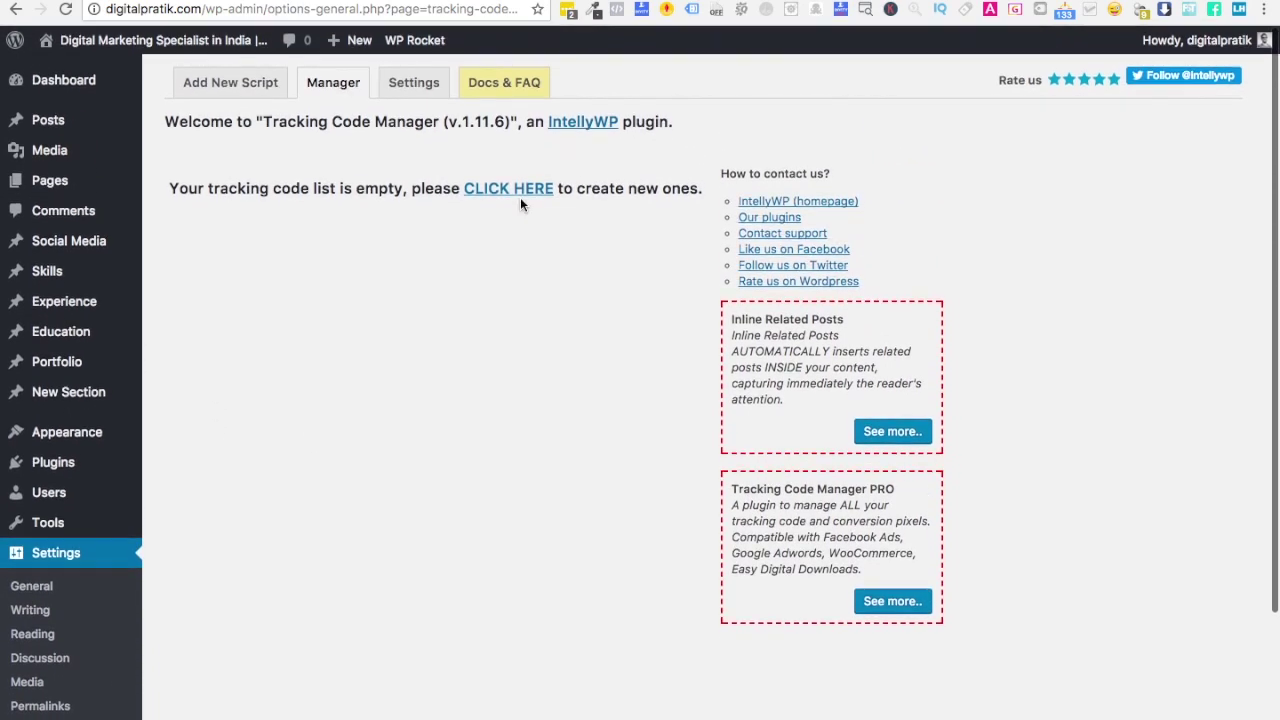
- Create a new tracking code with a name ending in 'Subscriber Push Notification Tool'
{"action": "left_click", "coordinate": [503, 194]}
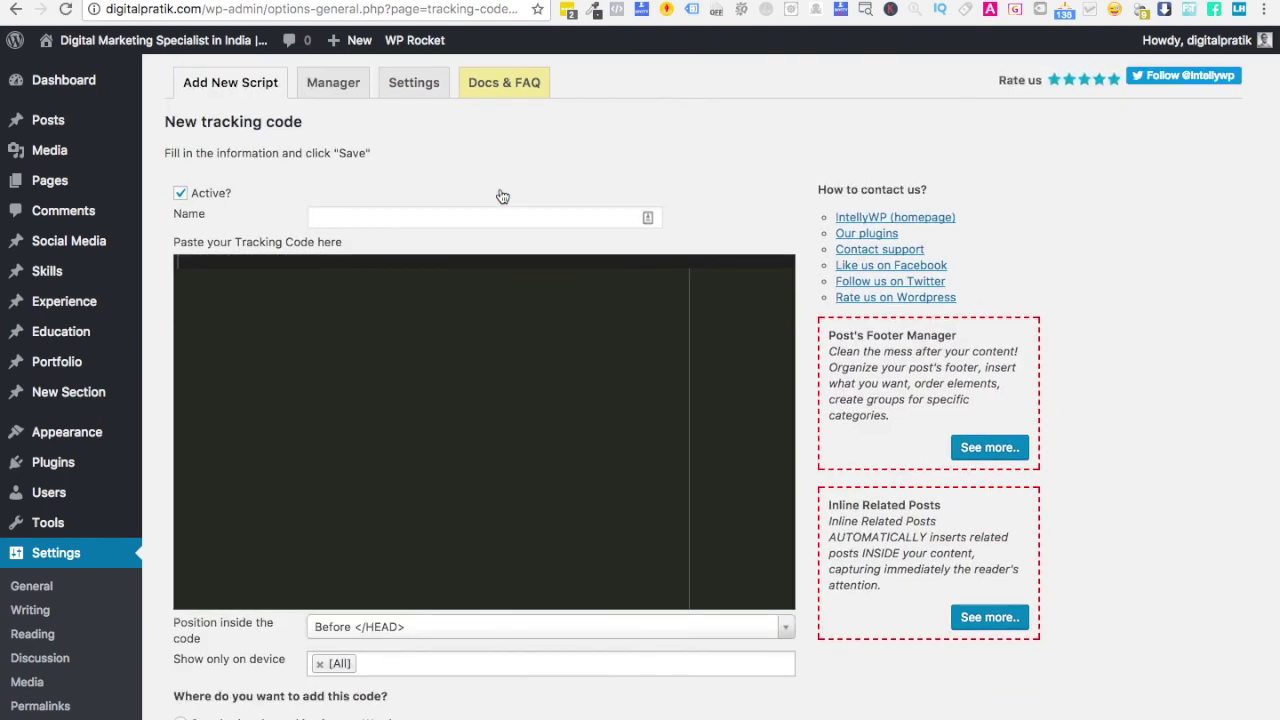
{"action": "left_click", "coordinate": [390, 216]}
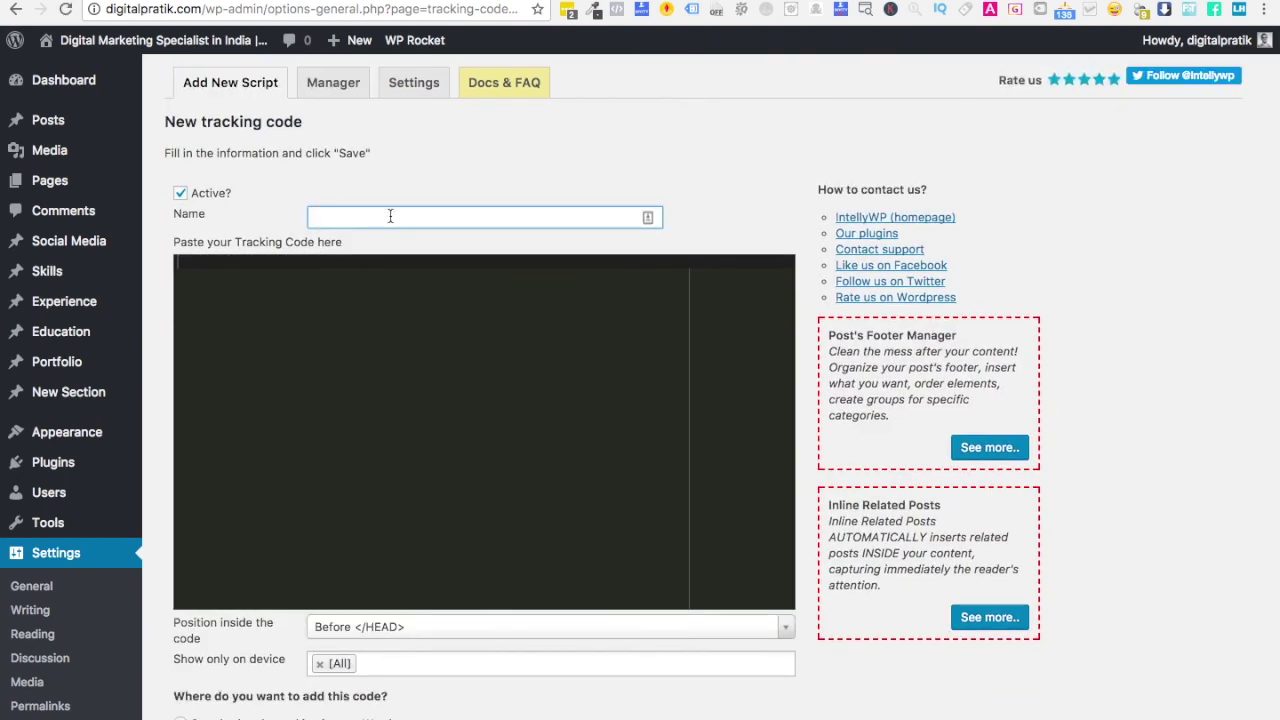
{"action": "type", "text": "Subsc"}
{"action": "key", "text": "super+a"}
{"action": "type", "text": "Neil Patel's Subscriber Web"}
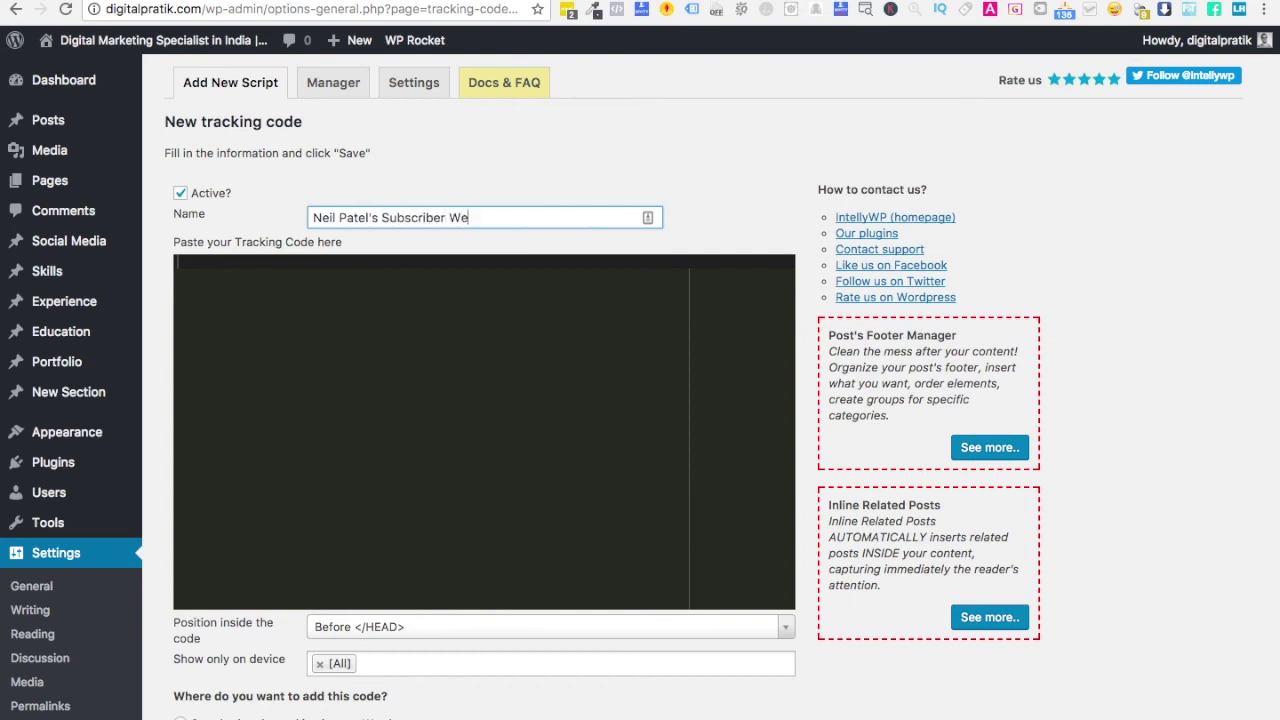
{"action": "key", "text": "BackSpace"}
{"action": "key", "text": "BackSpace"}
{"action": "key", "text": "BackSpace"}
{"action": "type", "text": "Push NO"}
{"action": "key", "text": "BackSpace"}
{"action": "type", "text": "otification Tool"}
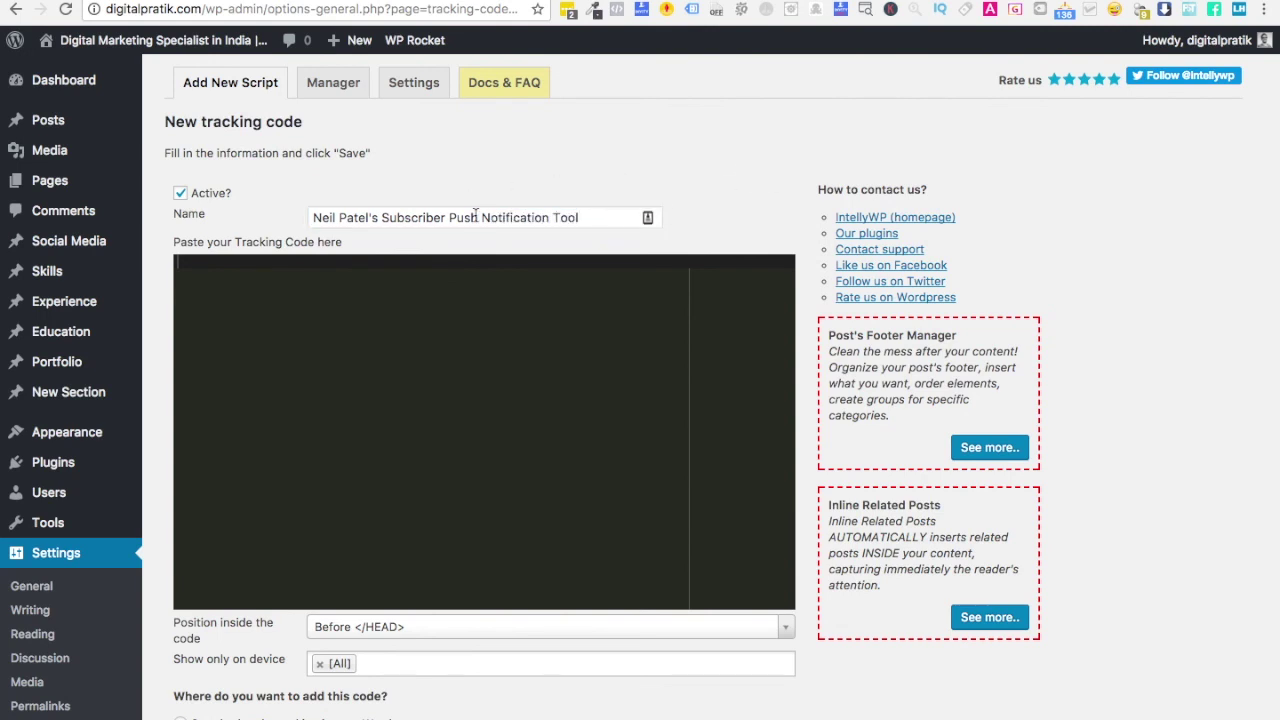
- Set the position to Before </BODY>, with standard code tracking on the whole website, and save
{"action": "scroll", "coordinate": [363, 435], "scroll_direction": "down", "scroll_amount": 5}
{"action": "left_click", "coordinate": [345, 356]}
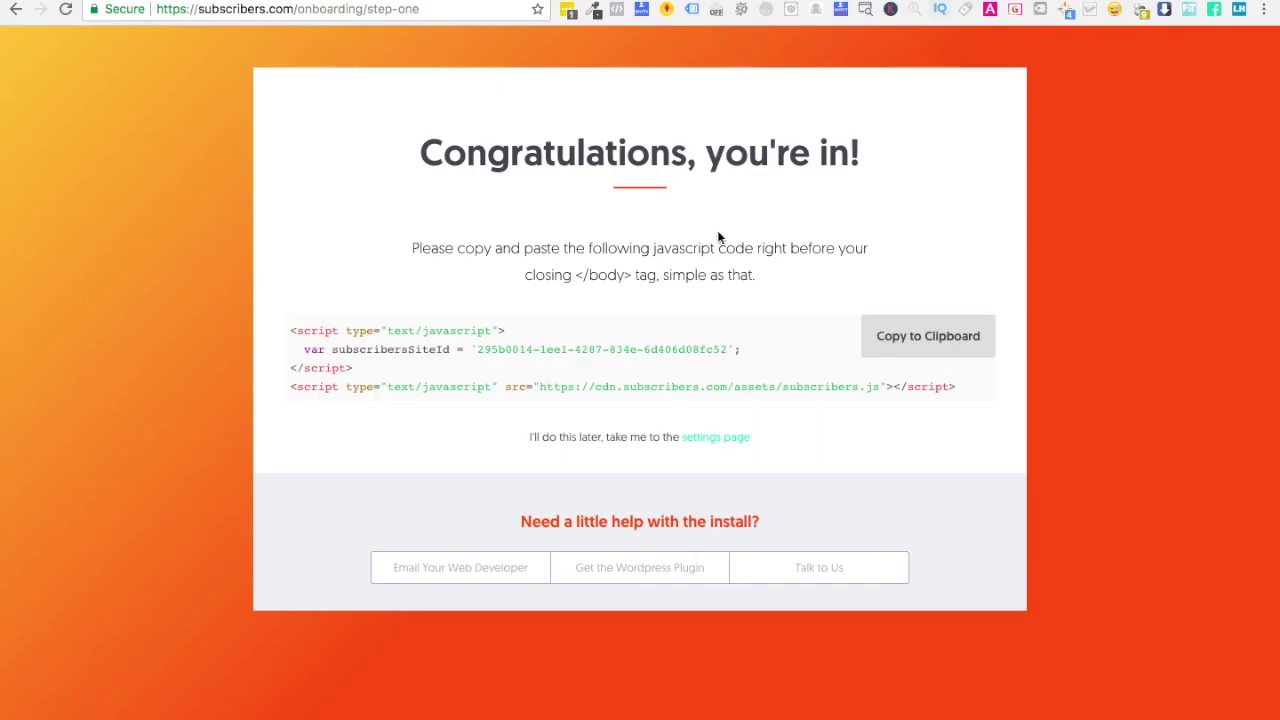
{"action": "left_click_drag", "start_coordinate": [576, 276], "coordinate": [631, 276]}
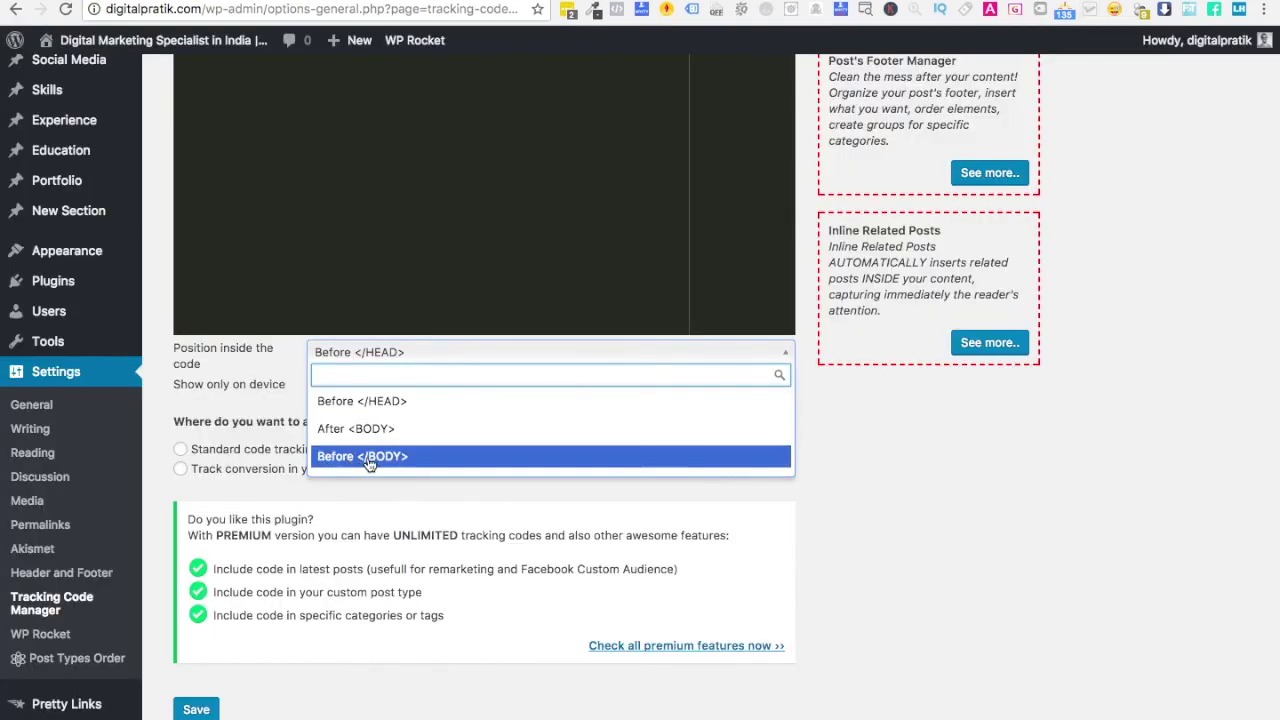
{"action": "left_click", "coordinate": [375, 456]}
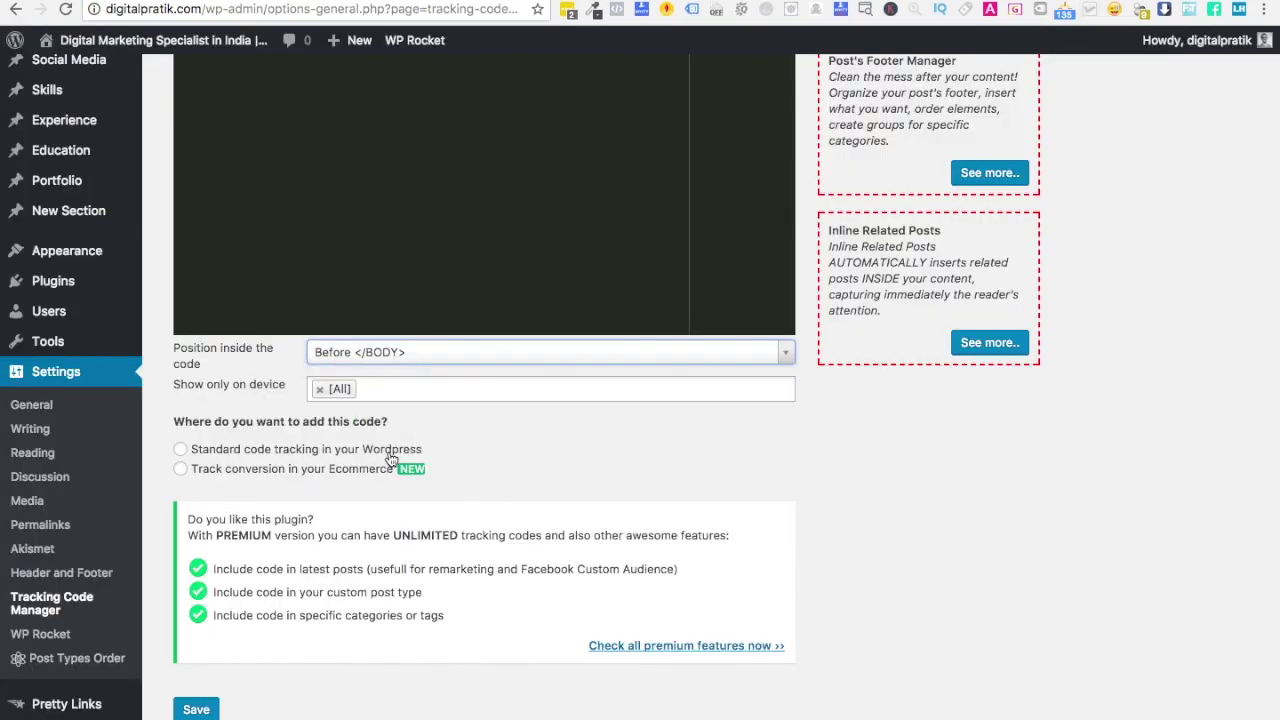
{"action": "left_click", "coordinate": [182, 450]}
{"action": "scroll", "coordinate": [516, 468], "scroll_direction": "down", "scroll_amount": 2}
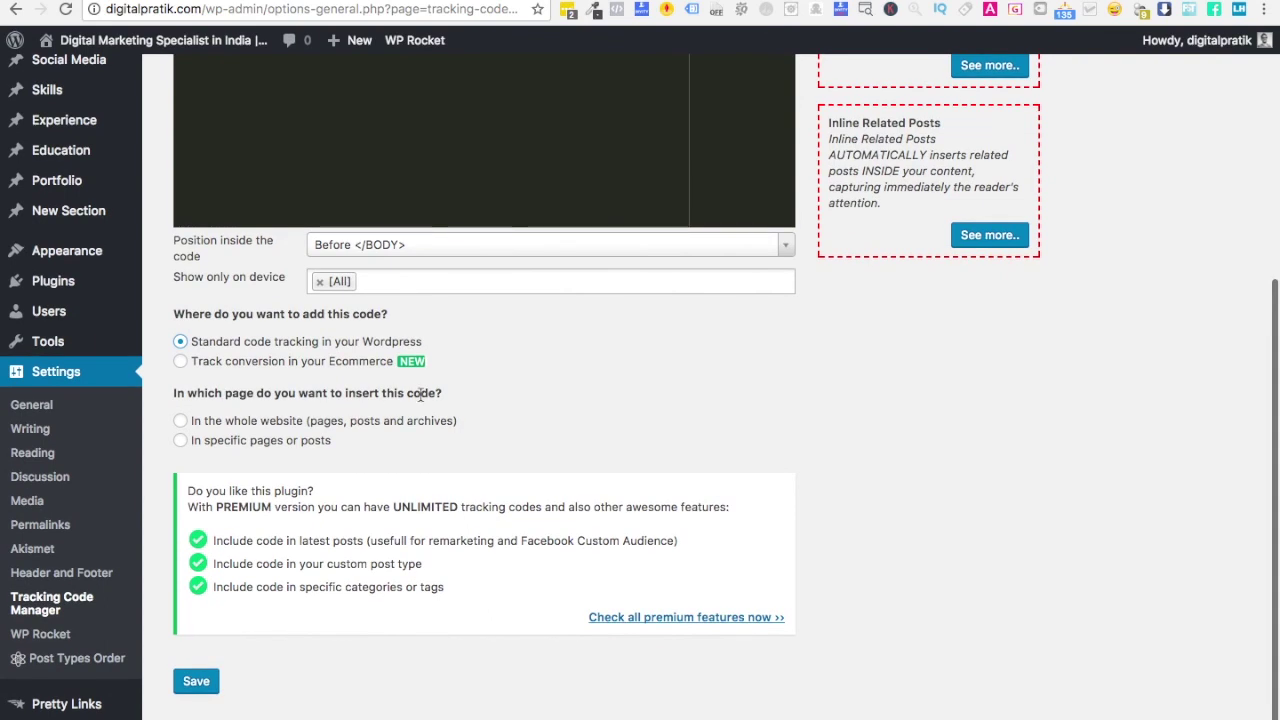
{"action": "left_click", "coordinate": [277, 421]}
{"action": "scroll", "coordinate": [452, 484], "scroll_direction": "down", "scroll_amount": 2}
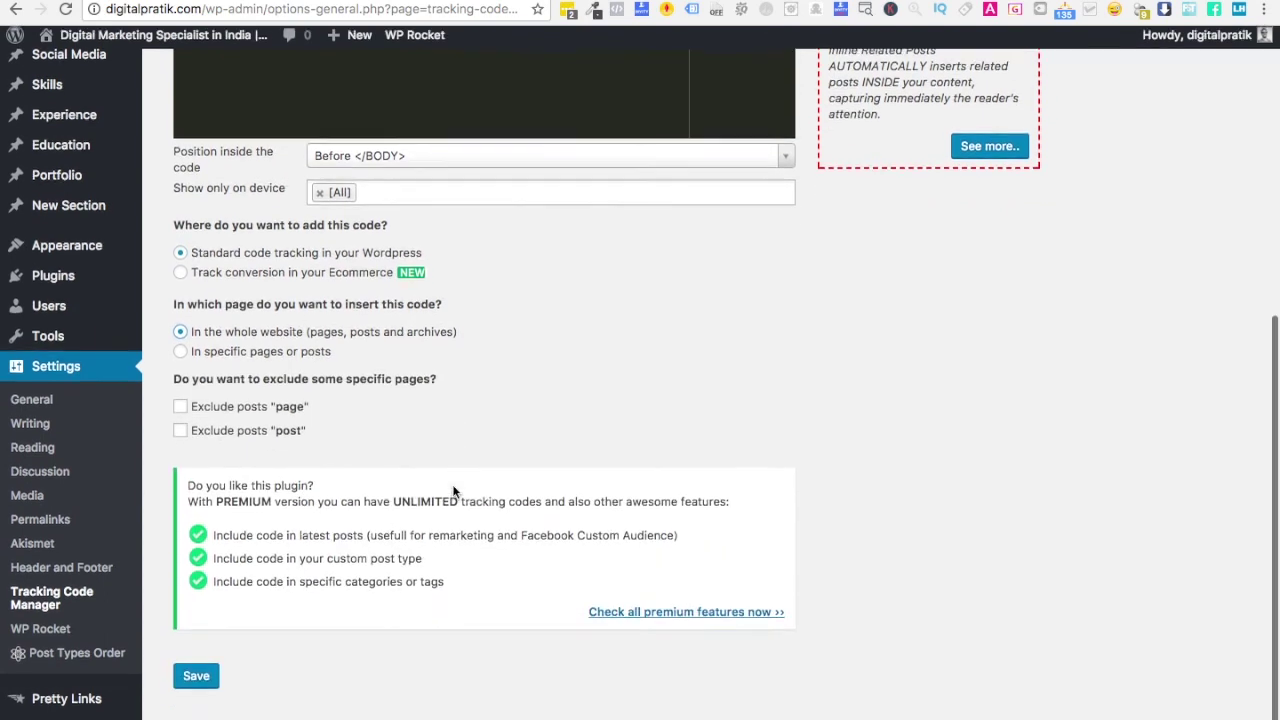
{"action": "left_click", "coordinate": [200, 676]}
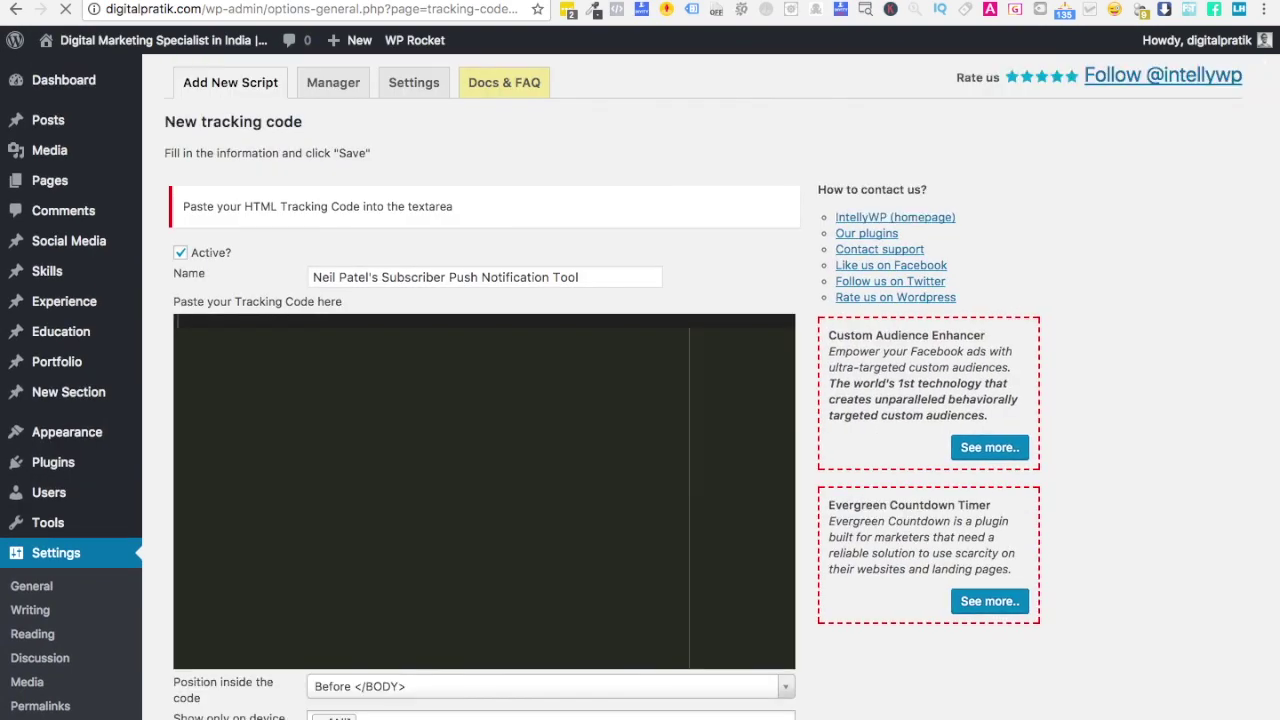
- Copy the Subscribers install script and paste it into the tracking code area
{"action": "key", "text": "ctrl+Tab"}
{"action": "left_click", "coordinate": [928, 337]}
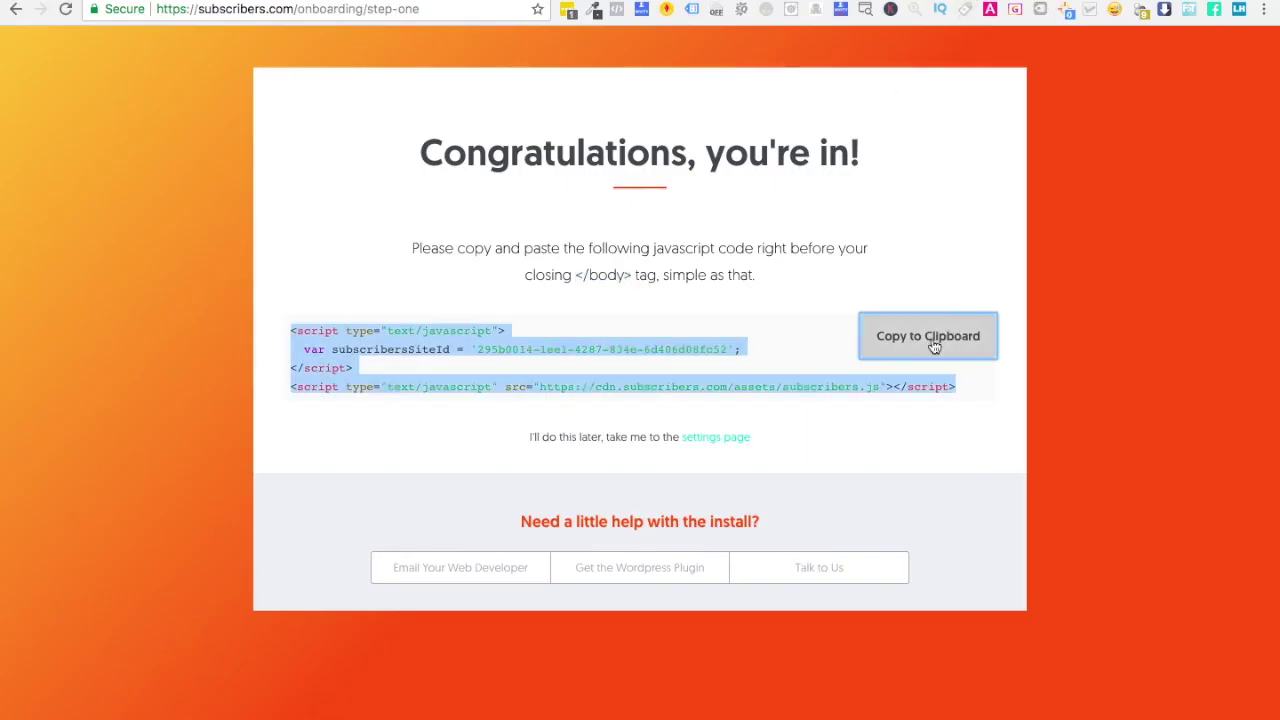
{"action": "key", "text": "ctrl+shift+Tab"}
{"action": "key", "text": "super+v"}
{"action": "scroll", "coordinate": [471, 435], "scroll_direction": "down", "scroll_amount": 10}
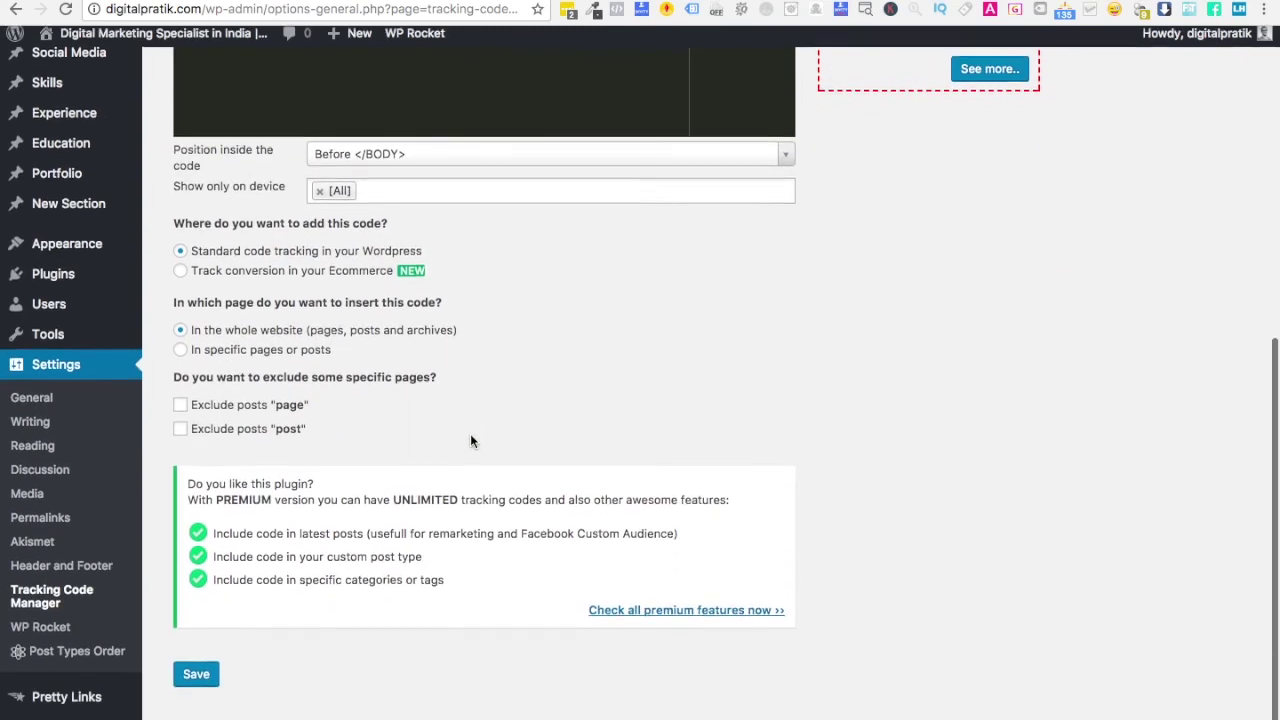
- Save the tracking code with the Subscribers script and visit the live site
{"action": "left_click", "coordinate": [197, 682]}
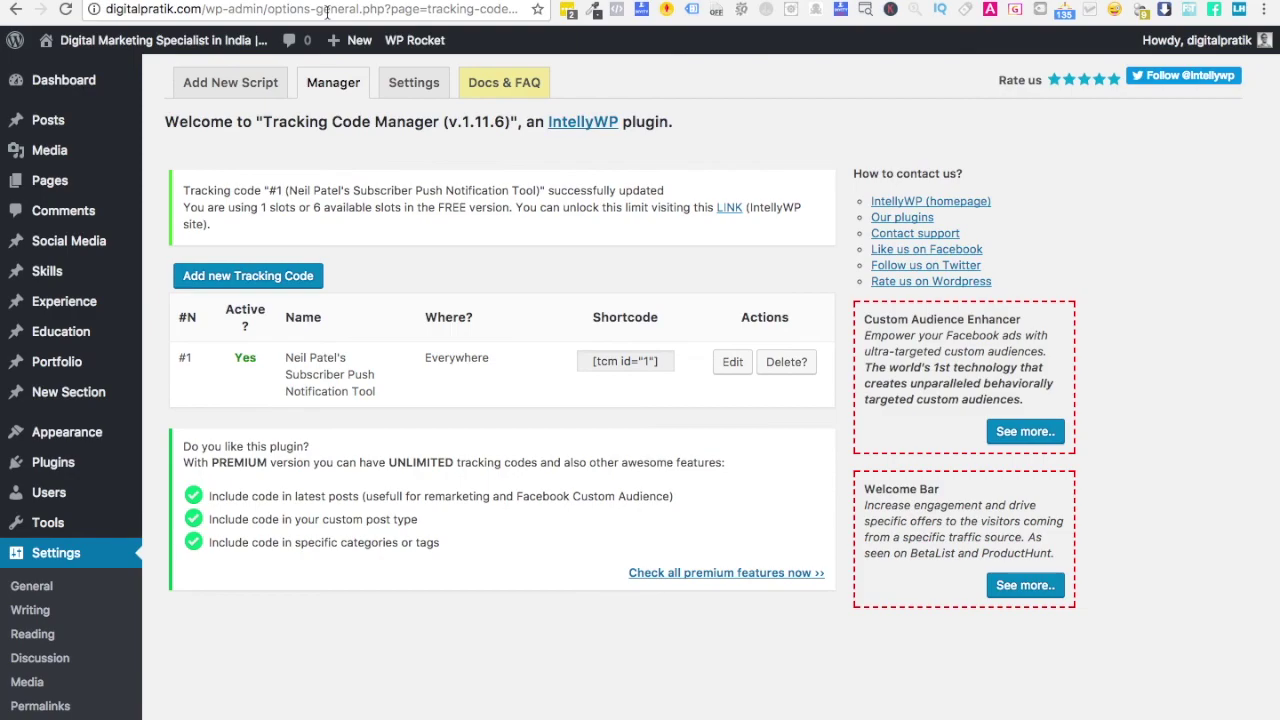
{"action": "left_click", "coordinate": [179, 45]}
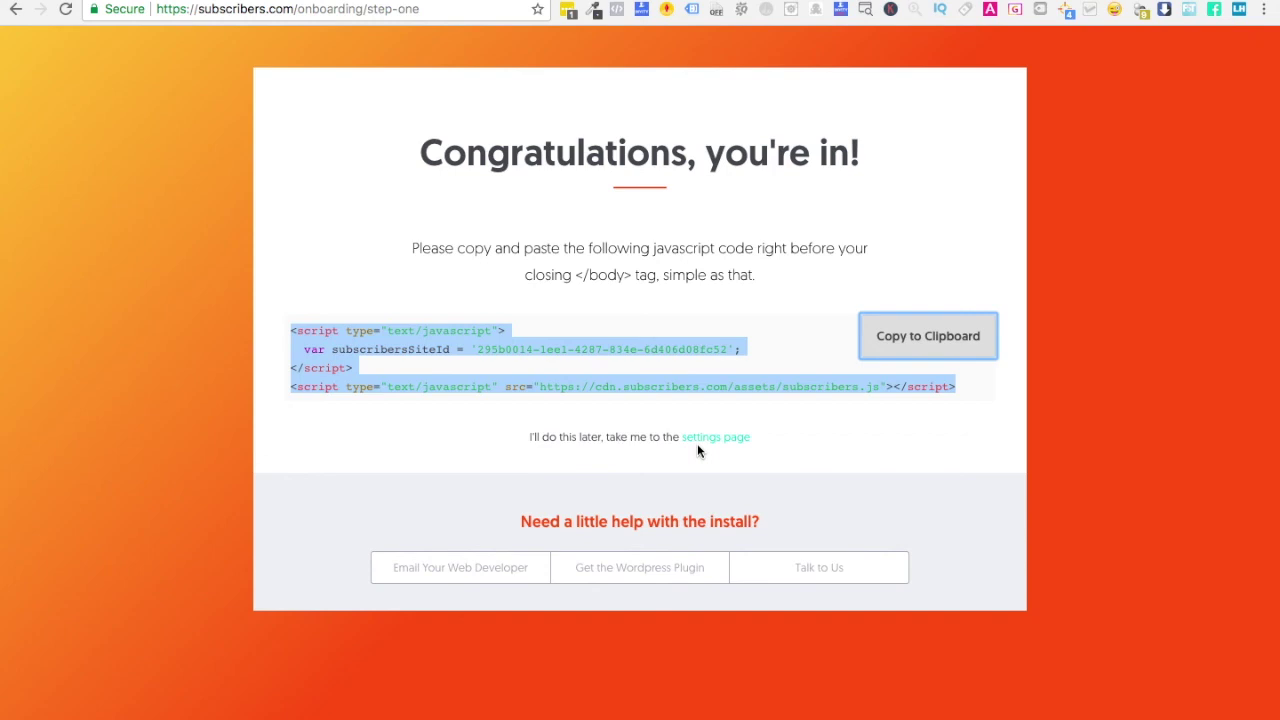
- Open the Subscribers subscriber-settings page from the onboarding page's install instructions
{"action": "right_click", "coordinate": [1034, 105]}
{"action": "left_click", "coordinate": [384, 14]}
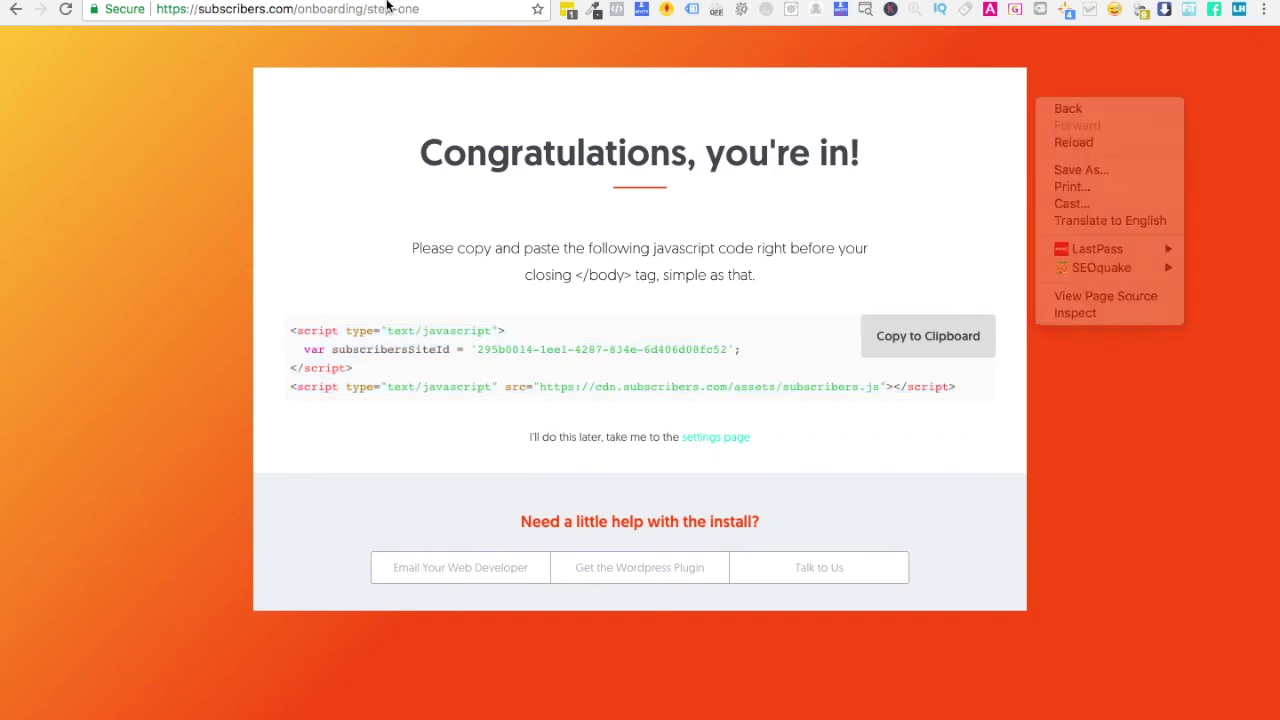
{"action": "left_click", "coordinate": [709, 443]}
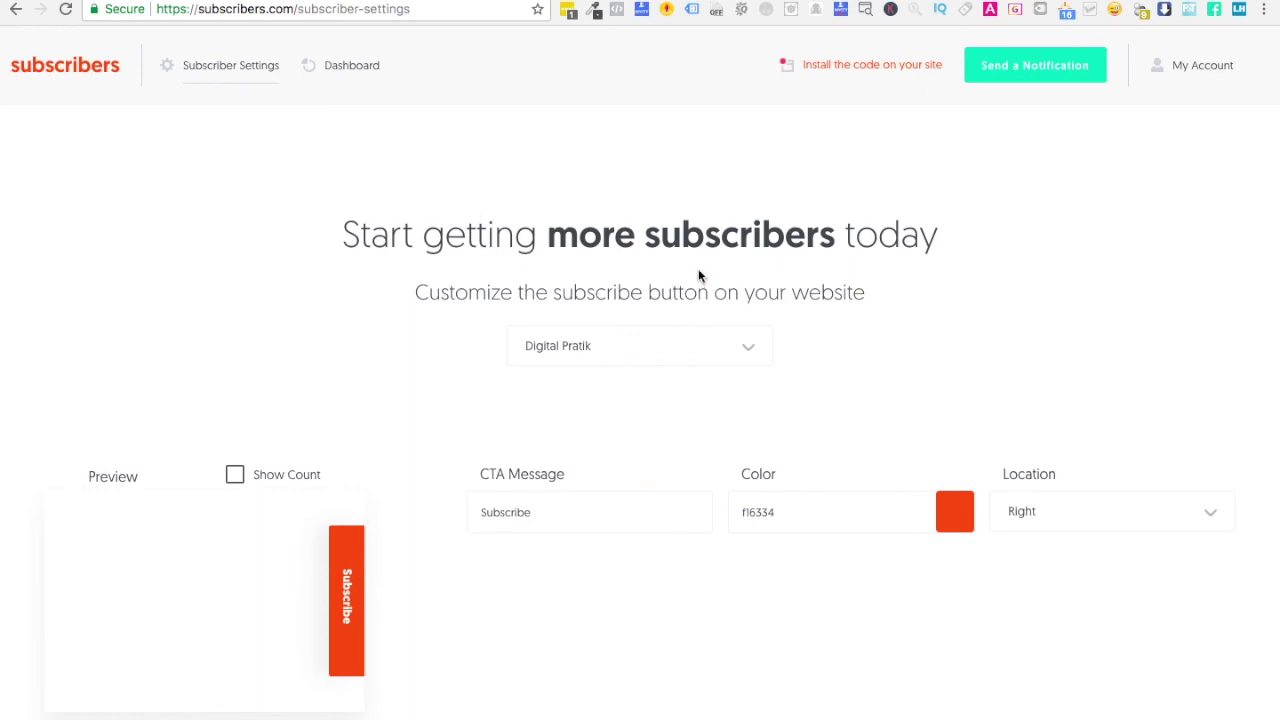
- Change the subscribe button's CTA message from Subscribe to 'SUBSCRIBE NOW'
{"action": "scroll", "coordinate": [325, 403], "scroll_direction": "down", "scroll_amount": 2}
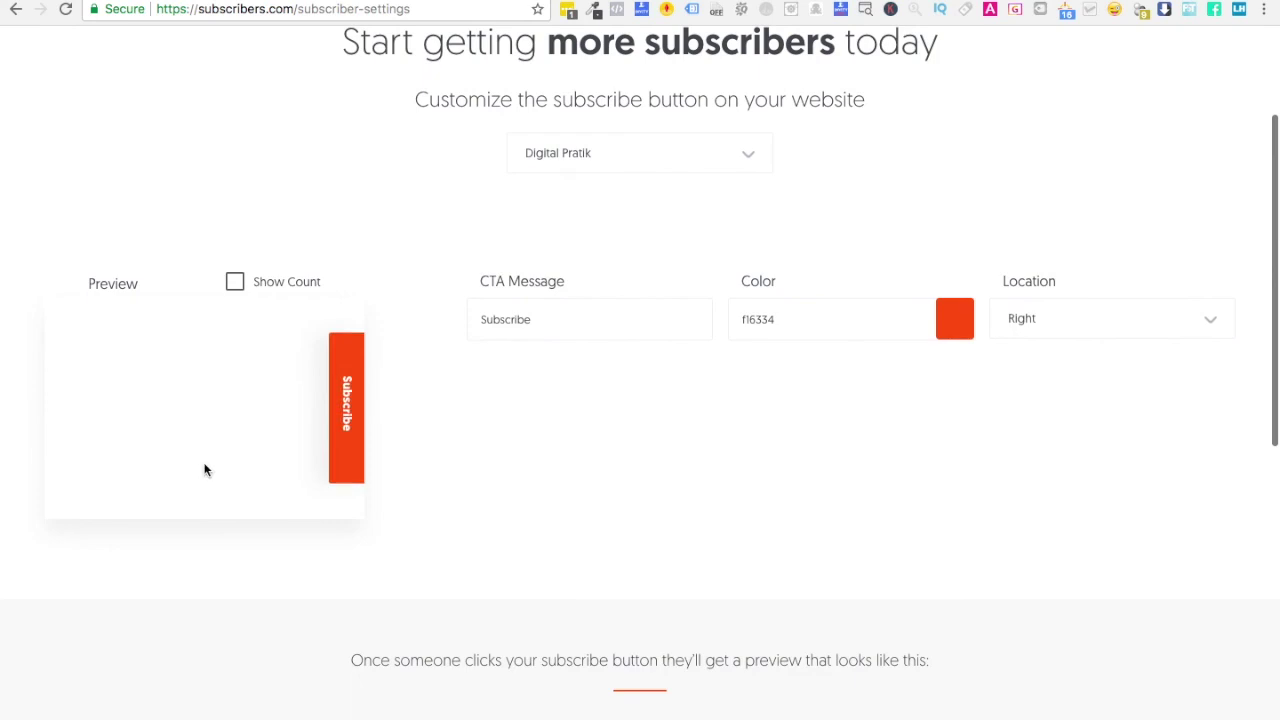
{"action": "left_click", "coordinate": [540, 320]}
{"action": "type", "text": "Now"}
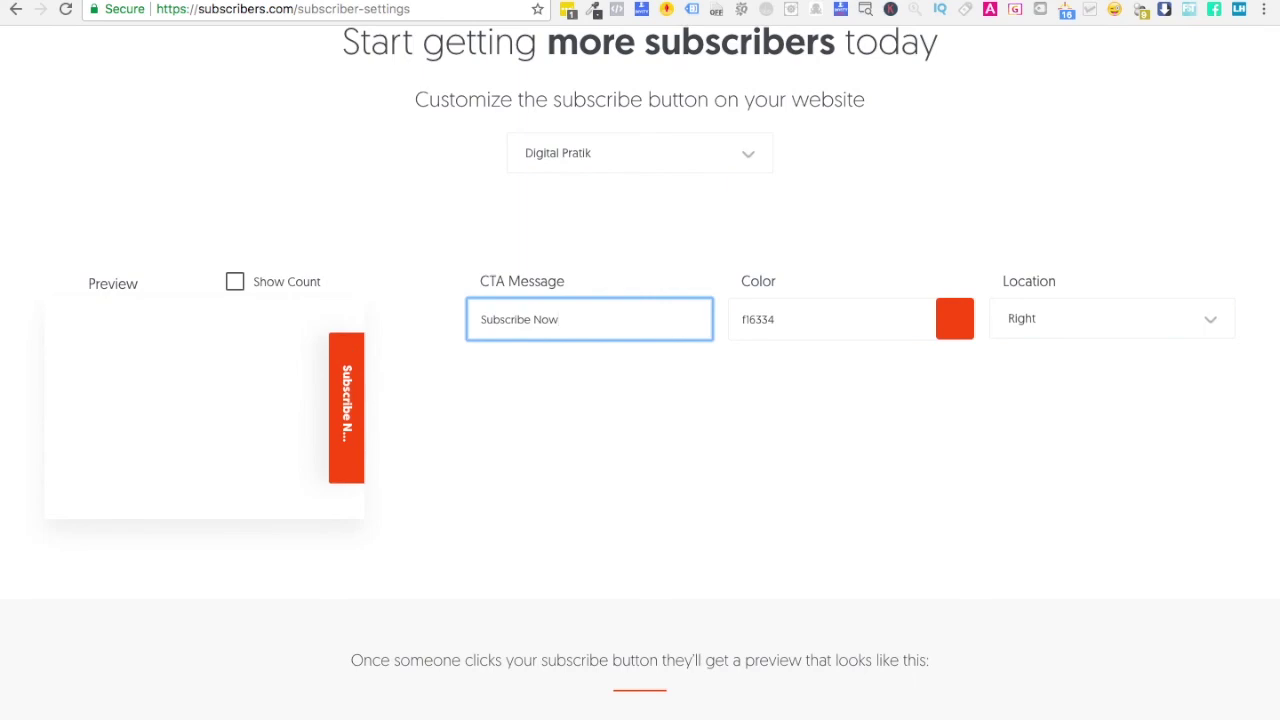
{"action": "key", "text": "BackSpace"}
{"action": "key", "text": "BackSpace"}
{"action": "key", "text": "BackSpace"}
{"action": "key", "text": "BackSpace"}
{"action": "type", "text": ":)"}
{"action": "key", "text": "BackSpace"}
{"action": "key", "text": "BackSpace"}
{"action": "type", "text": ":)"}
{"action": "key", "text": "BackSpace"}
{"action": "key", "text": "BackSpace"}
{"action": "key", "text": "super+a"}
{"action": "type", "text": "SUBS"}
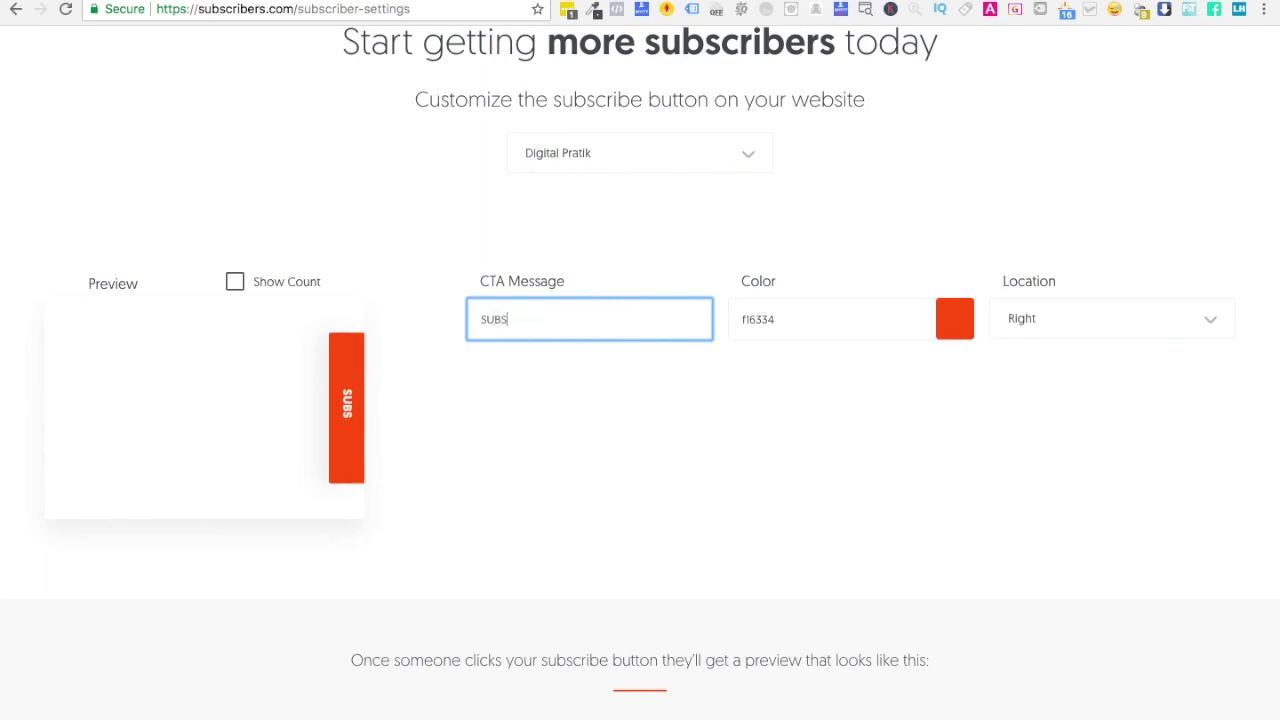
{"action": "type", "text": "CRIBE NOW"}
{"action": "left_click", "coordinate": [924, 416]}
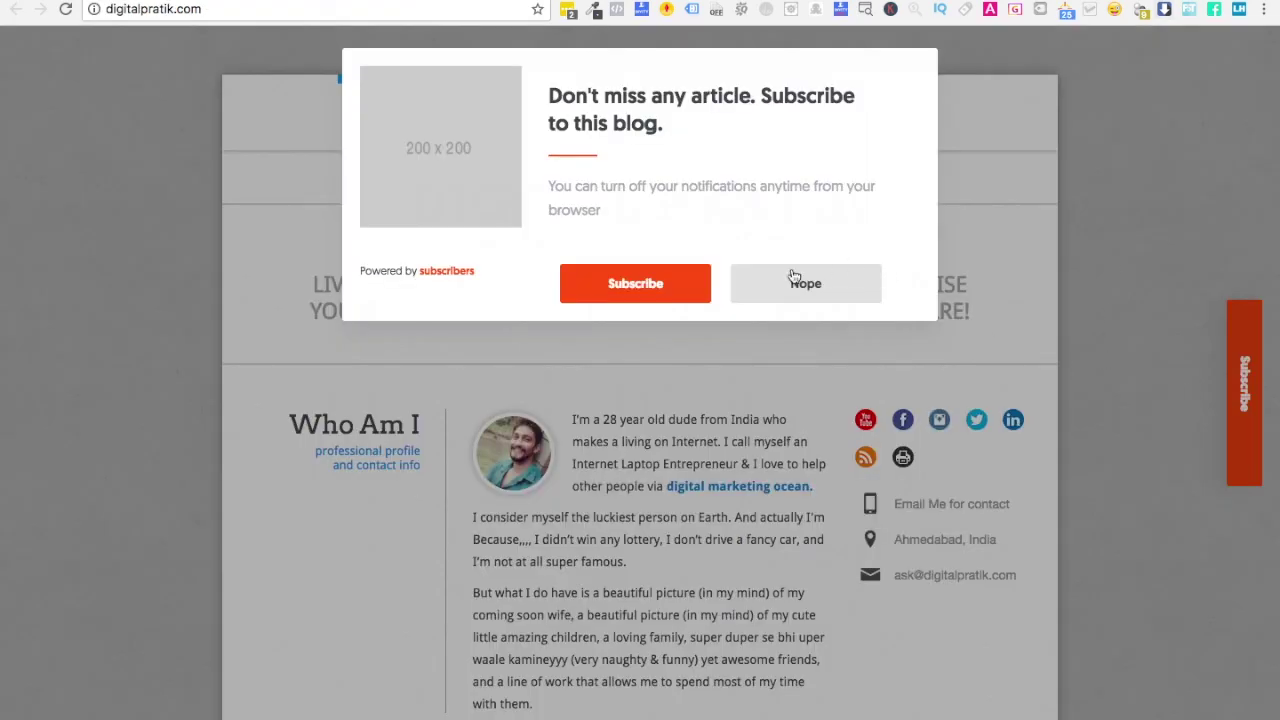
{"action": "left_click", "coordinate": [790, 281]}
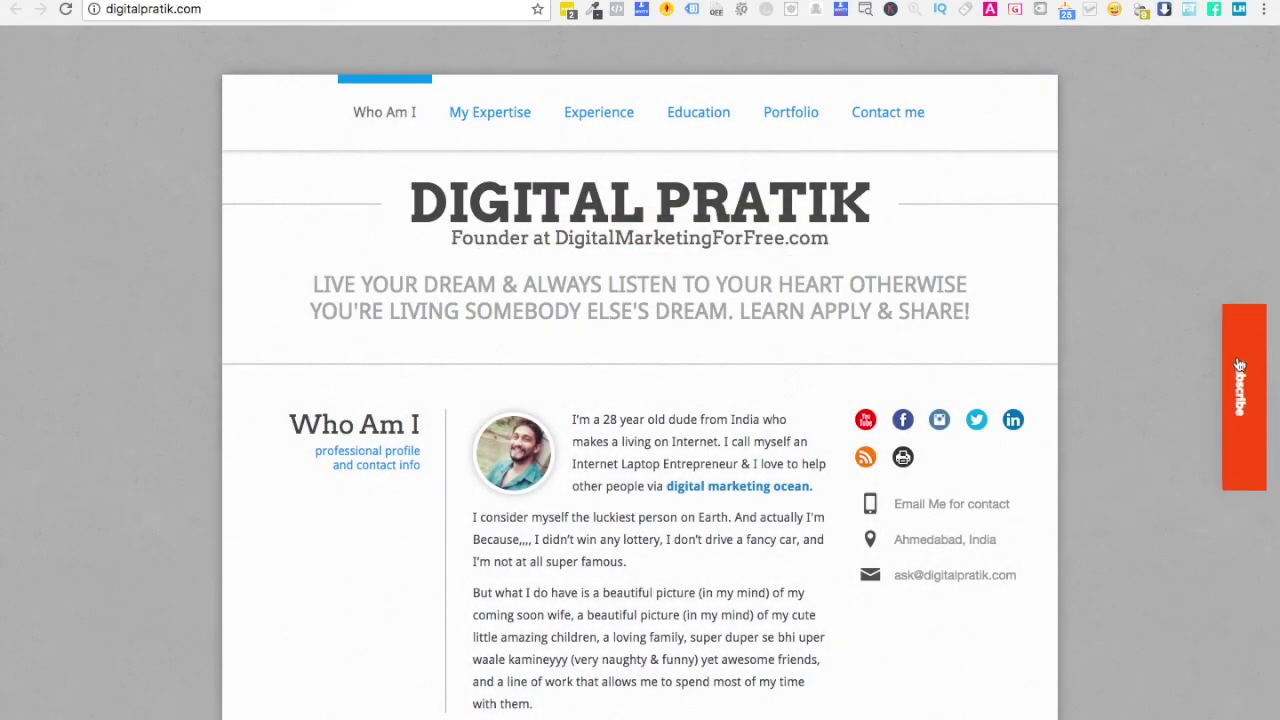
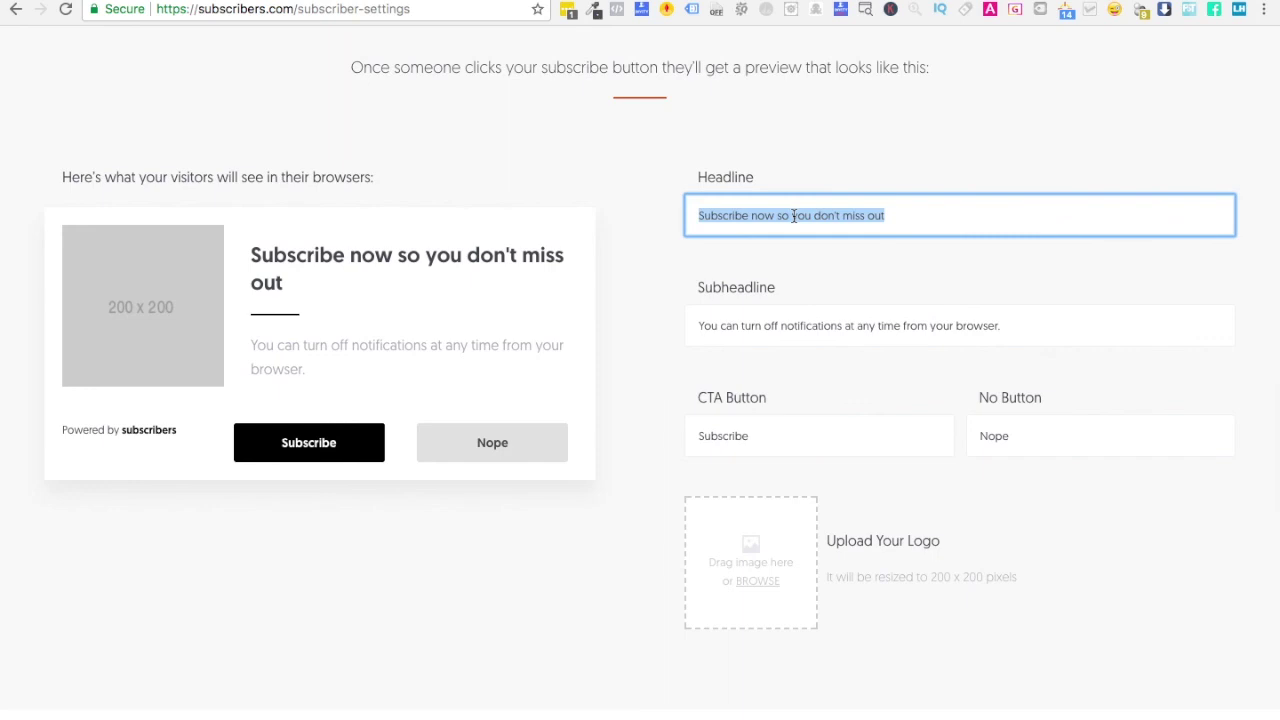
- Draft a headline ending about latest digital updates :) and select the subheadline text
{"action": "left_click", "coordinate": [908, 218]}
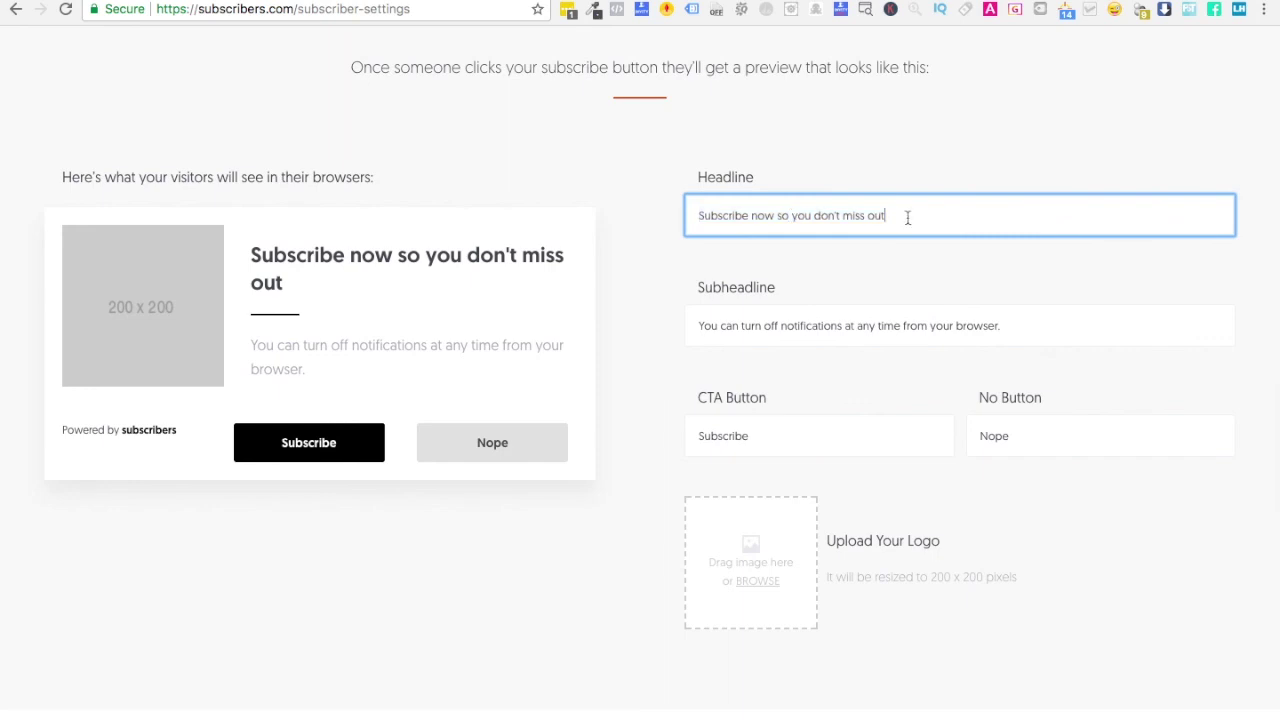
{"action": "type", "text": "on "}
{"action": "type", "text": "latest"}
{"action": "key", "text": "BackSpace"}
{"action": "key", "text": "BackSpace"}
{"action": "key", "text": "BackSpace"}
{"action": "key", "text": "BackSpace"}
{"action": "key", "text": "BackSpace"}
{"action": "type", "text": "digitla"}
{"action": "key", "text": "BackSpace"}
{"action": "key", "text": "BackSpace"}
{"action": "type", "text": "al updates :)"}
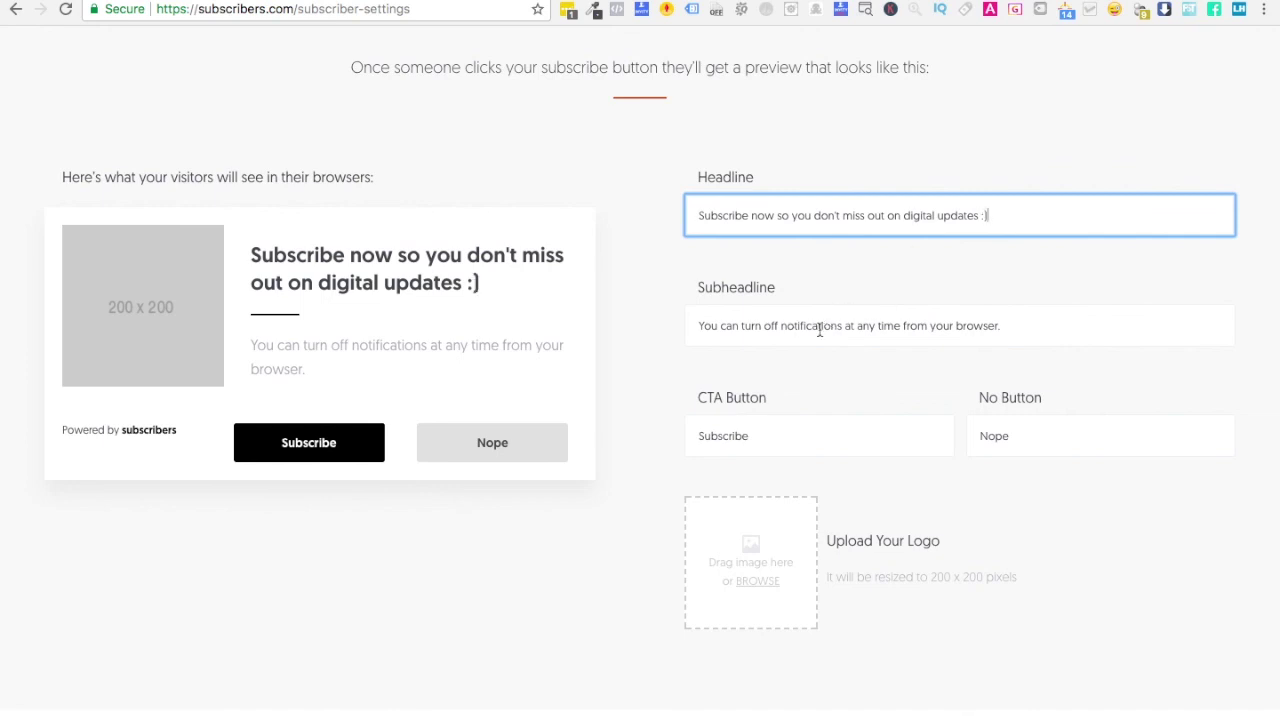
{"action": "left_click", "coordinate": [877, 324]}
{"action": "key", "text": "ctrl+a"}
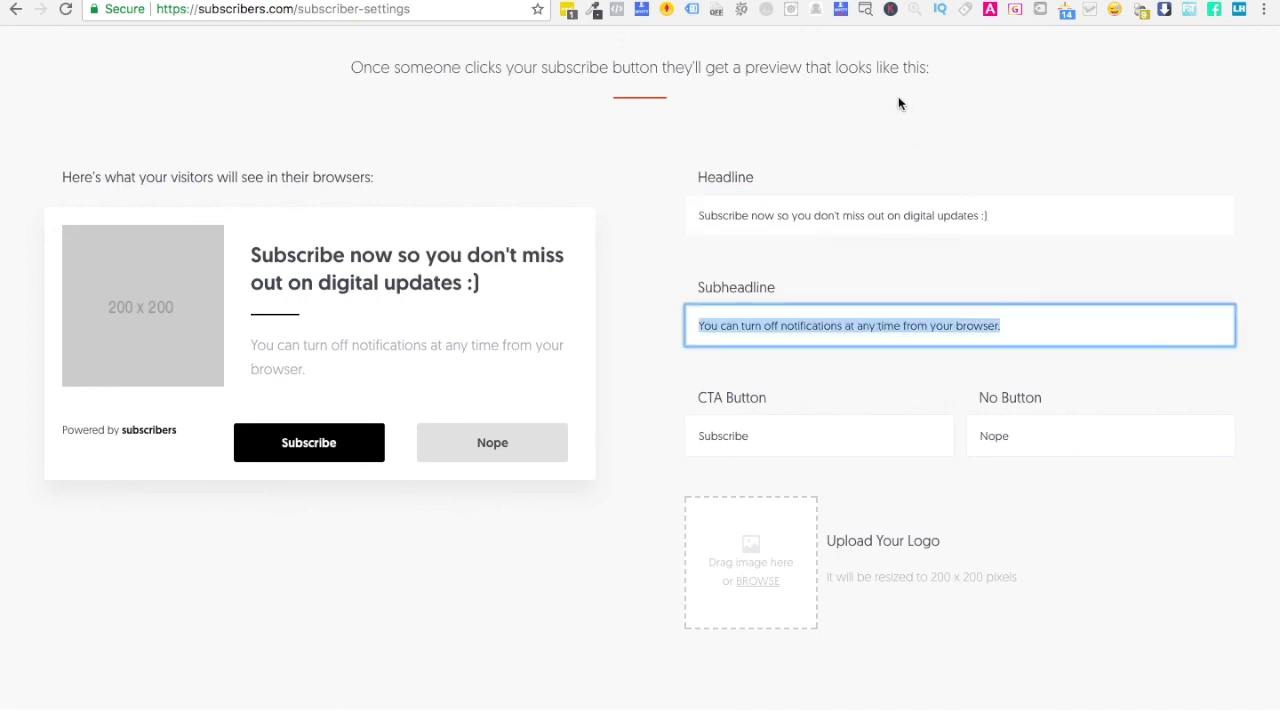
- Replace the headline with 'SUBSCRIBE FOR LATEST UPDATES!'
{"action": "double_click", "coordinate": [766, 215]}
{"action": "key", "text": "ctrl+a"}
{"action": "type", "text": "subscribe now"}
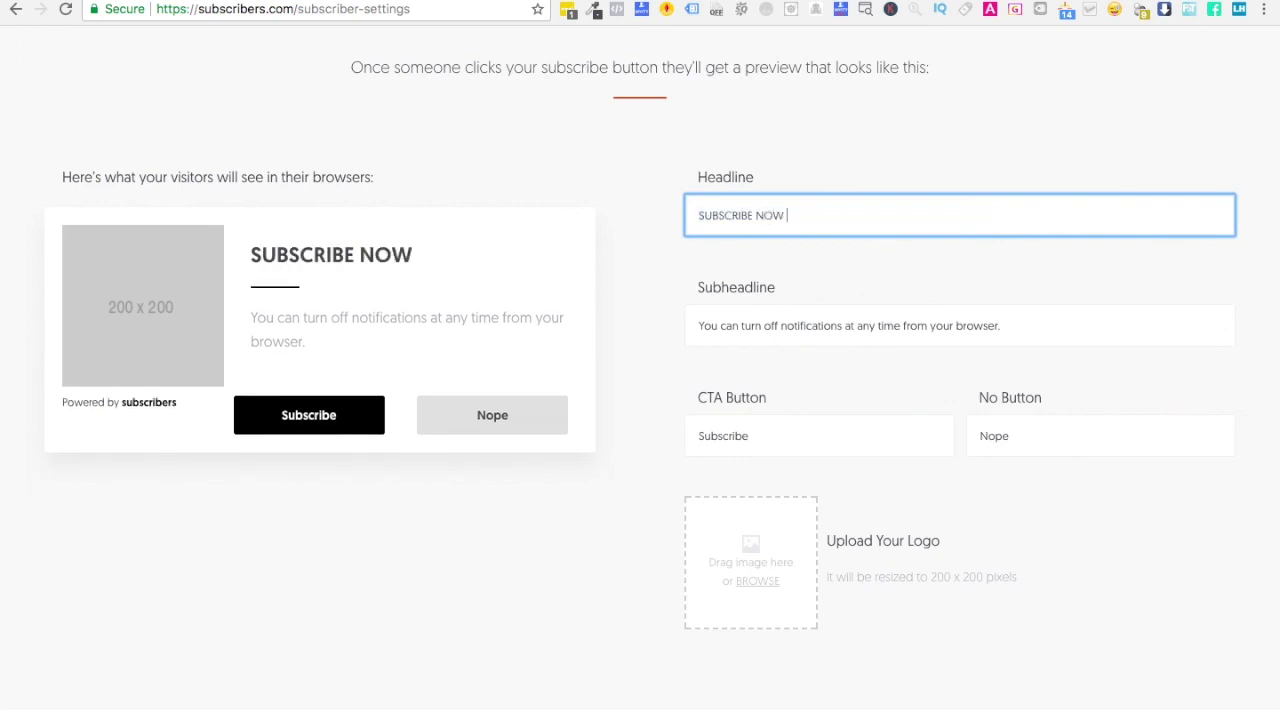
{"action": "key", "text": "BackSpace"}
{"action": "key", "text": "BackSpace"}
{"action": "key", "text": "BackSpace"}
{"action": "key", "text": "BackSpace"}
{"action": "type", "text": "fr"}
{"action": "key", "text": "BackSpace"}
{"action": "type", "text": "r"}
{"action": "key", "text": "BackSpace"}
{"action": "type", "text": "or latest updates"}
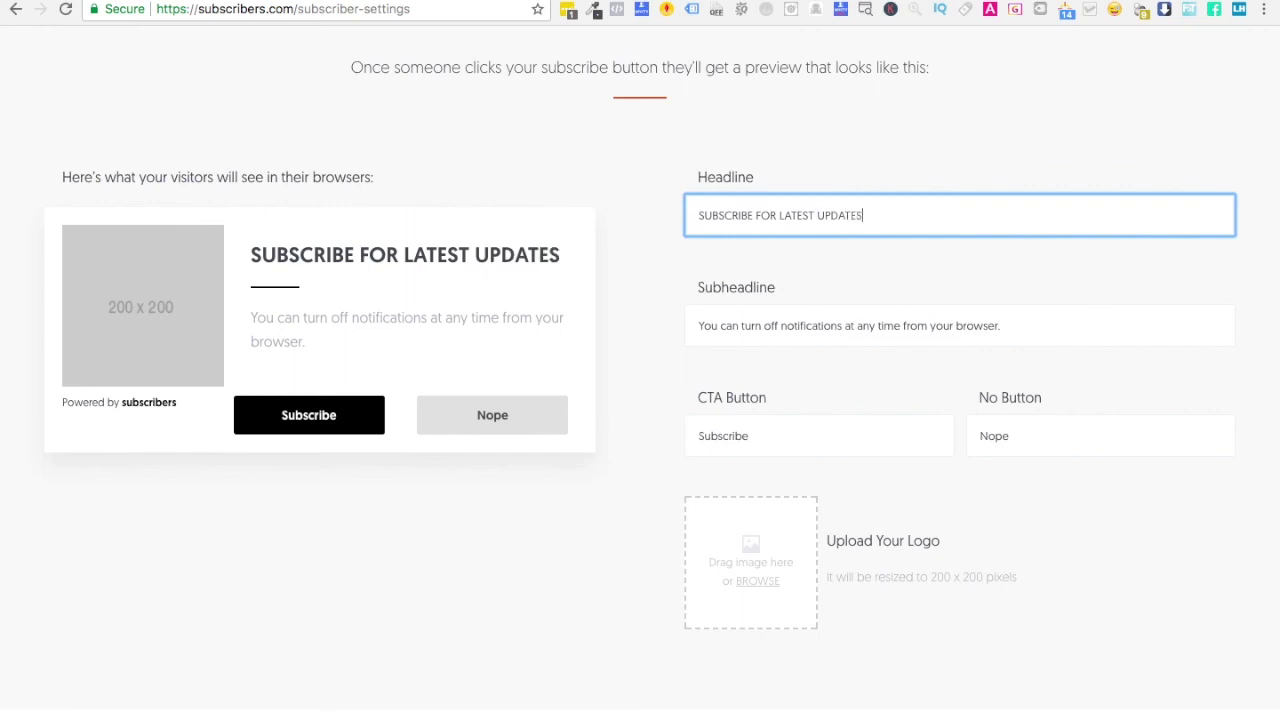
{"action": "type", "text": "!"}
- Replace the subheadline with 'Subscribe now & join other 1000+ awesome marketers like you :)'
{"action": "triple_click", "coordinate": [770, 320]}
{"action": "type", "text": "Subscribe now"}
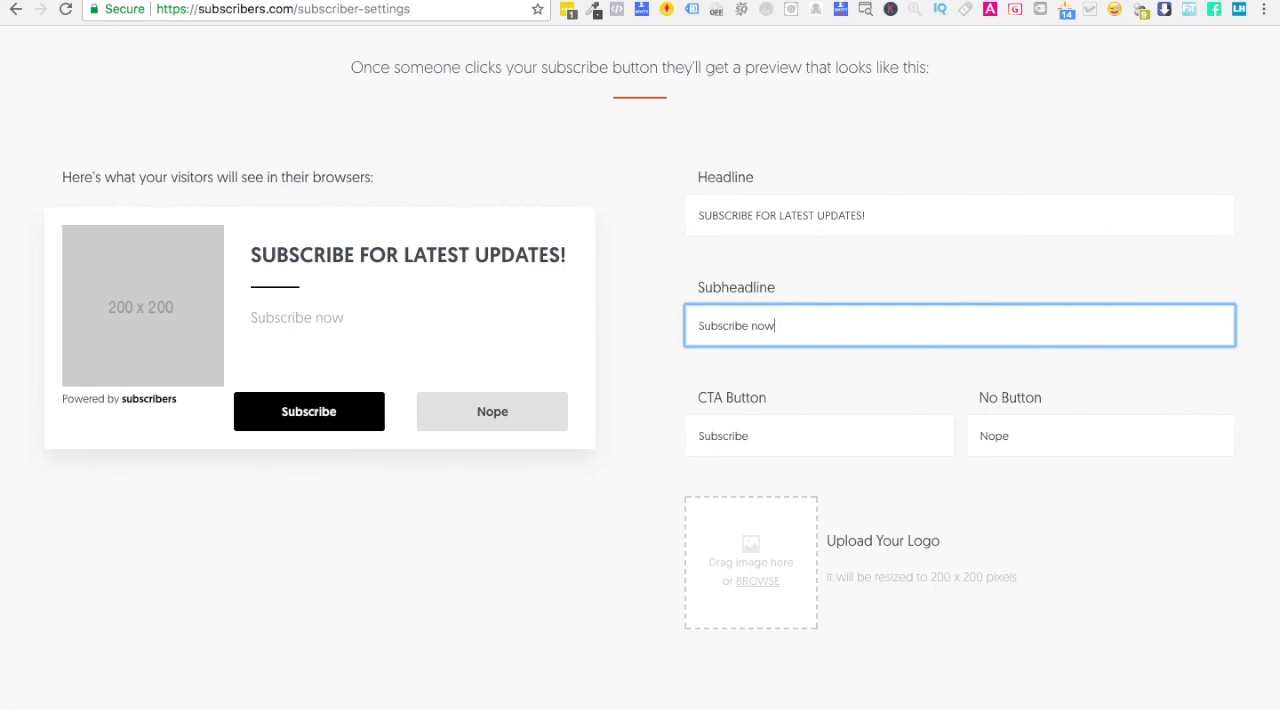
{"action": "type", "text": " &"}
{"action": "key", "text": "BackSpace"}
{"action": "type", "text": "& join other 1000"}
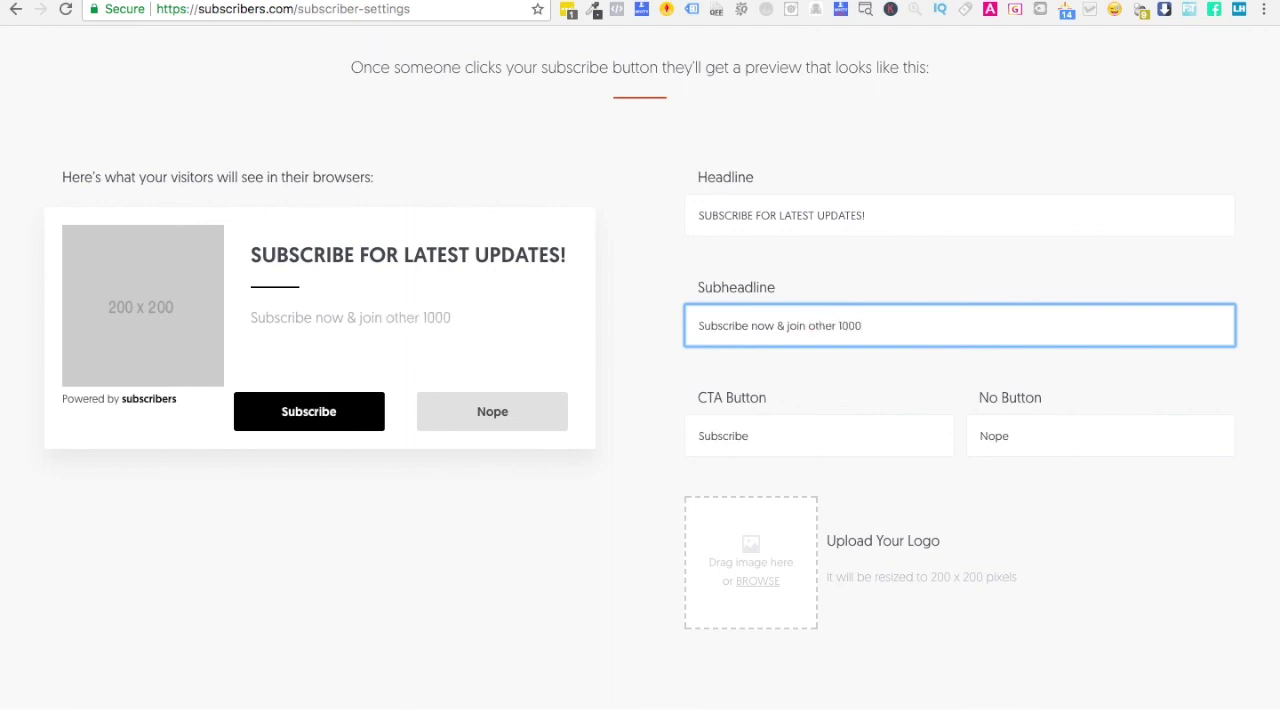
{"action": "type", "text": "+ awesome"}
{"action": "key", "text": "BackSpace"}
{"action": "key", "text": "BackSpace"}
{"action": "type", "text": "me "}
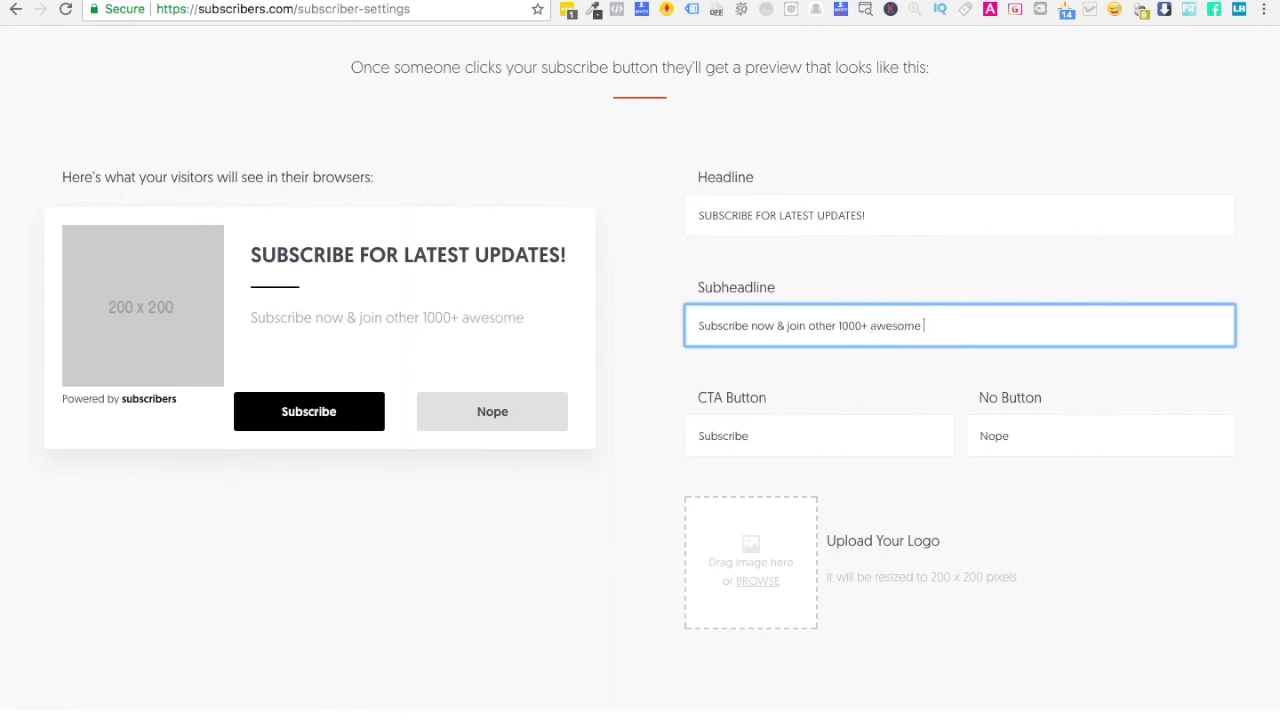
{"action": "type", "text": "marketers like you :)"}
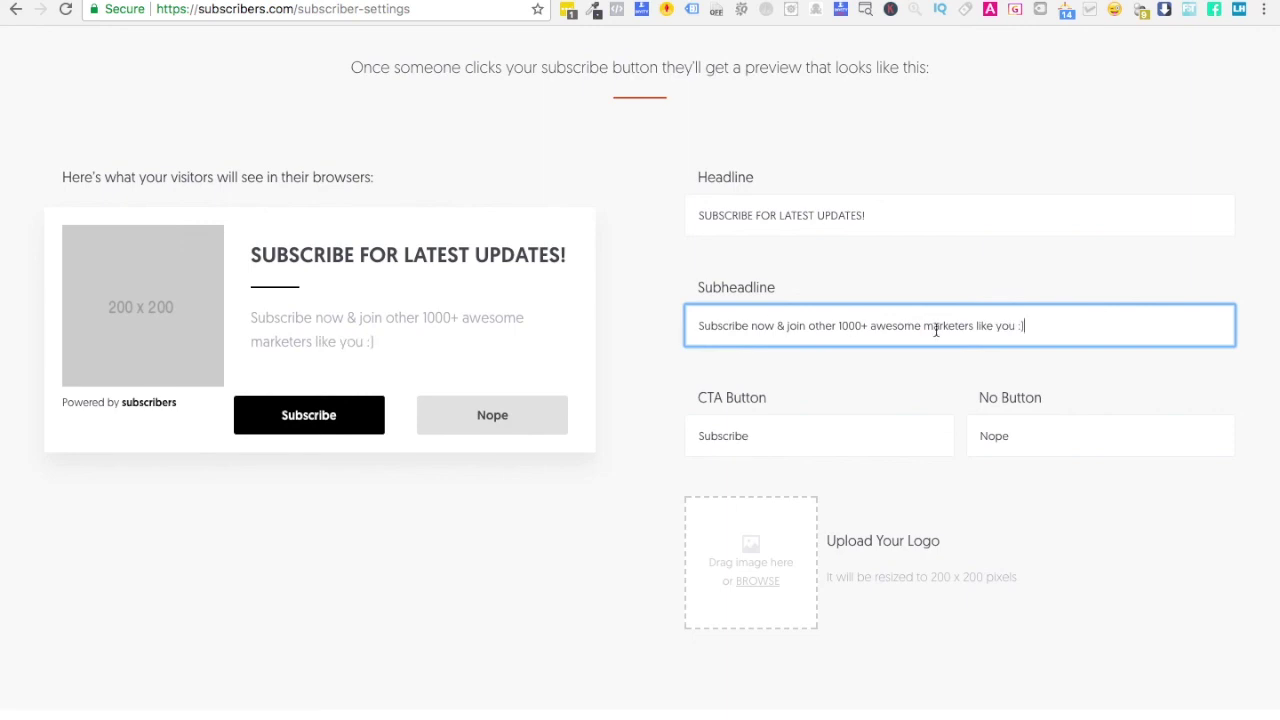
- Change the CTA button label to 'Subscribe :)'
{"action": "left_click", "coordinate": [775, 442]}
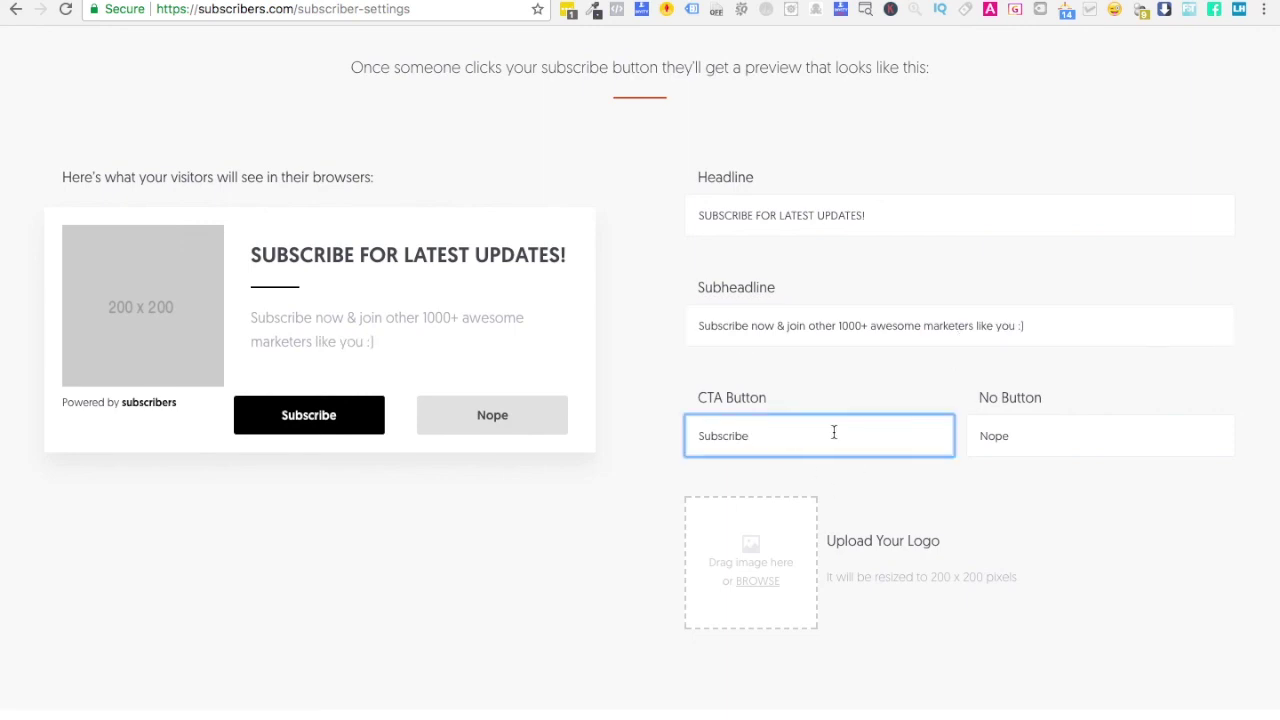
{"action": "type", "text": ":)"}
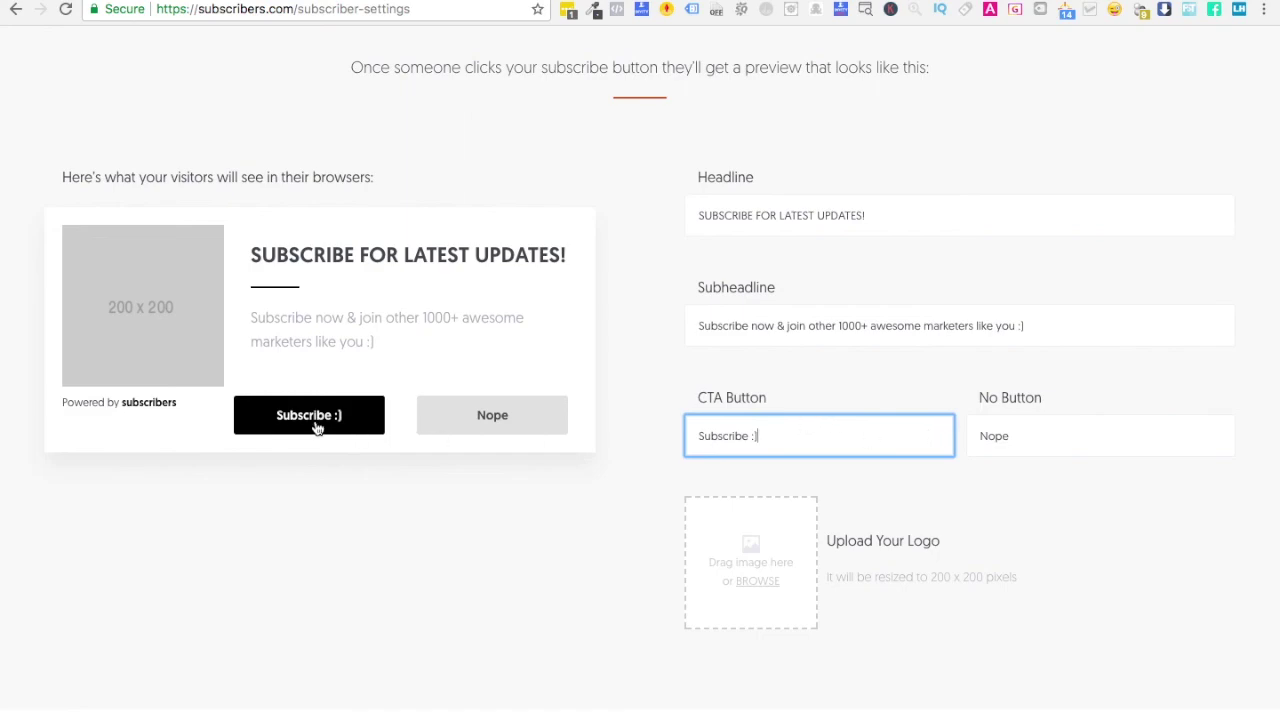
{"action": "scroll", "coordinate": [801, 430], "scroll_direction": "up", "scroll_amount": 10}
{"action": "scroll", "coordinate": [801, 433], "scroll_direction": "down", "scroll_amount": 10}
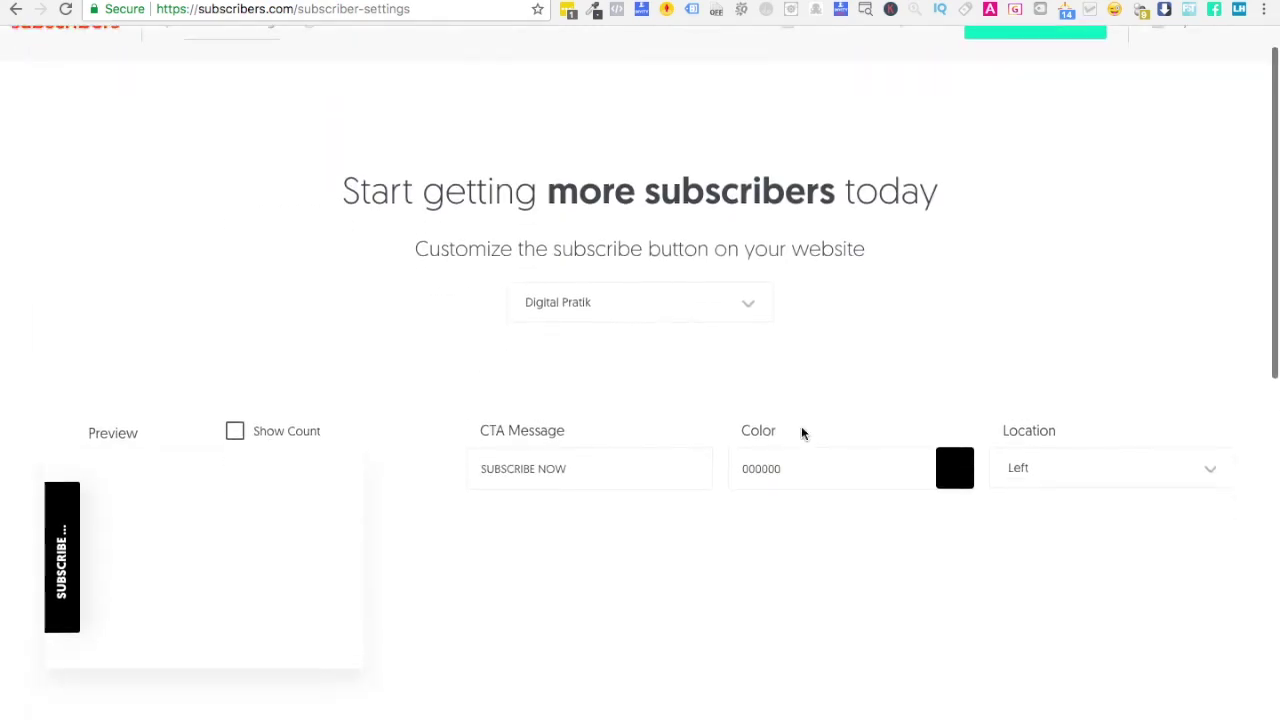
{"action": "scroll", "coordinate": [429, 346], "scroll_direction": "up", "scroll_amount": 10}
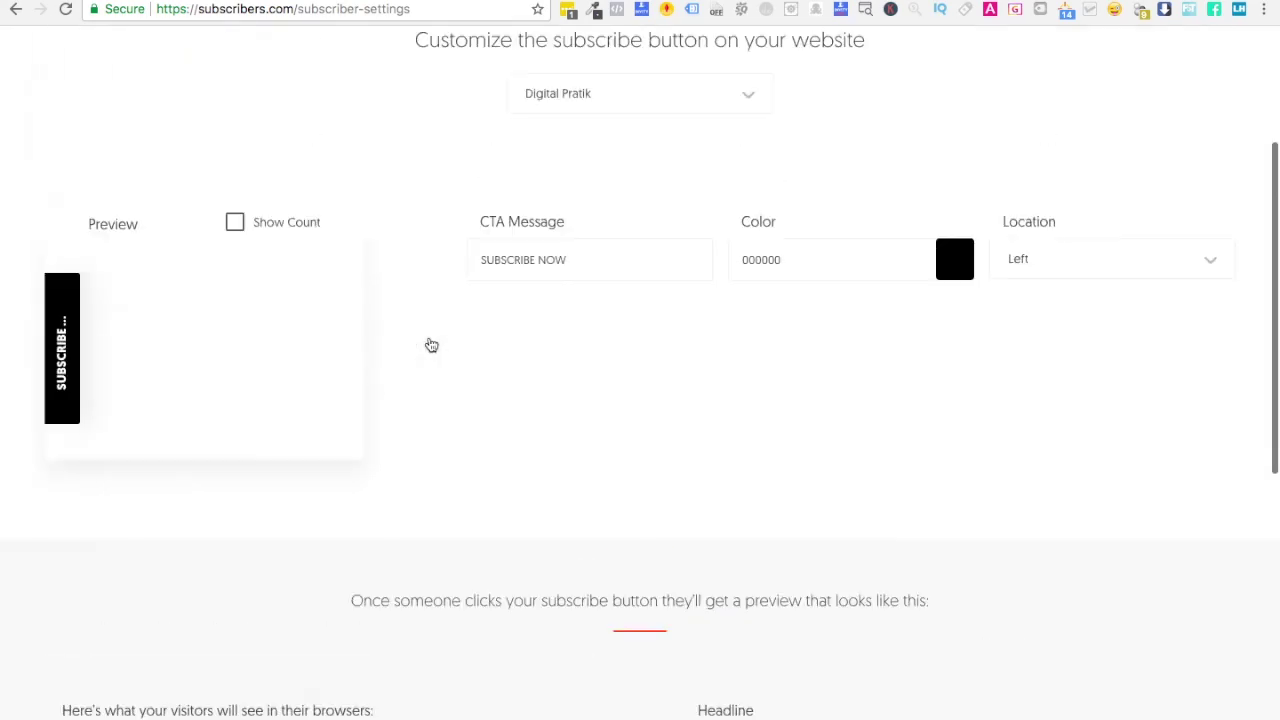
{"action": "scroll", "coordinate": [944, 364], "scroll_direction": "down", "scroll_amount": 10}
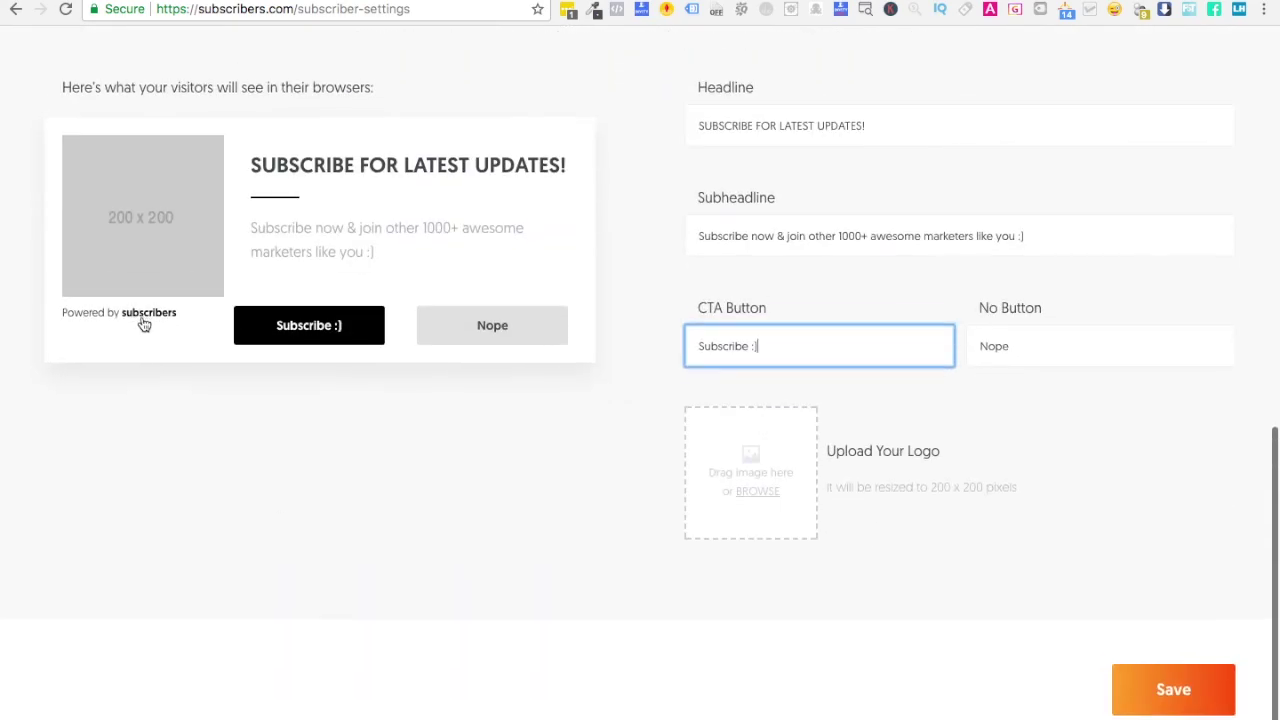
{"action": "scroll", "coordinate": [143, 320], "scroll_direction": "up", "scroll_amount": 10}
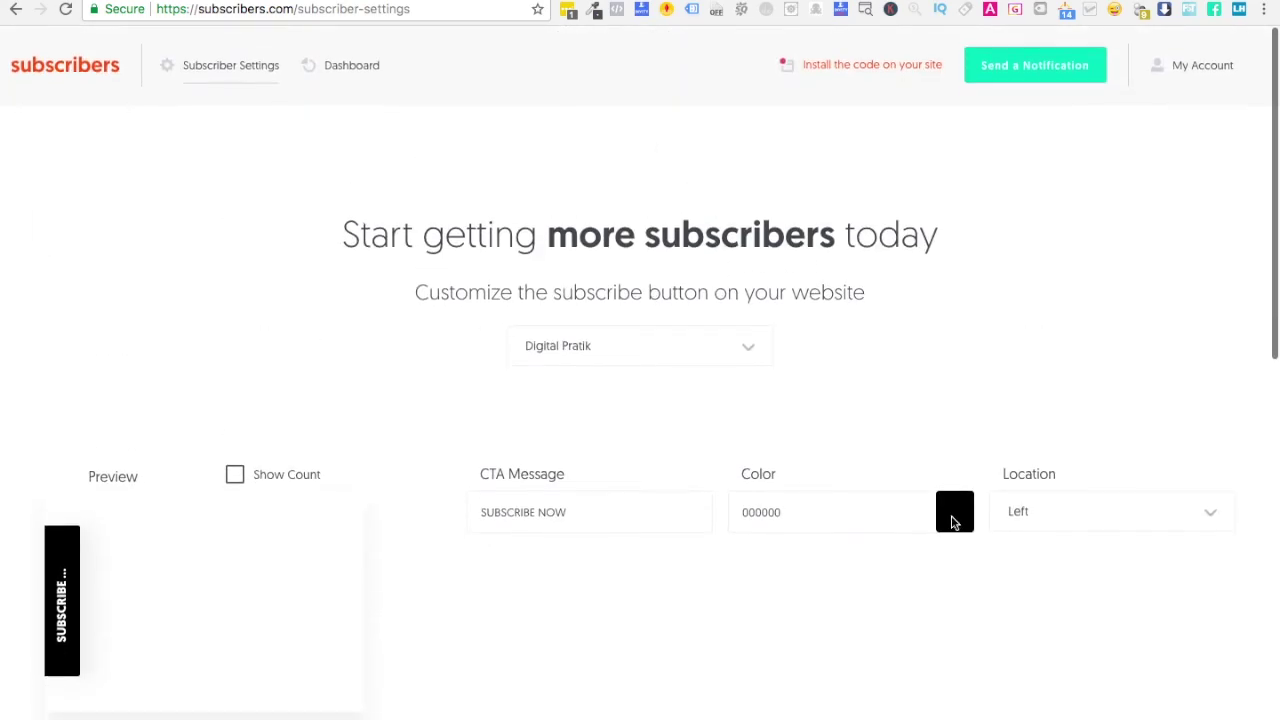
{"action": "double_click", "coordinate": [762, 512]}
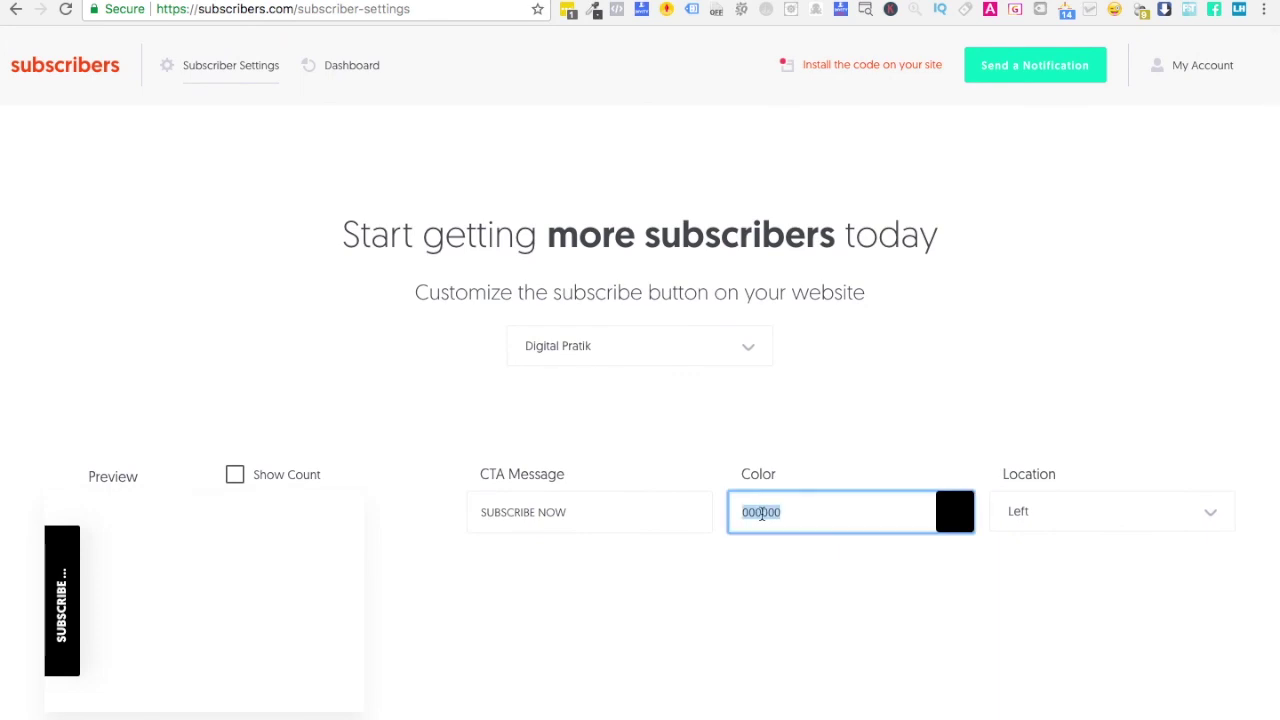
{"action": "left_click", "coordinate": [973, 508]}
{"action": "double_click", "coordinate": [785, 513]}
- Open Google in a new tab and search for 'google blue color hex'
{"action": "key", "text": "super+t"}
{"action": "type", "text": "google.com/adsense"}
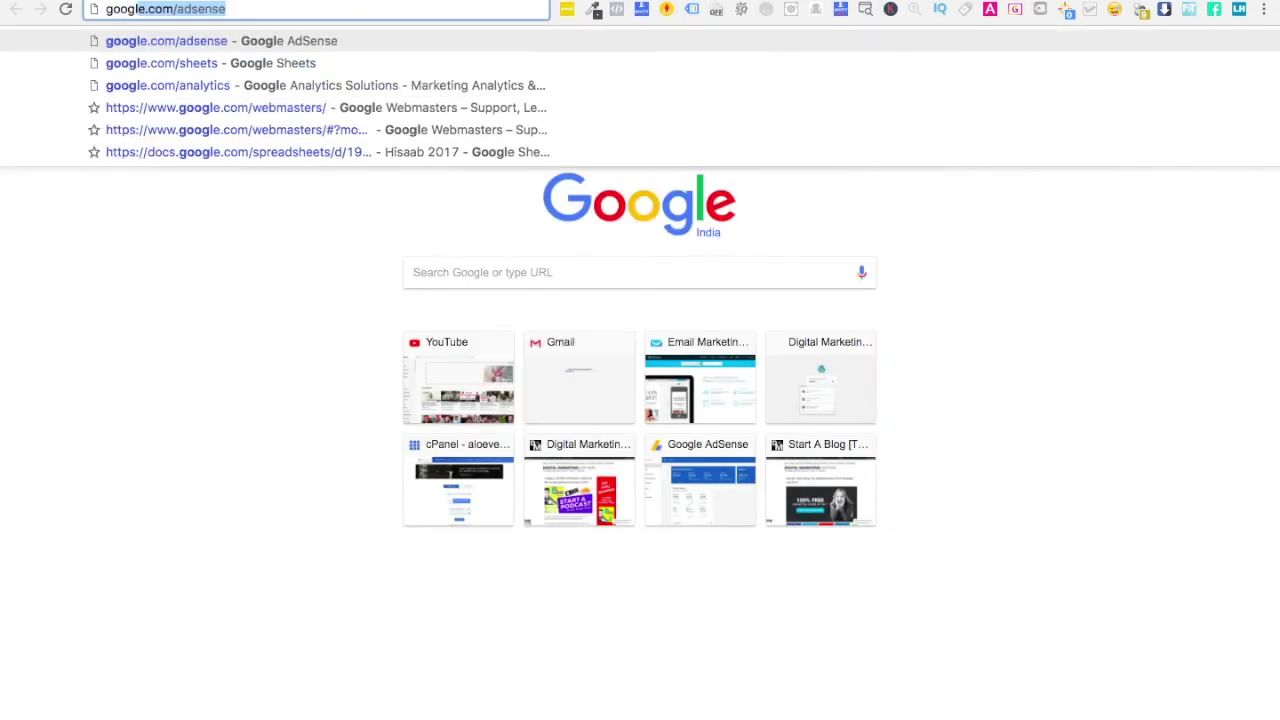
{"action": "key", "text": "Return"}
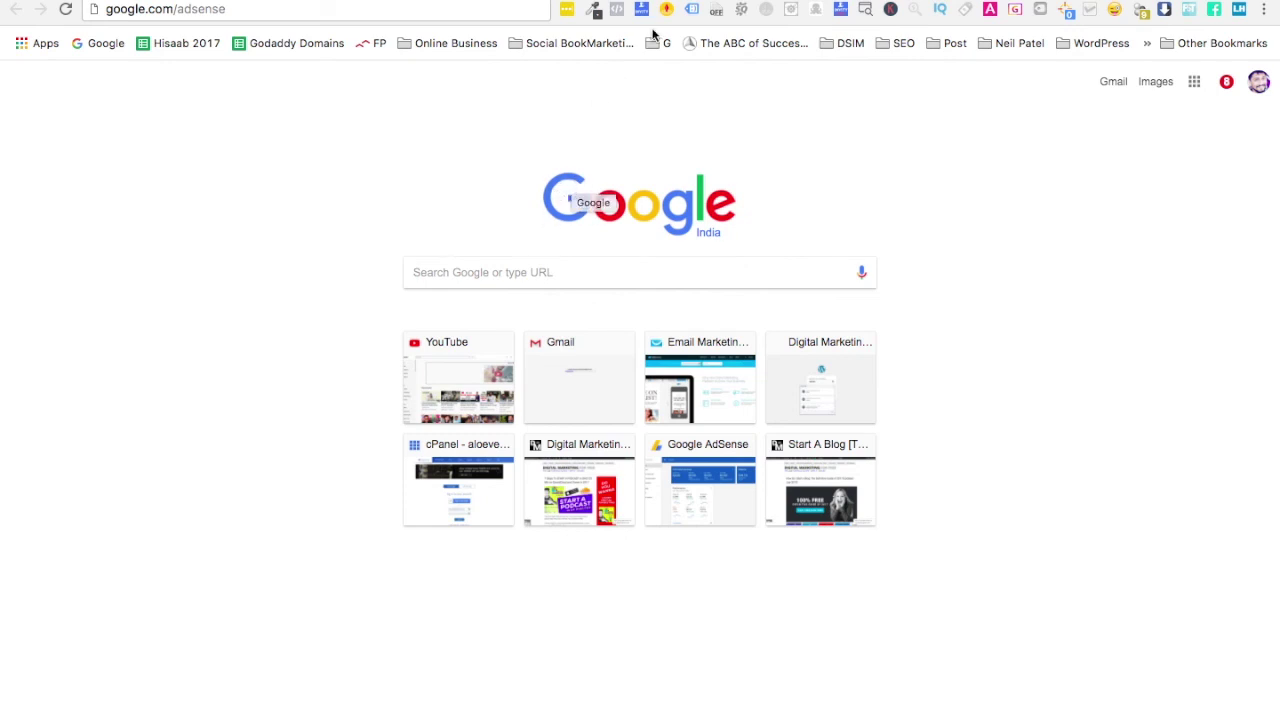
{"action": "left_click", "coordinate": [594, 10]}
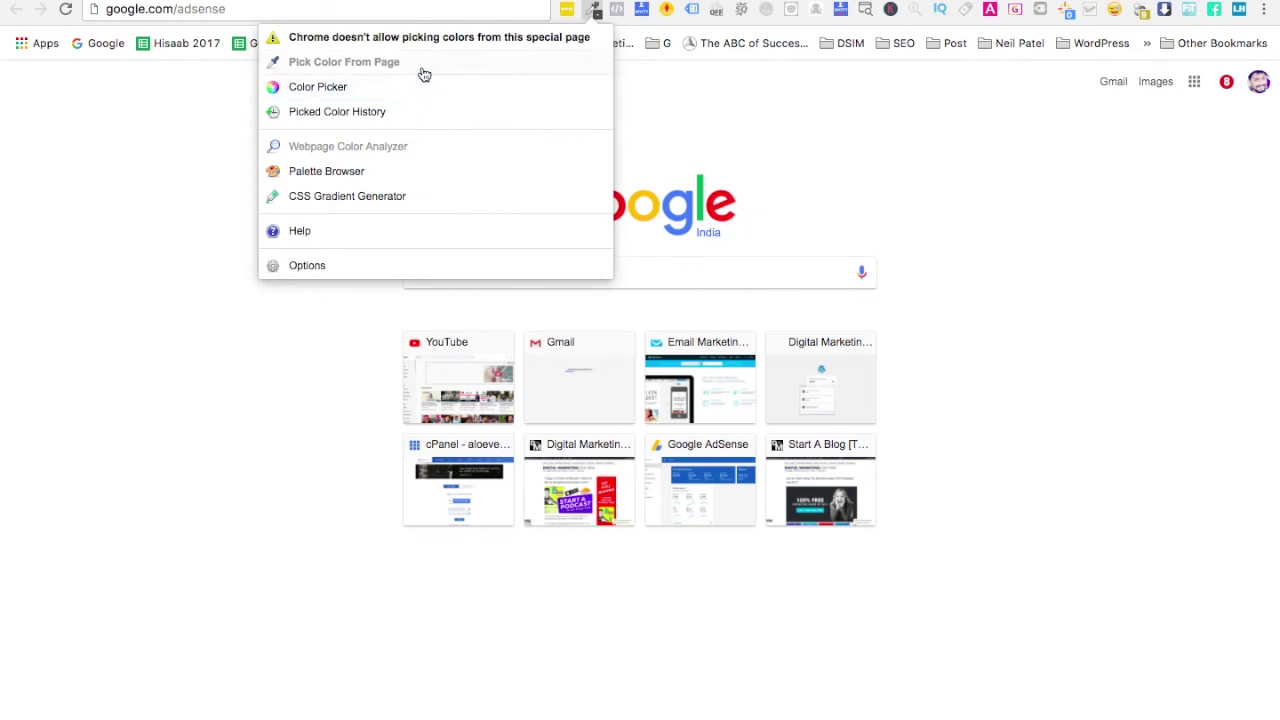
{"action": "left_click", "coordinate": [1007, 122]}
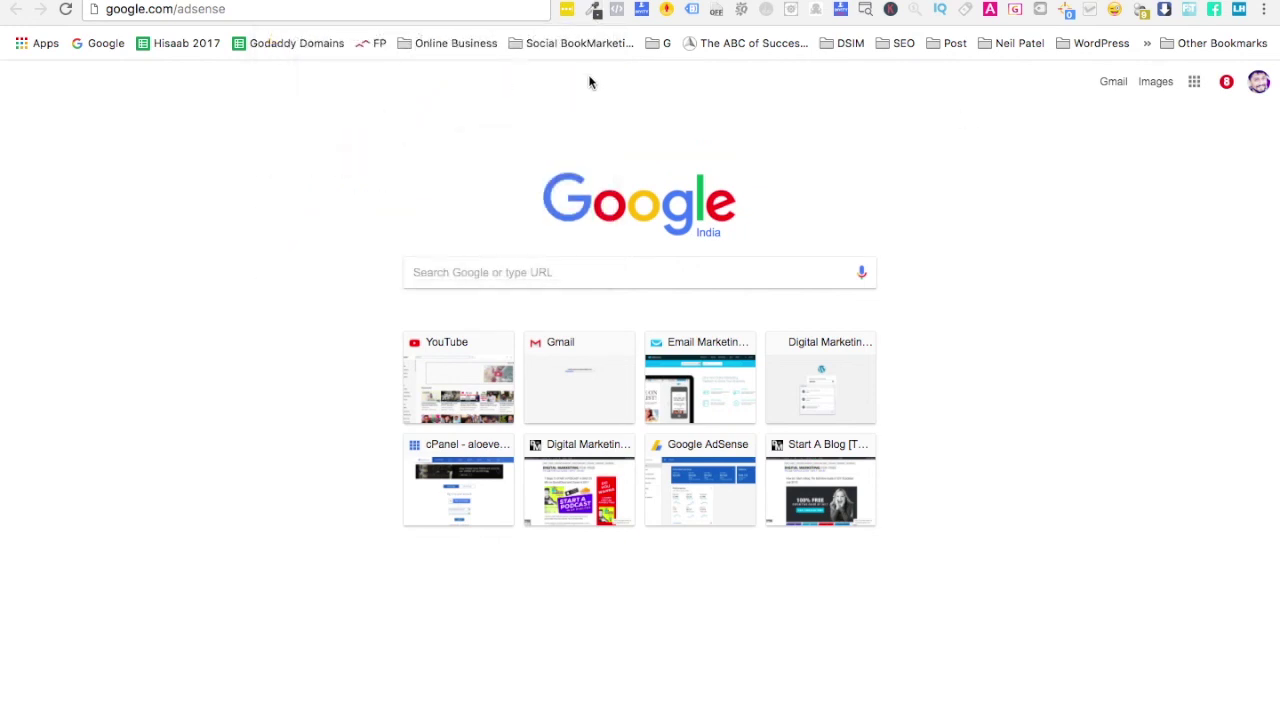
{"action": "left_click", "coordinate": [522, 276]}
{"action": "type", "text": "google "}
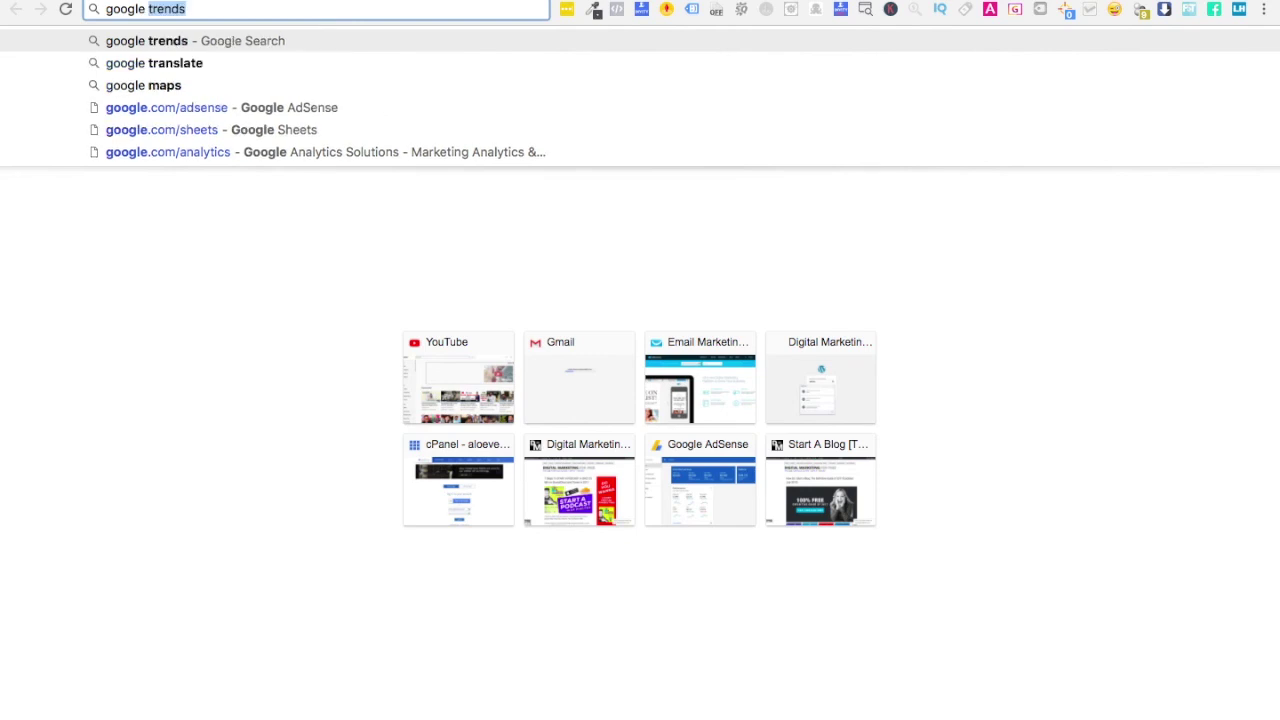
{"action": "type", "text": "blue color hex"}
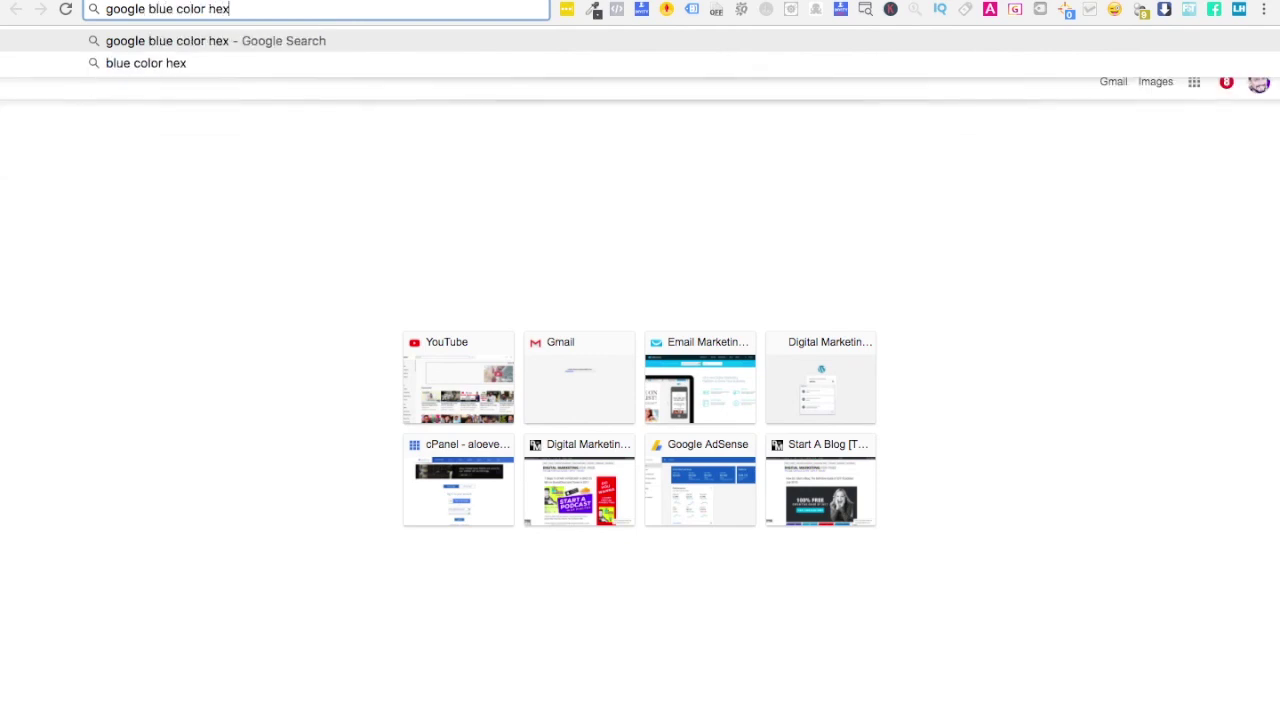
{"action": "key", "text": "Return"}
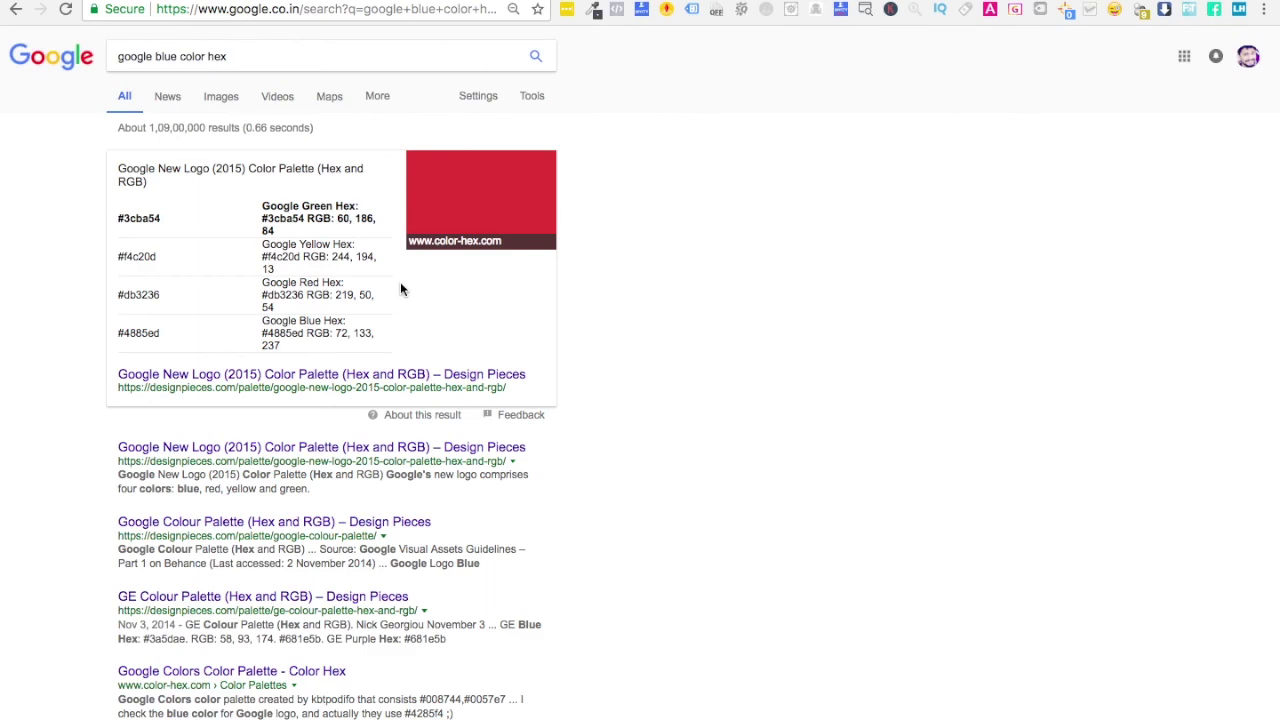
- Sample a colour with ColorZilla, copy Google Blue's hex 4885ed, and return to Subscribers
{"action": "left_click", "coordinate": [592, 14]}
{"action": "left_click", "coordinate": [567, 37]}
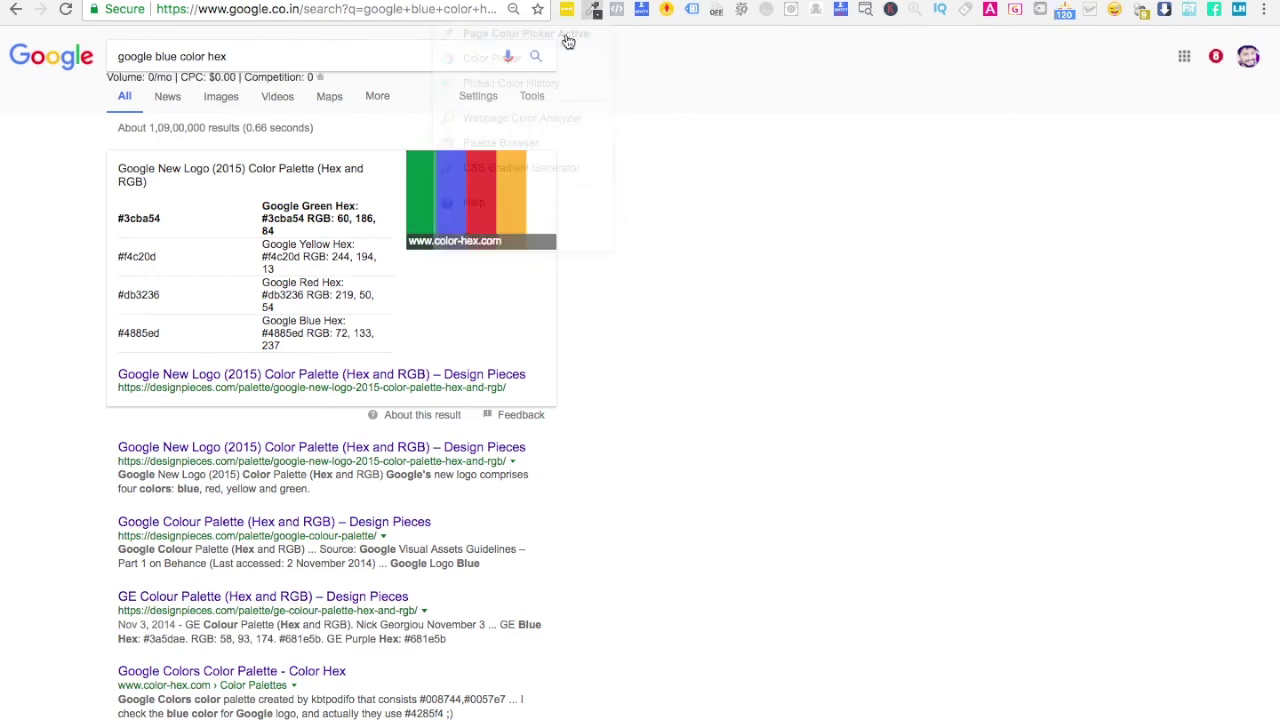
{"action": "left_click", "coordinate": [454, 218]}
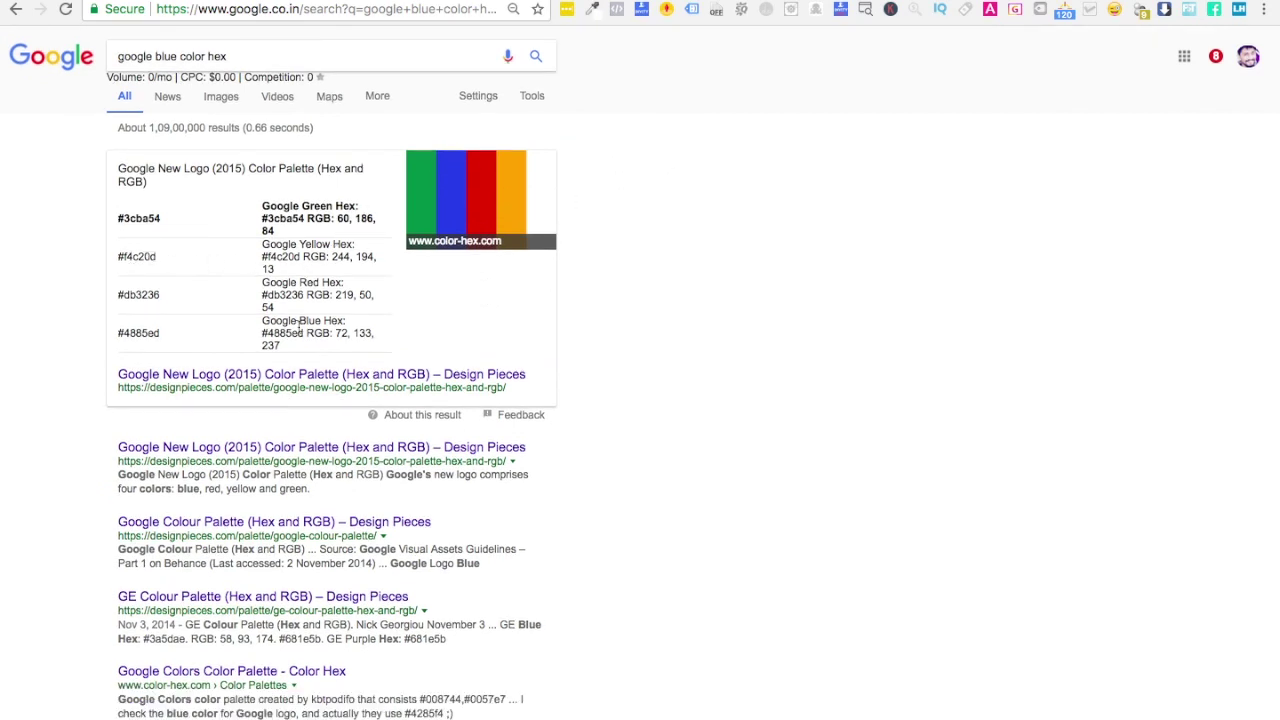
{"action": "double_click", "coordinate": [144, 333]}
{"action": "key", "text": "super+c"}
{"action": "key", "text": "ctrl+Tab"}
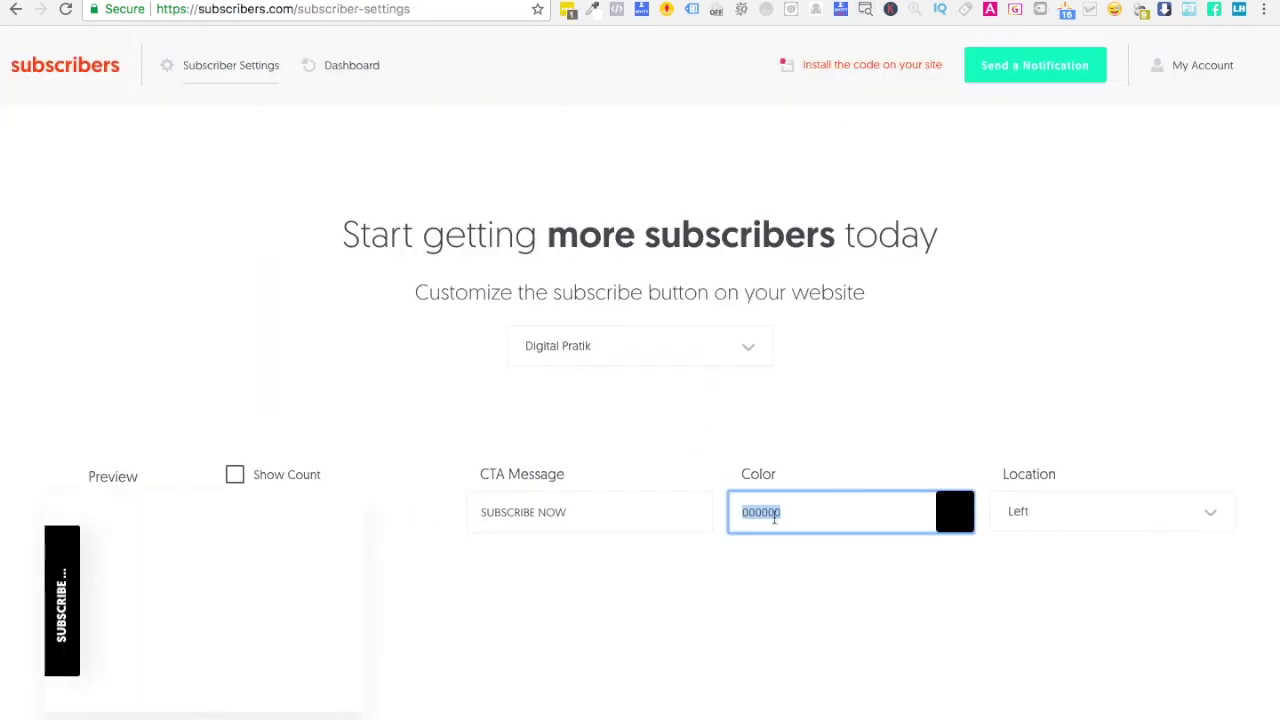
- Set the subscribe button colour to 4885ed
{"action": "key", "text": "super+v"}
{"action": "left_click", "coordinate": [843, 600]}
{"action": "scroll", "coordinate": [636, 596], "scroll_direction": "down", "scroll_amount": 2}
{"action": "scroll", "coordinate": [636, 596], "scroll_direction": "down", "scroll_amount": 5}
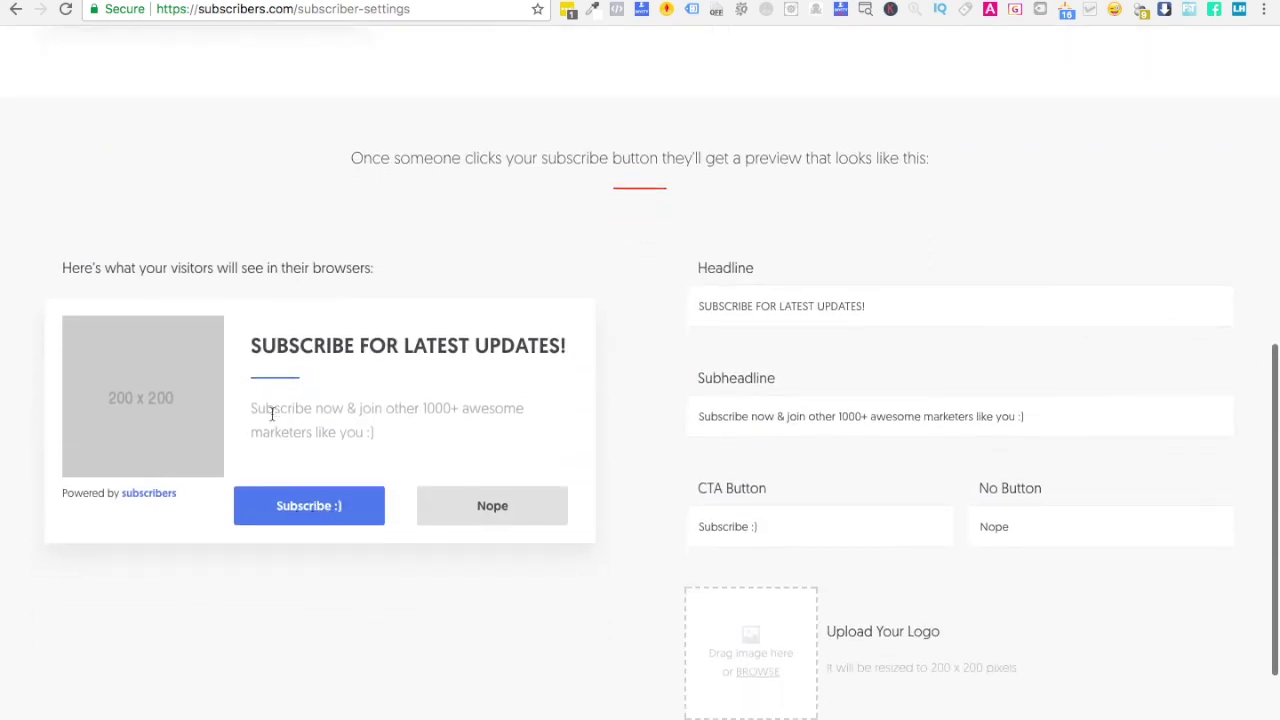
{"action": "scroll", "coordinate": [823, 463], "scroll_direction": "down", "scroll_amount": 3}
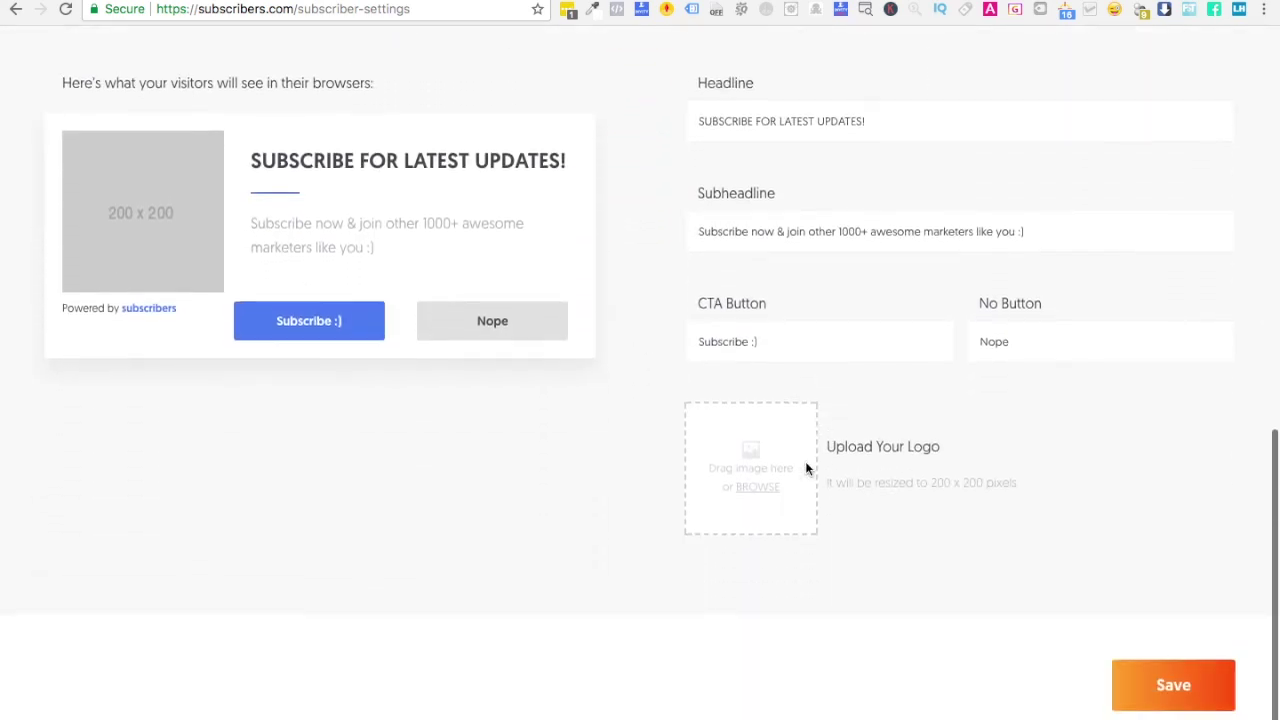
- Upload the profile photo from Desktop as the popup logo, save, and reload digitalpratik.com
{"action": "left_click", "coordinate": [731, 490]}
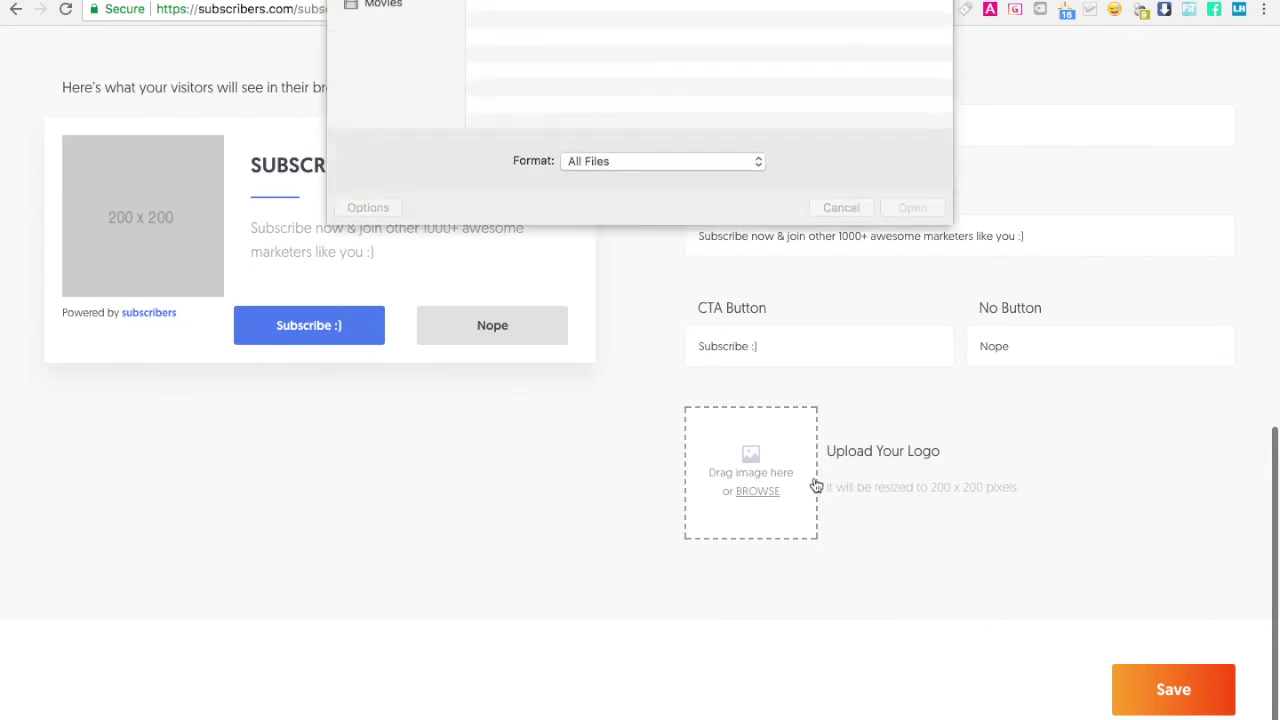
{"action": "scroll", "coordinate": [572, 160], "scroll_direction": "down", "scroll_amount": 5}
{"action": "left_click", "coordinate": [392, 121]}
{"action": "scroll", "coordinate": [629, 186], "scroll_direction": "down", "scroll_amount": 3}
{"action": "double_click", "coordinate": [549, 189]}
{"action": "scroll", "coordinate": [549, 152], "scroll_direction": "down", "scroll_amount": 10}
{"action": "scroll", "coordinate": [540, 140], "scroll_direction": "up", "scroll_amount": 5}
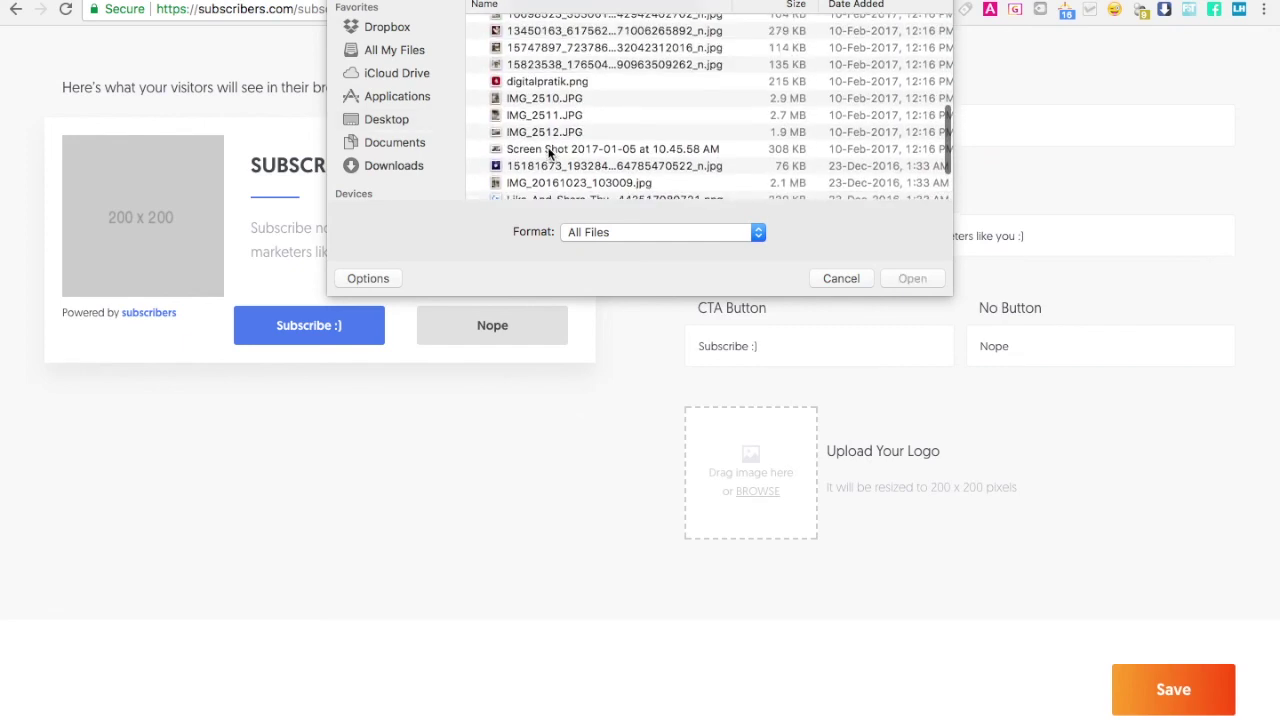
{"action": "double_click", "coordinate": [528, 57]}
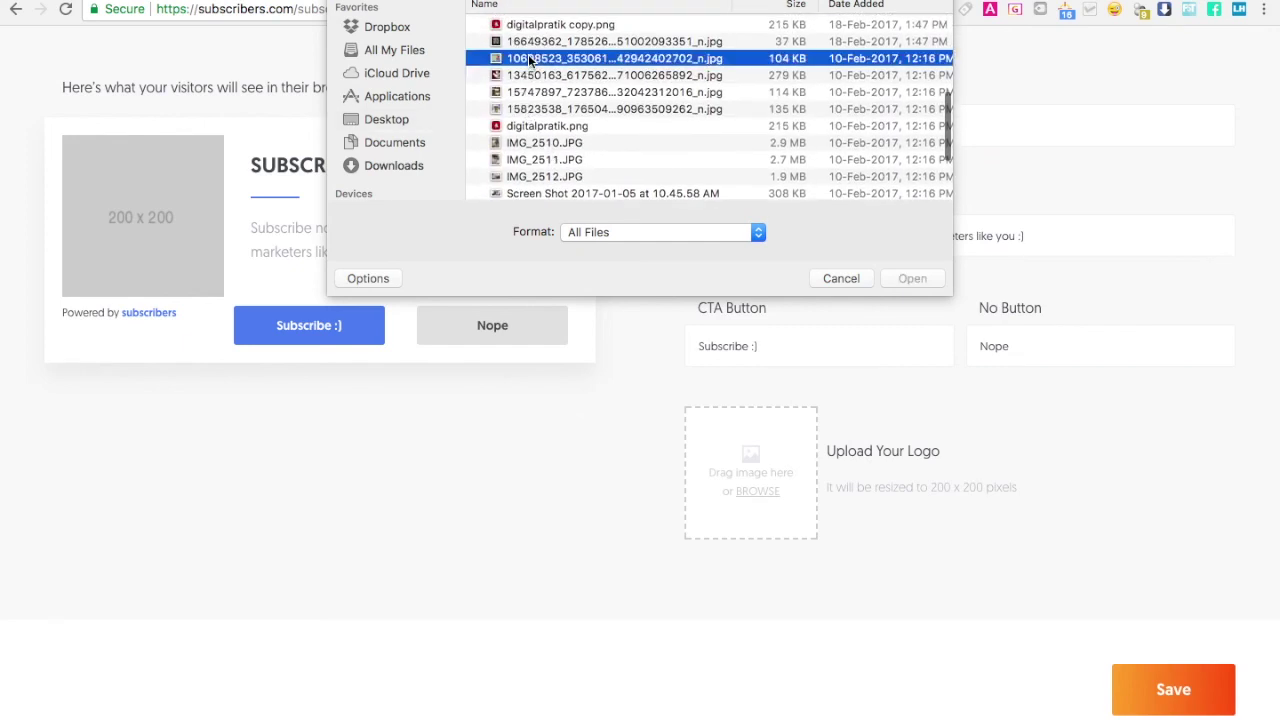
{"action": "left_click", "coordinate": [1171, 690]}
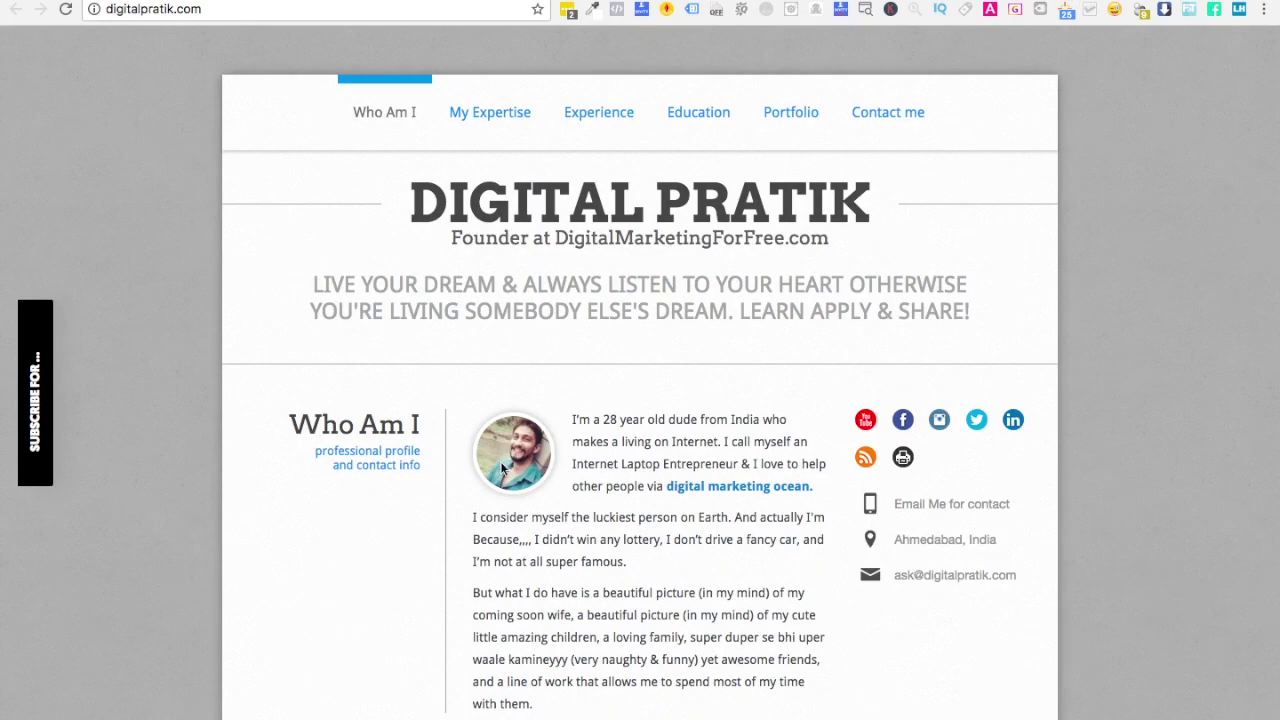
{"action": "key", "text": "super+r"}
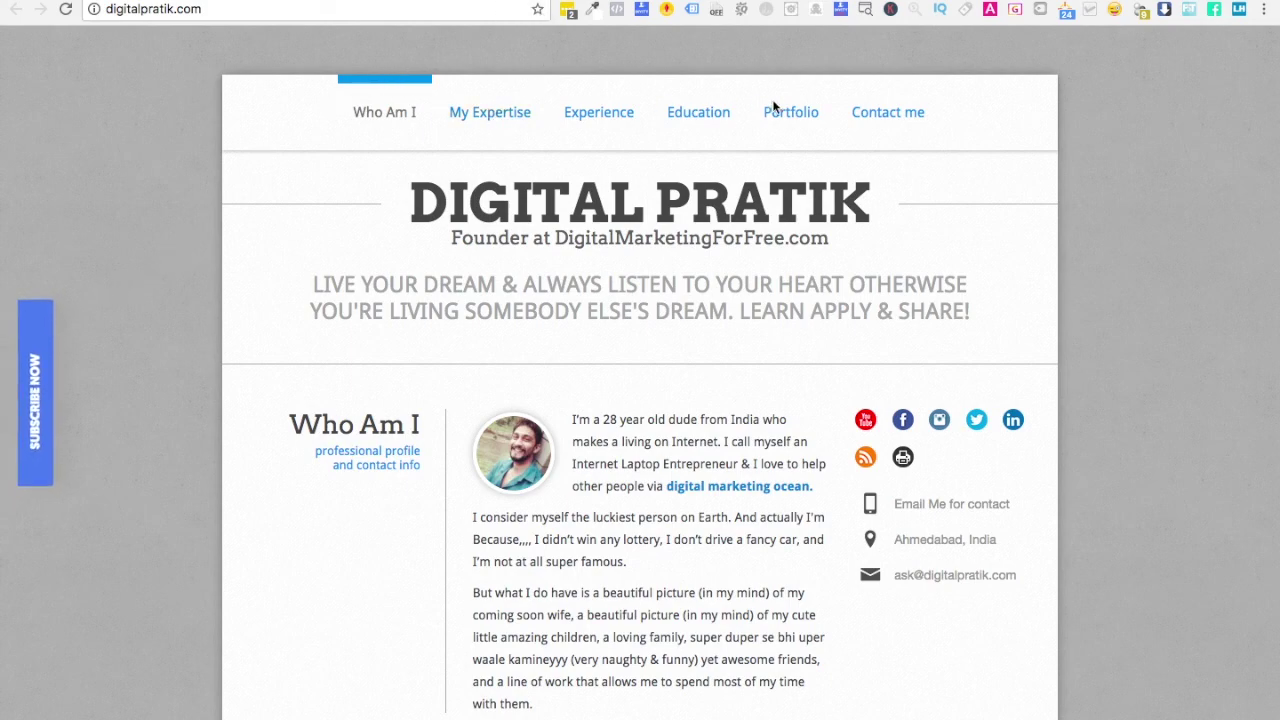
- Scroll digitalpratik.com down to the Experience section and open the SUBSCRIBE NOW popup
{"action": "scroll", "coordinate": [337, 427], "scroll_direction": "down", "scroll_amount": 10}
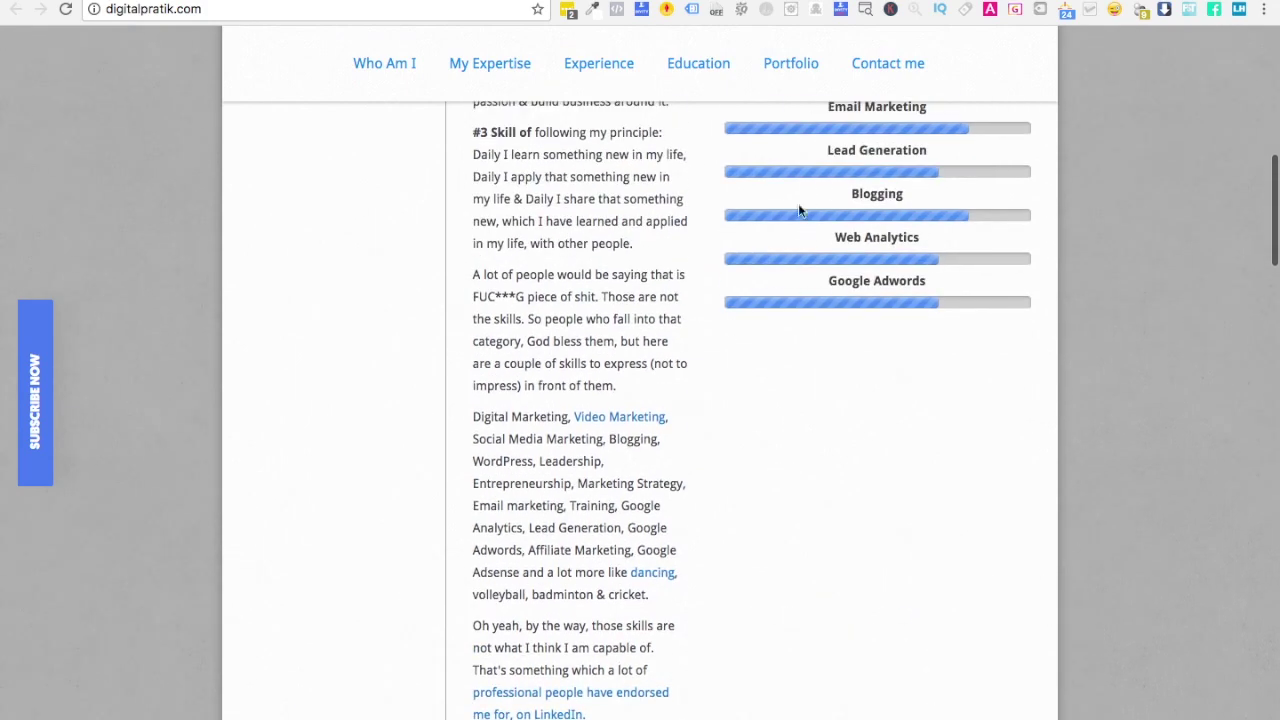
{"action": "scroll", "coordinate": [777, 369], "scroll_direction": "down", "scroll_amount": 3}
{"action": "scroll", "coordinate": [520, 620], "scroll_direction": "down", "scroll_amount": 3}
{"action": "scroll", "coordinate": [529, 683], "scroll_direction": "down", "scroll_amount": 3}
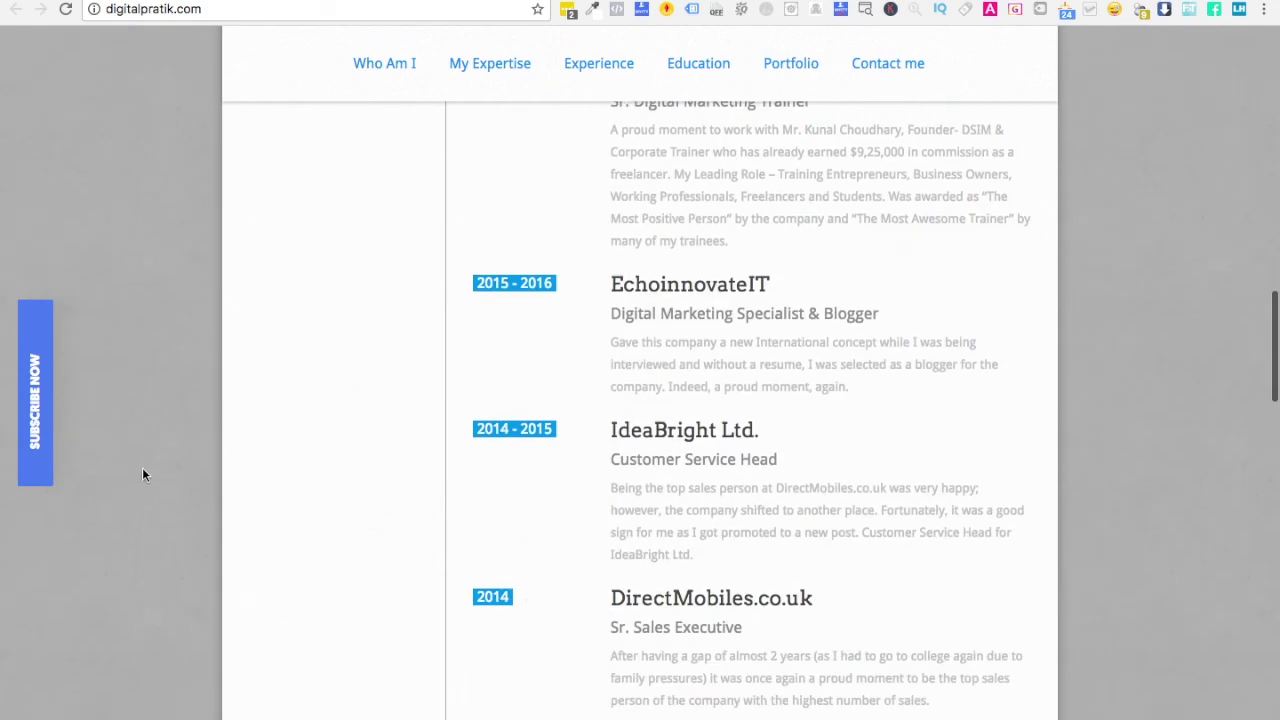
{"action": "left_click", "coordinate": [35, 405]}
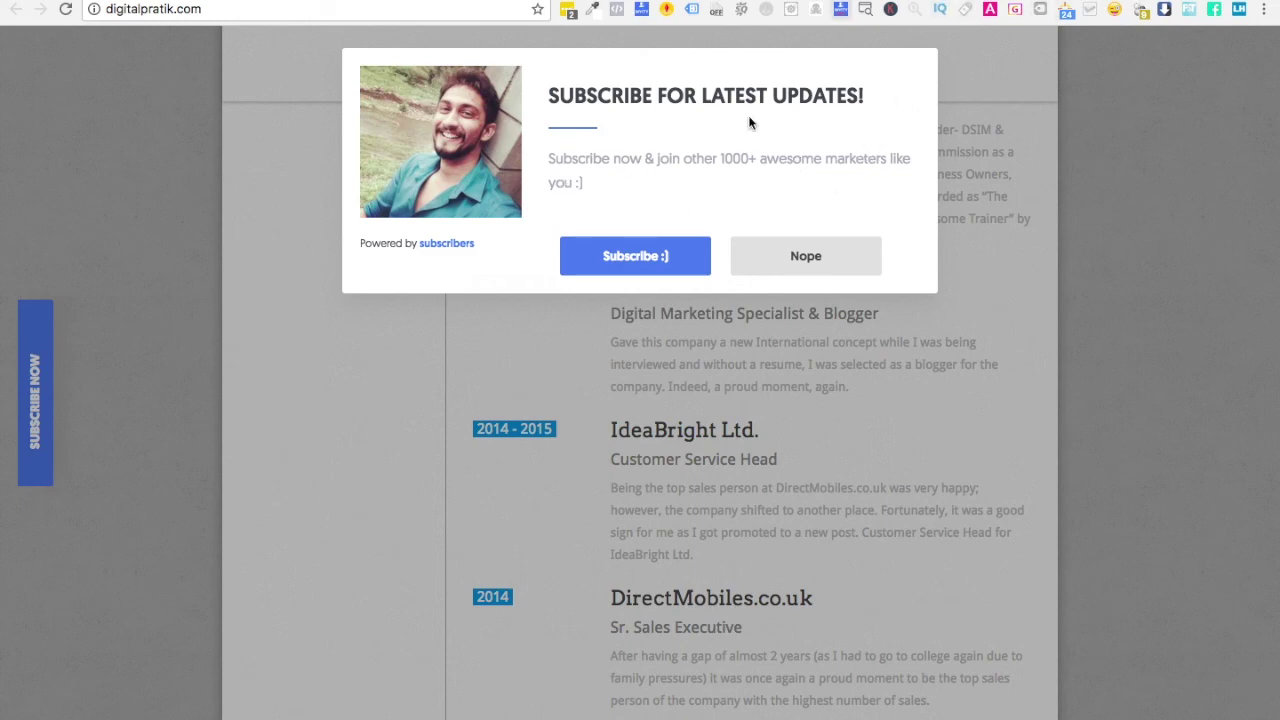
- Subscribe with the 'Subscribe :)' button, allow Digital Pratik's notifications, and go back to the dashboard
{"action": "left_click", "coordinate": [635, 258]}
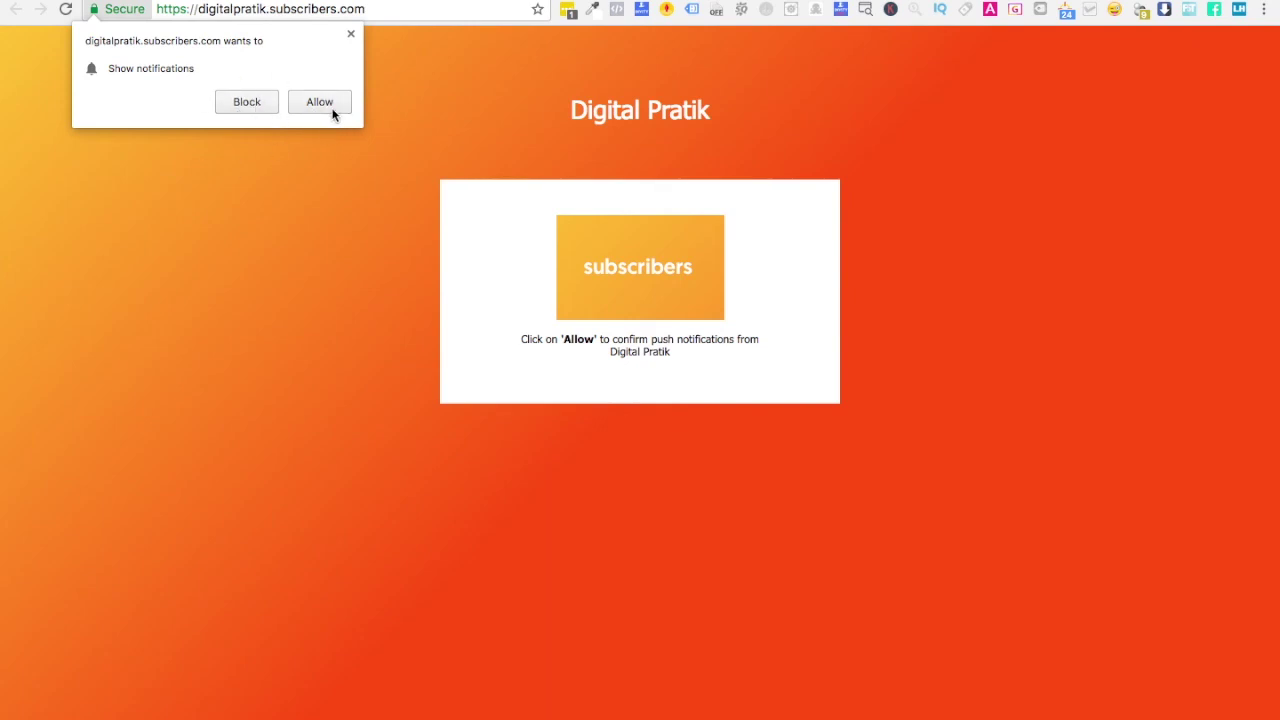
{"action": "left_click", "coordinate": [320, 104]}
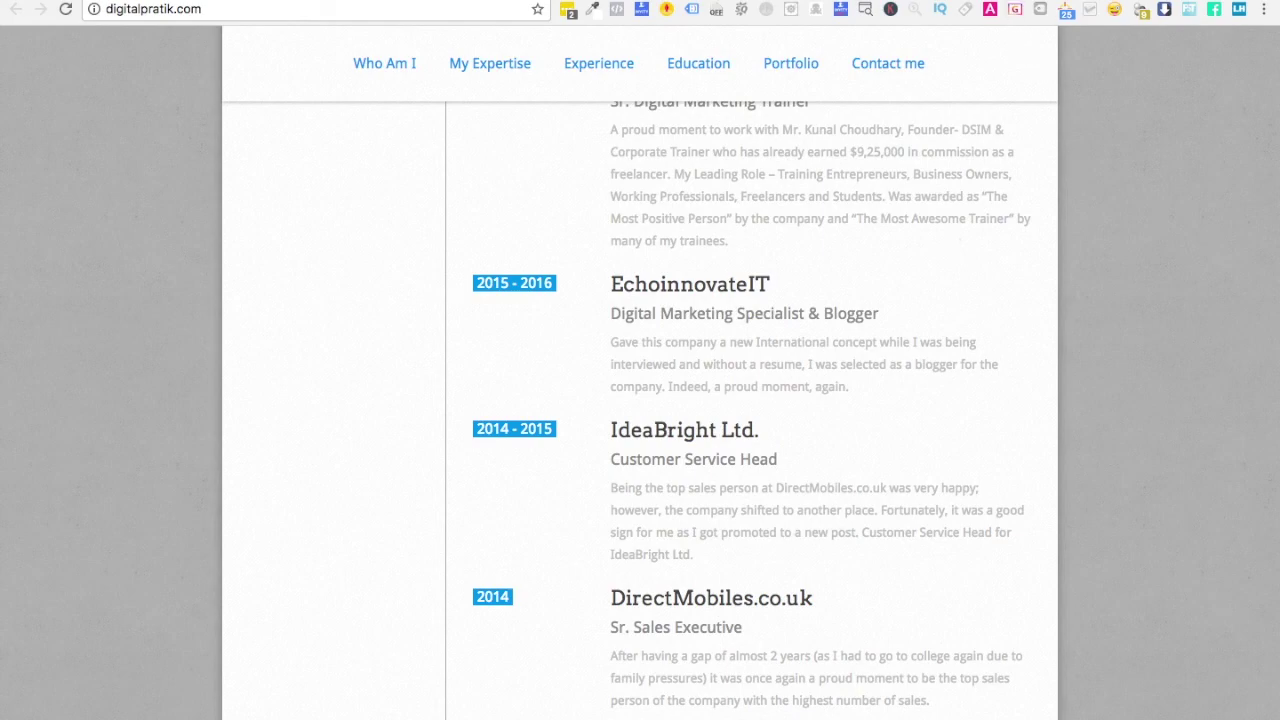
{"action": "key", "text": "ctrl+Tab"}
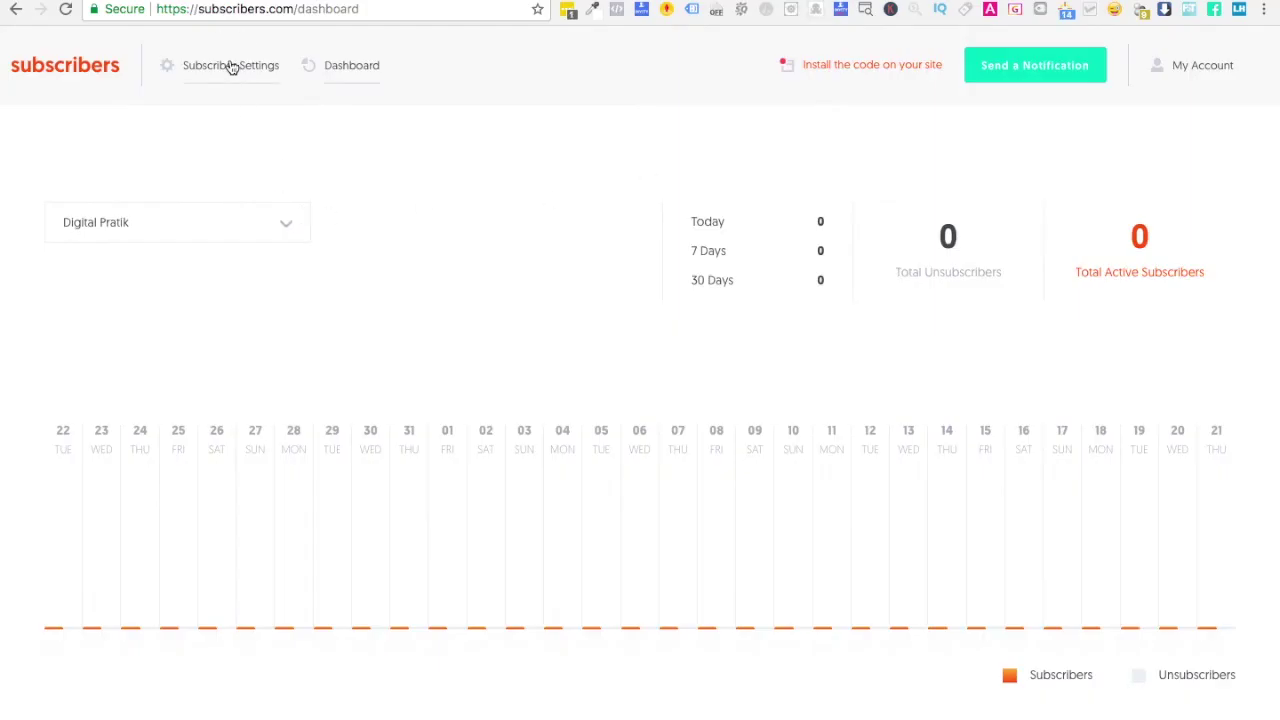
- Reload the dashboard via Subscriber Settings and confirm 1 total active subscriber
{"action": "left_click", "coordinate": [229, 64]}
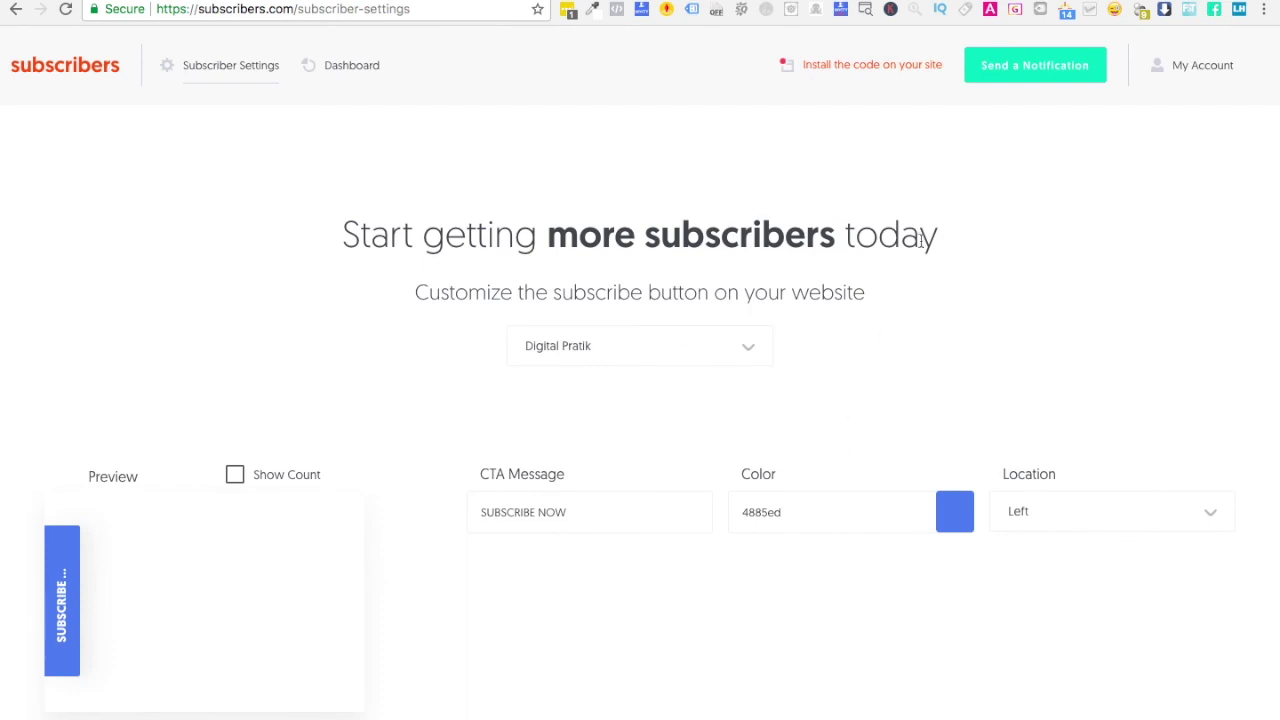
{"action": "left_click", "coordinate": [341, 75]}
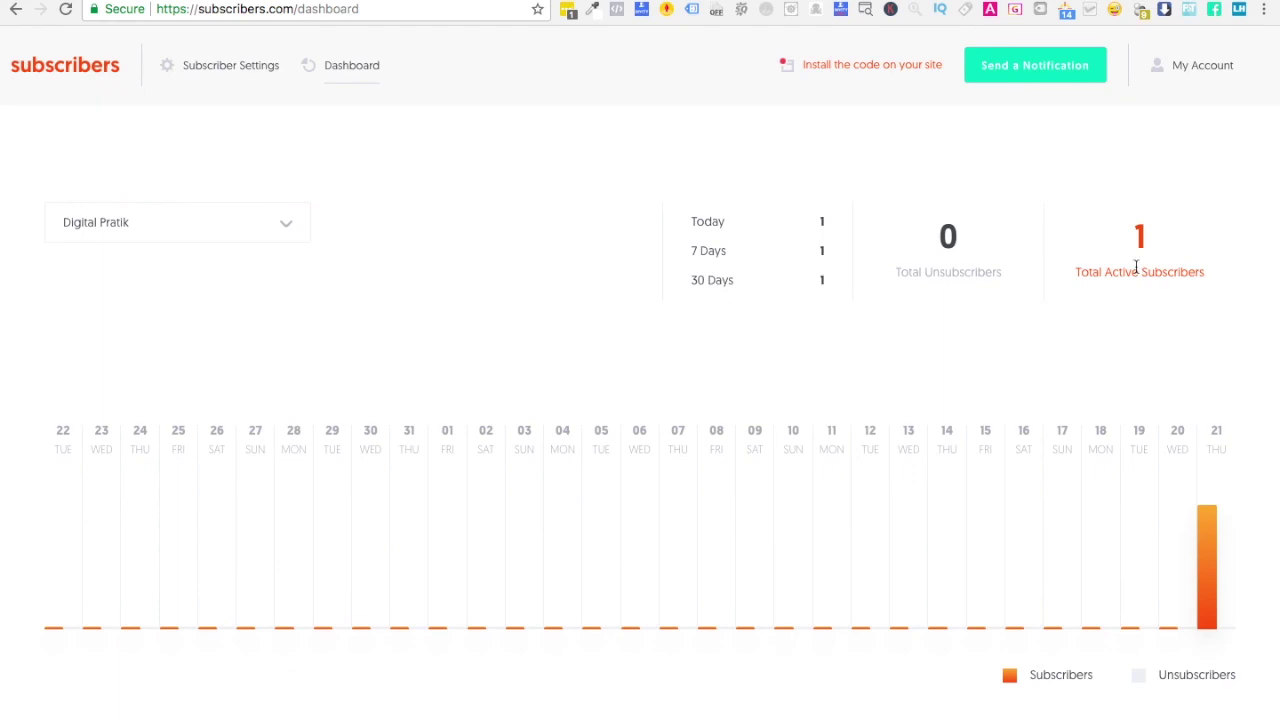
{"action": "scroll", "coordinate": [1135, 268], "scroll_direction": "down", "scroll_amount": 3}
{"action": "scroll", "coordinate": [1134, 271], "scroll_direction": "up", "scroll_amount": 3}
- Open the digitalmarketingforfree.com start-a-blog guide in a new tab
{"action": "key", "text": "ctrl+t"}
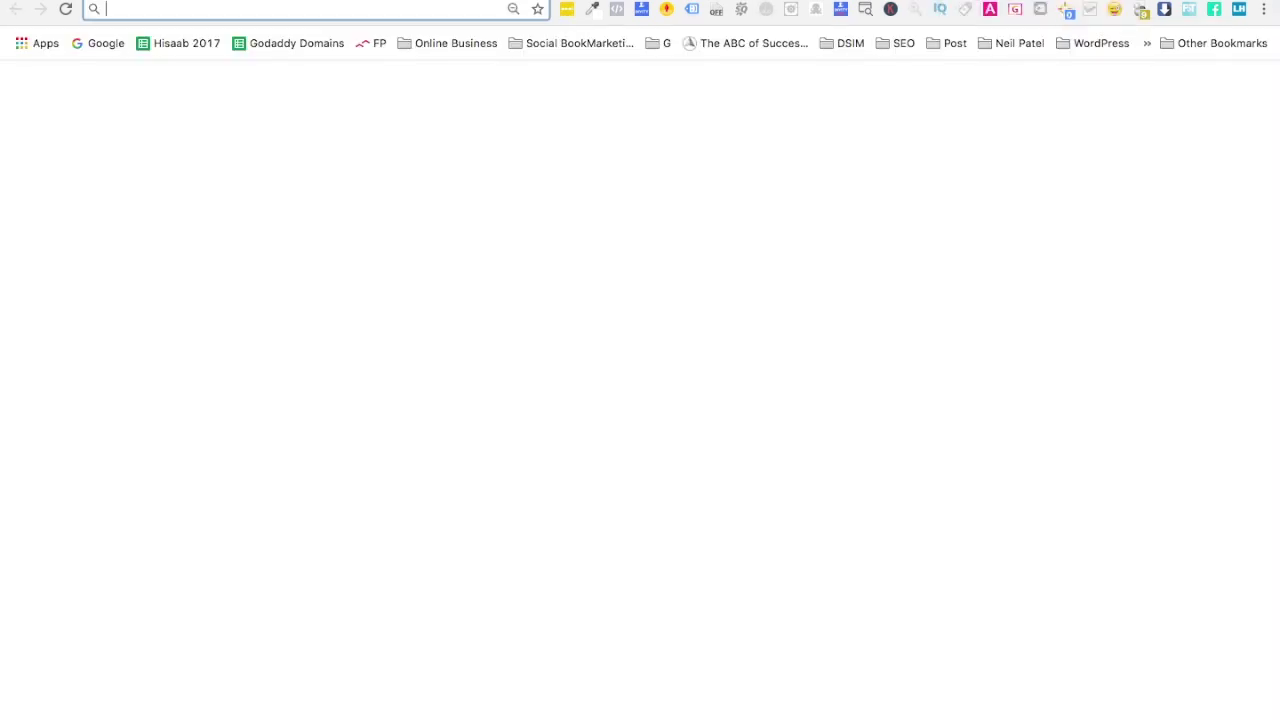
{"action": "type", "text": "digitalmarketingforfree.com/start-a-blog"}
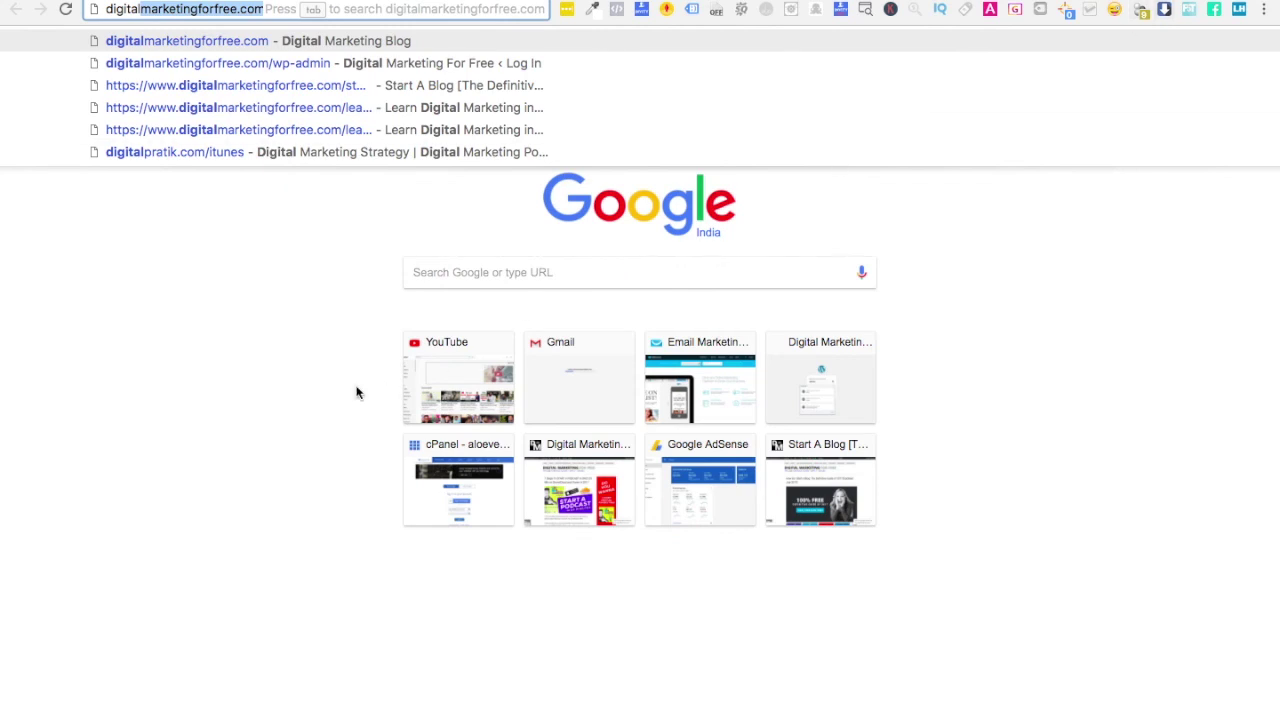
{"action": "key", "text": "Right"}
{"action": "type", "text": "/start"}
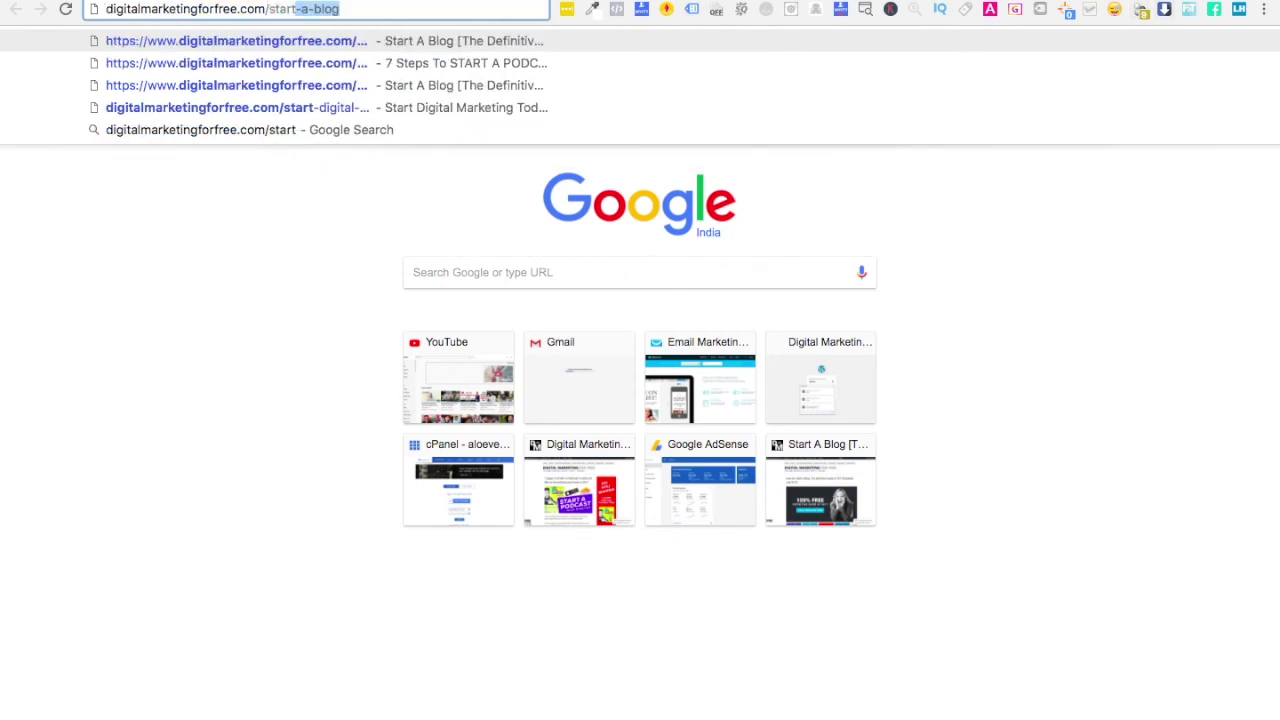
{"action": "key", "text": "Return"}
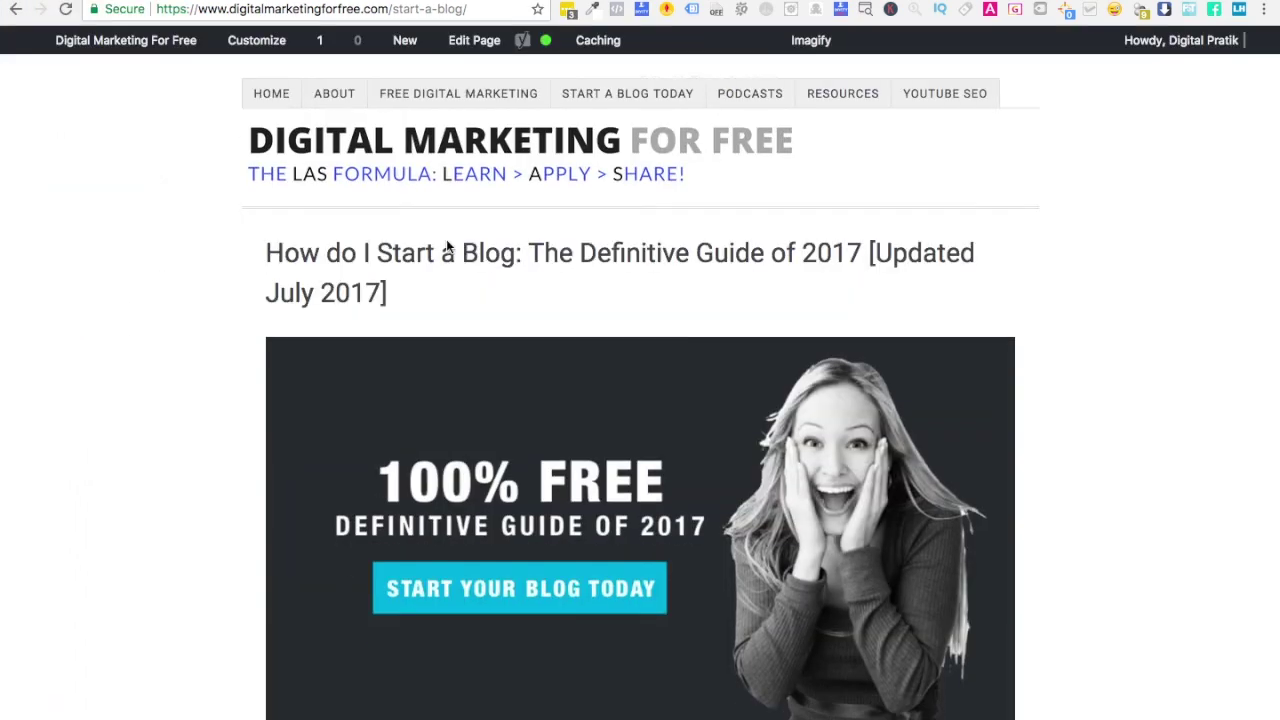
- Scroll through the guide article and select its page address for copying
{"action": "scroll", "coordinate": [632, 567], "scroll_direction": "down", "scroll_amount": 5}
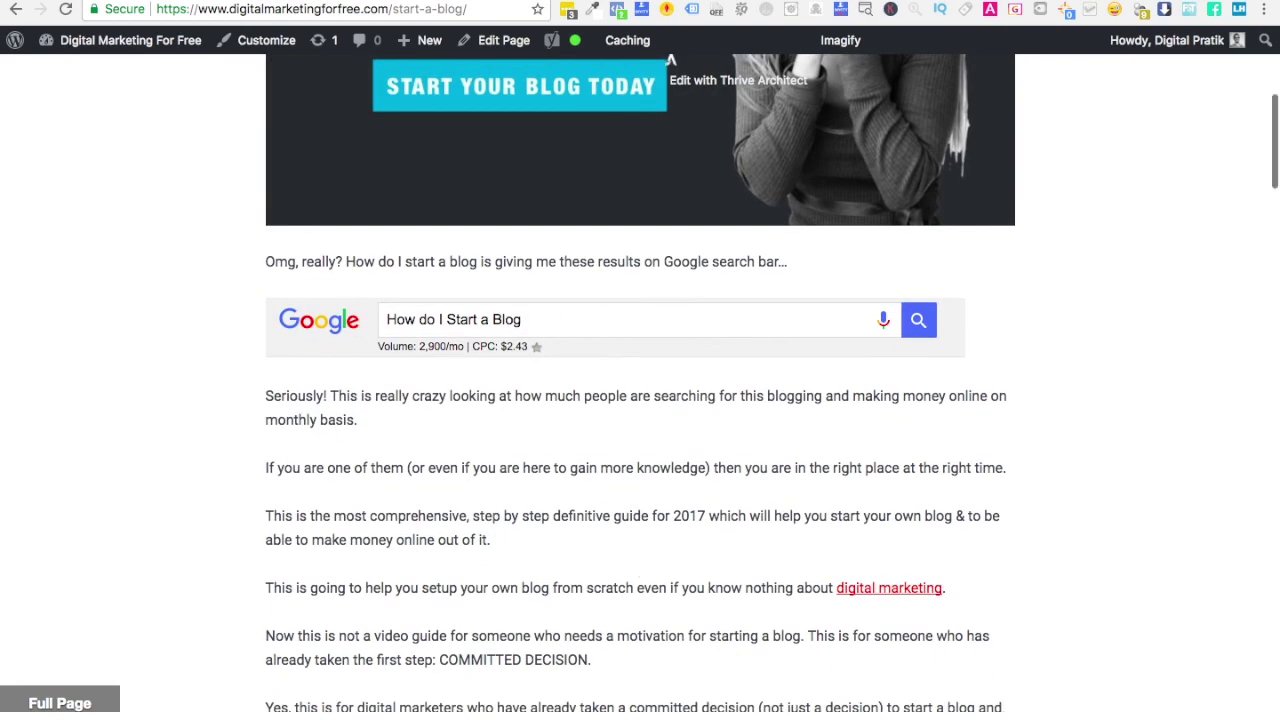
{"action": "scroll", "coordinate": [748, 543], "scroll_direction": "down", "scroll_amount": 10}
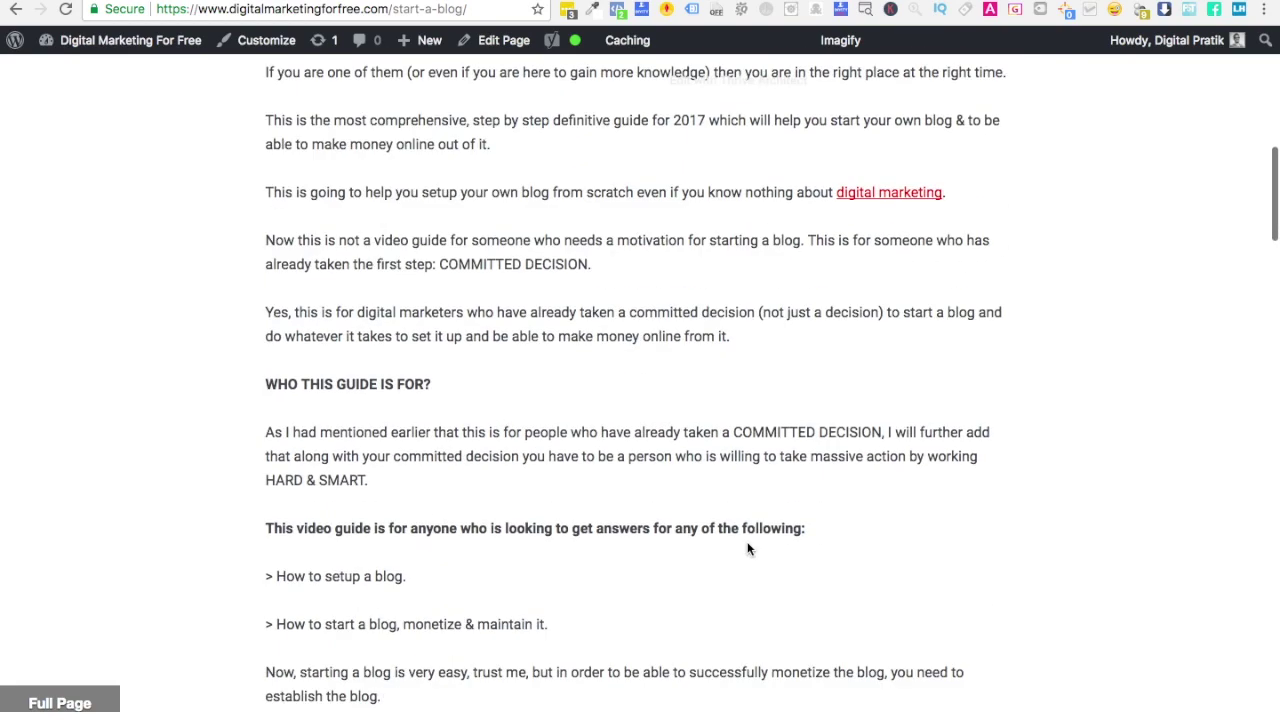
{"action": "scroll", "coordinate": [748, 543], "scroll_direction": "down", "scroll_amount": 12}
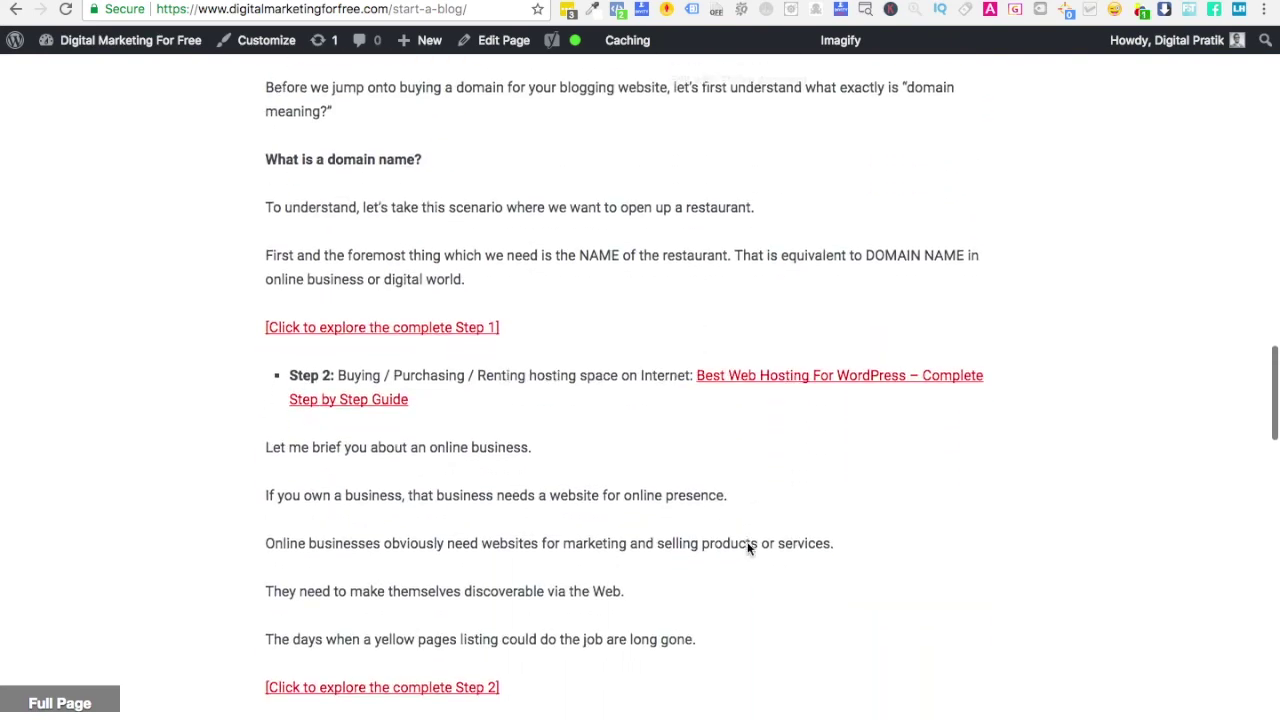
{"action": "scroll", "coordinate": [748, 548], "scroll_direction": "down", "scroll_amount": 7}
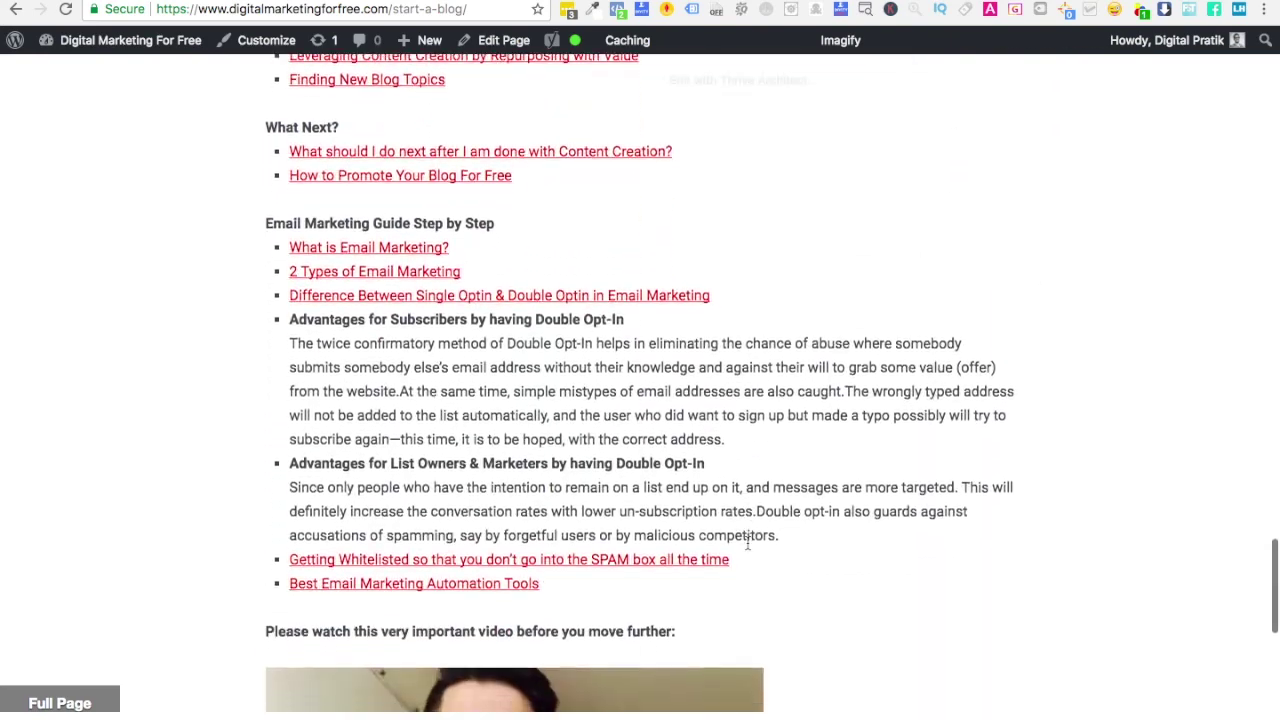
{"action": "scroll", "coordinate": [748, 543], "scroll_direction": "up", "scroll_amount": 20}
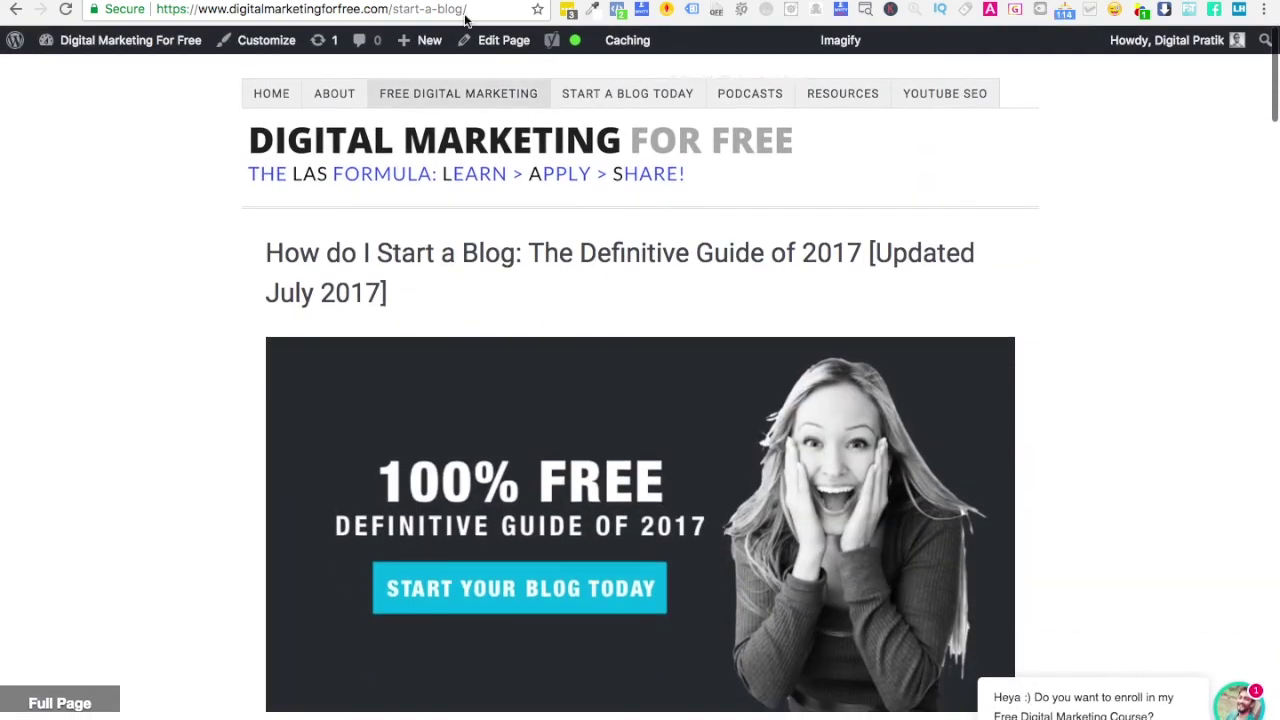
{"action": "left_click", "coordinate": [449, 10]}
{"action": "key", "text": "ctrl+c"}
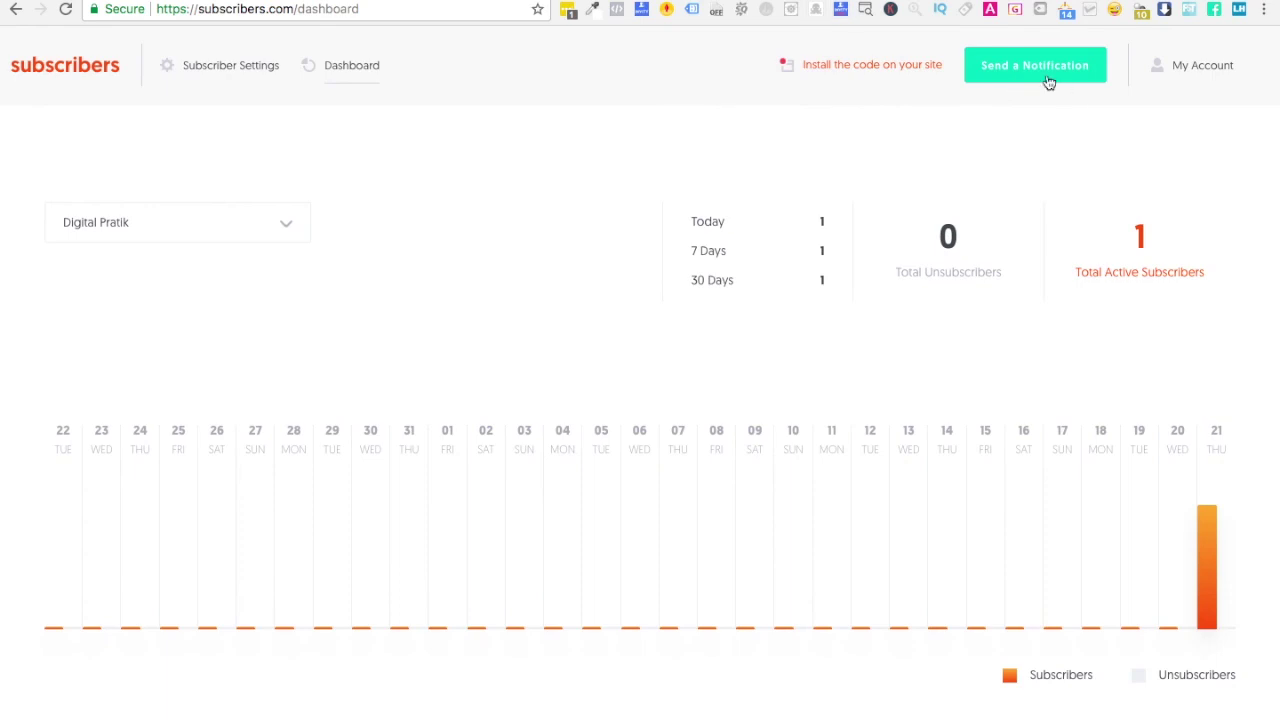
- Start a new notification titled 'Access Your Free Blogging Guide'
{"action": "left_click", "coordinate": [1026, 74]}
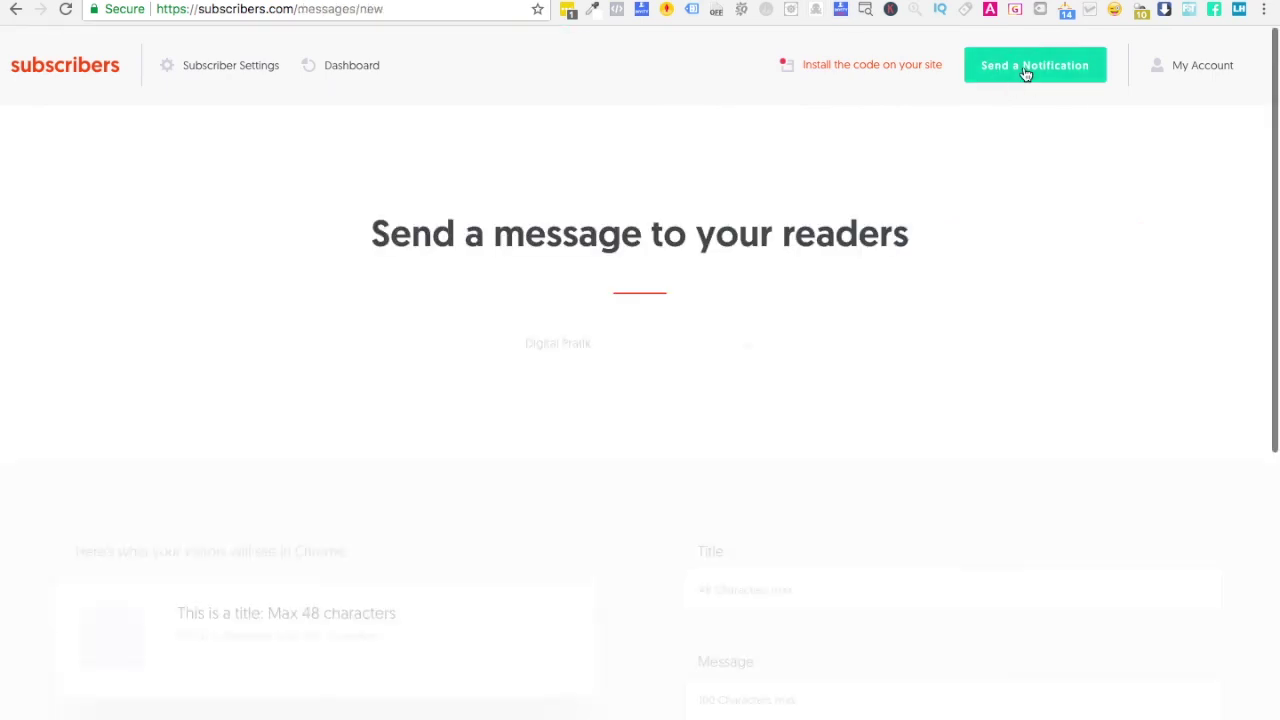
{"action": "scroll", "coordinate": [708, 492], "scroll_direction": "down", "scroll_amount": 1}
{"action": "left_click", "coordinate": [772, 474]}
{"action": "type", "text": "Access Your Free Blogging G"}
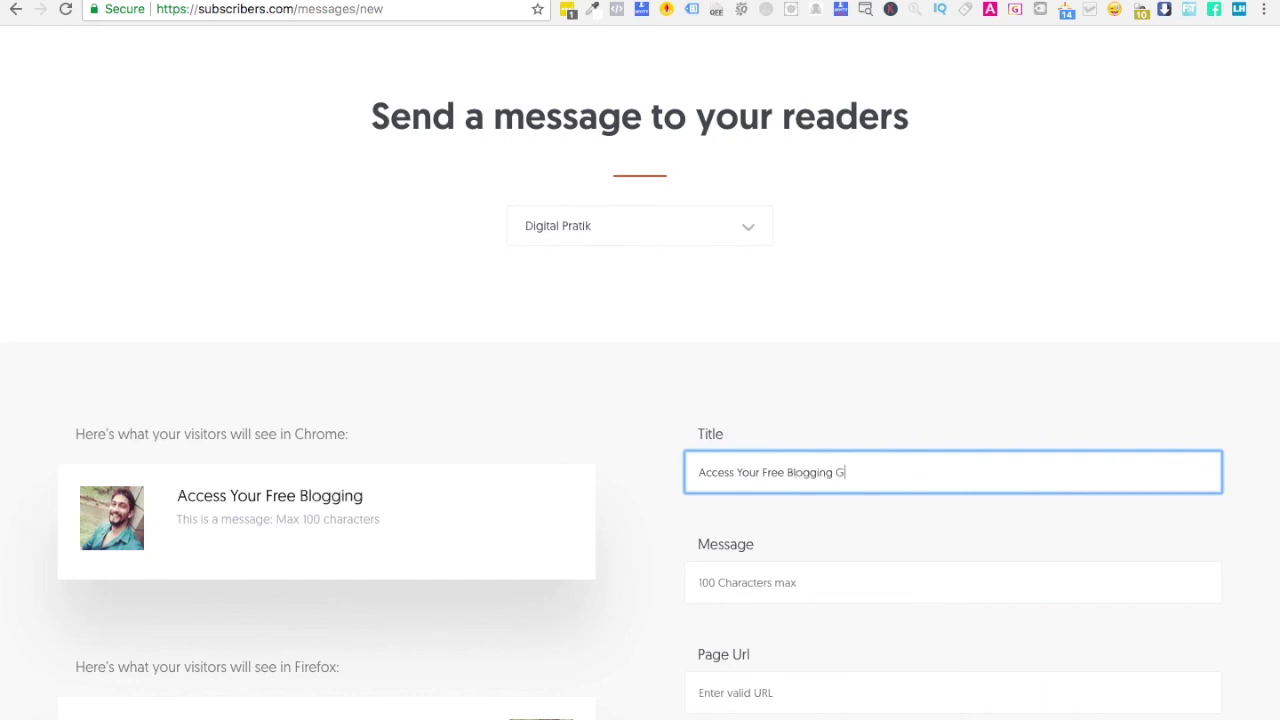
{"action": "type", "text": "uide"}
- Enter the message '100% Definitive Step by Step Video tutorial for you'
{"action": "left_click", "coordinate": [786, 572]}
{"action": "type", "text": "100% Free"}
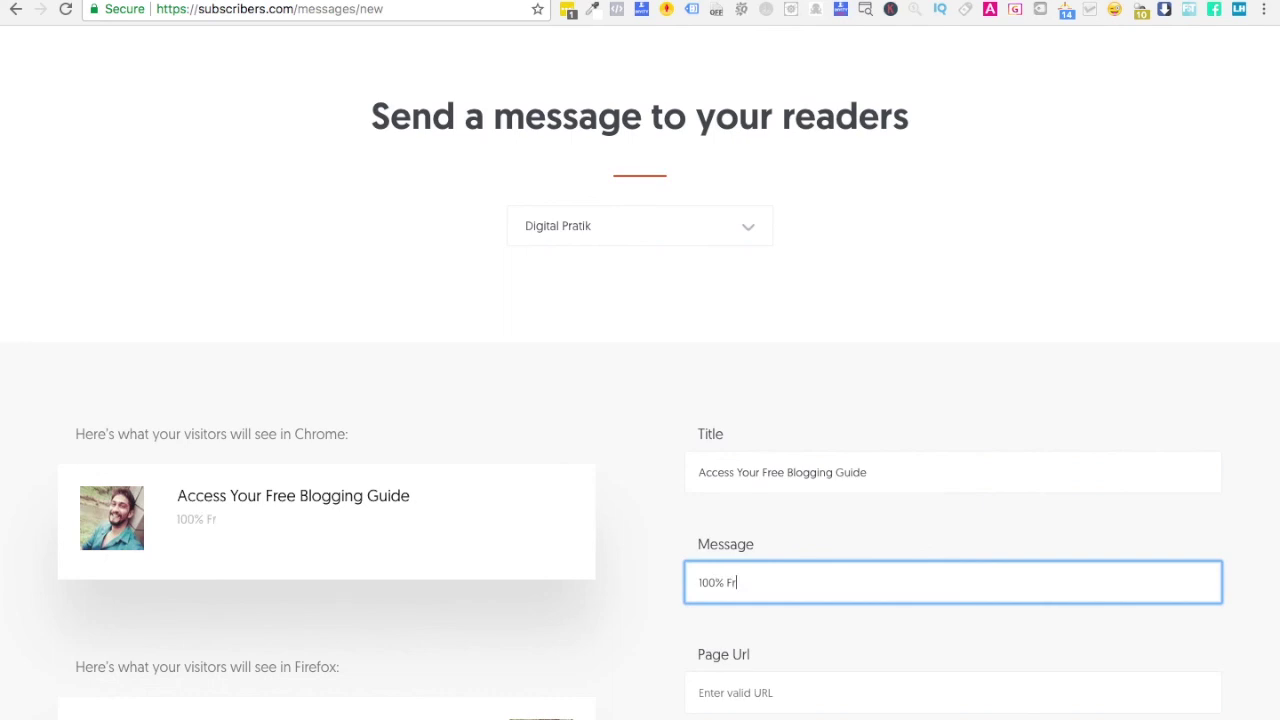
{"action": "key", "text": "BackSpace"}
{"action": "key", "text": "BackSpace"}
{"action": "key", "text": "BackSpace"}
{"action": "key", "text": "BackSpace"}
{"action": "type", "text": "Definitive Step by Step "}
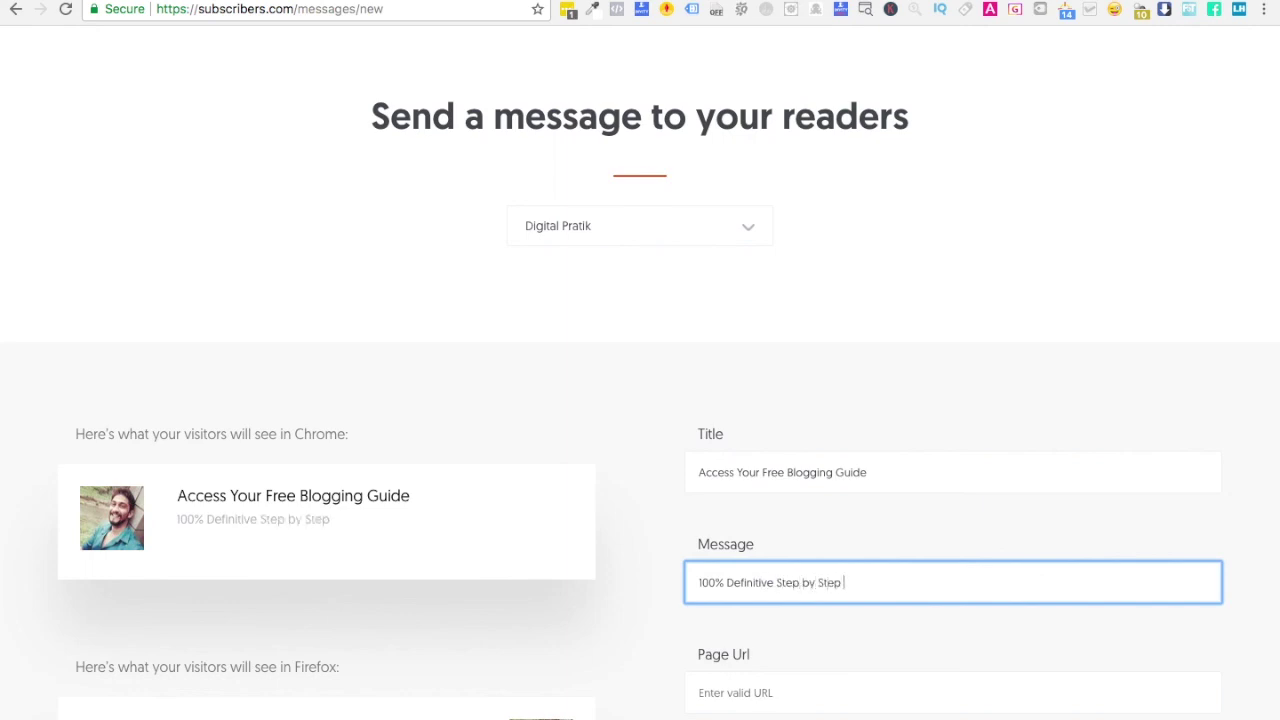
{"action": "type", "text": "Video tutorial for you"}
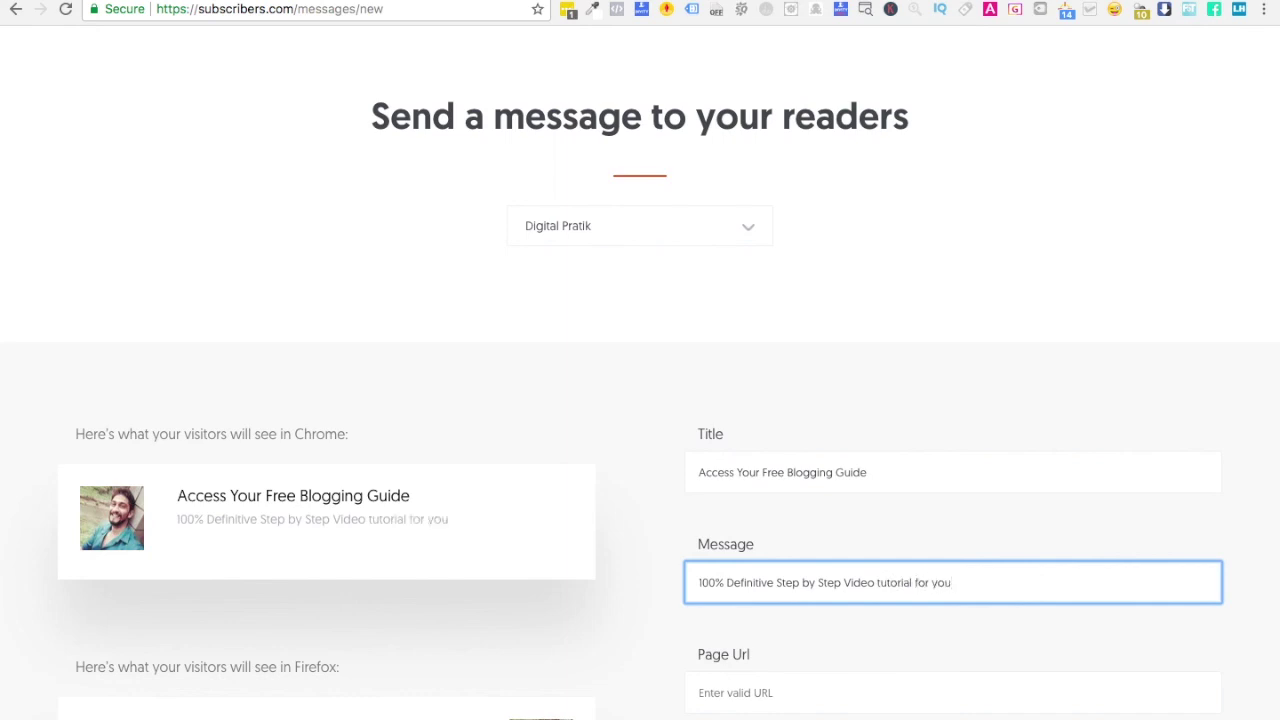
- Paste the start-a-blog guide URL into Page Url, leaving the logo unset
{"action": "scroll", "coordinate": [890, 598], "scroll_direction": "down", "scroll_amount": 3}
{"action": "left_click", "coordinate": [777, 540]}
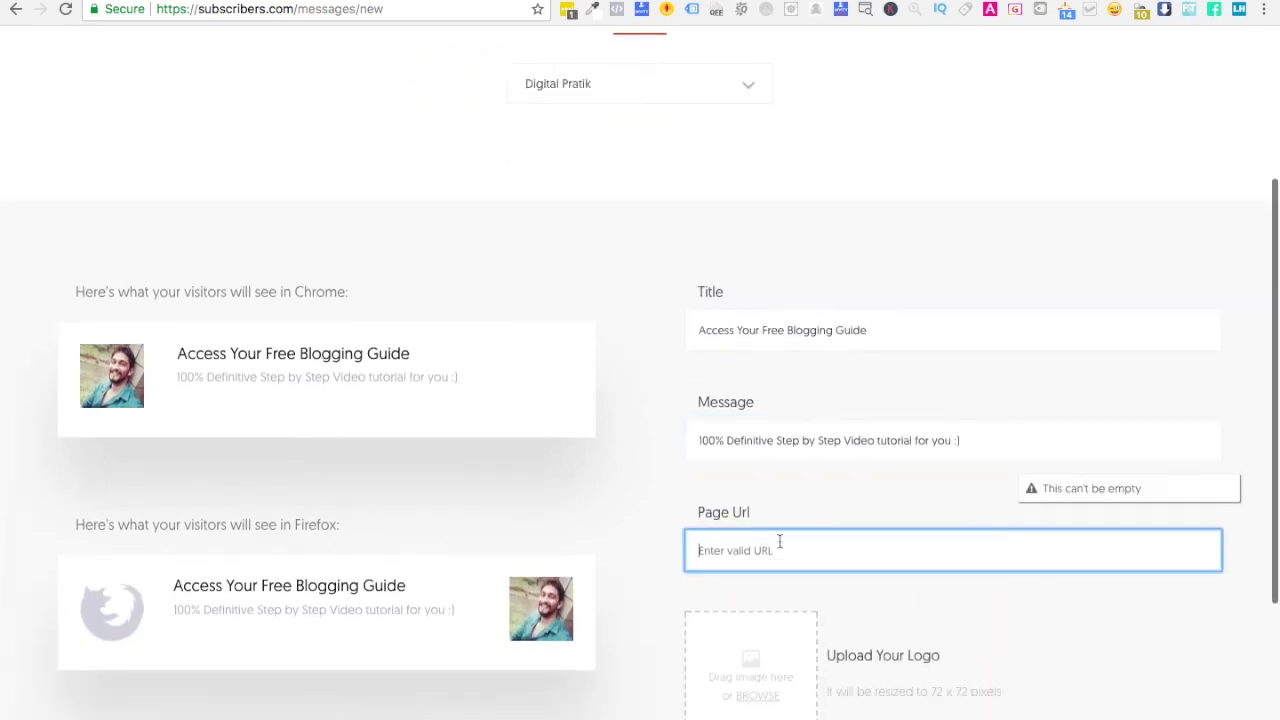
{"action": "key", "text": "ctrl+v"}
{"action": "left_click", "coordinate": [1091, 623]}
{"action": "scroll", "coordinate": [1091, 623], "scroll_direction": "down", "scroll_amount": 2}
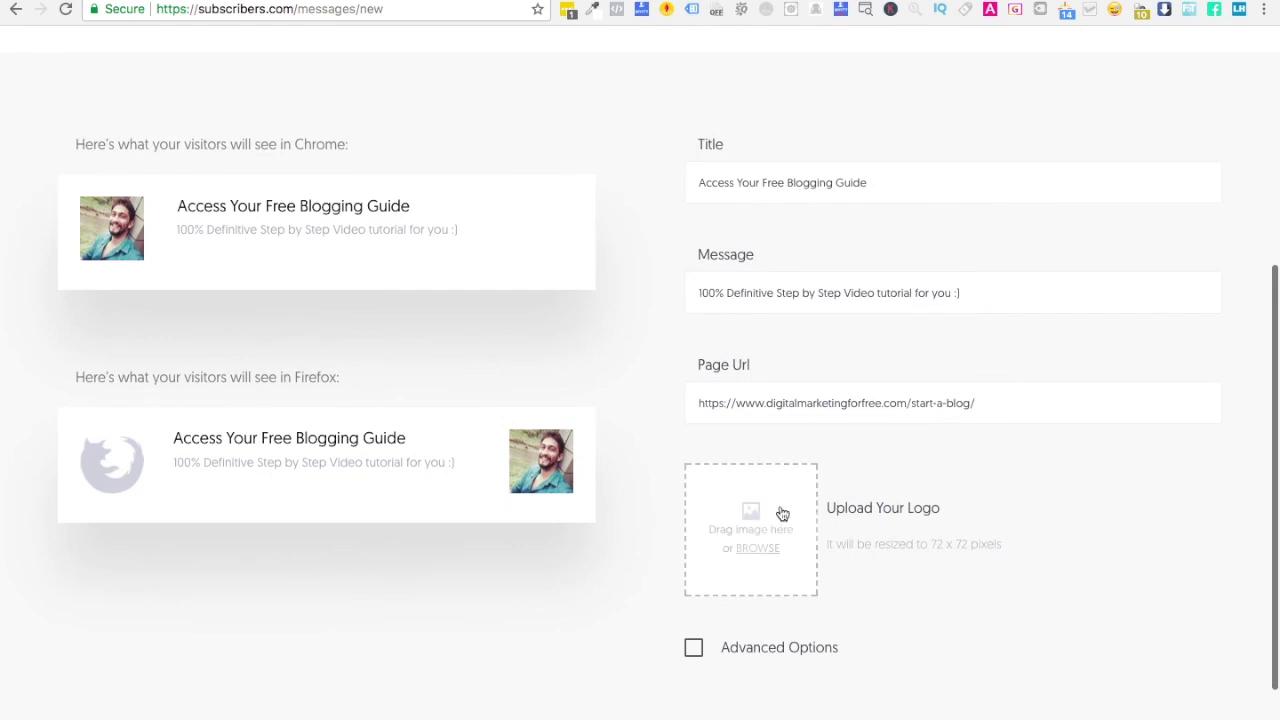
{"action": "left_click", "coordinate": [755, 530]}
{"action": "left_click", "coordinate": [835, 278]}
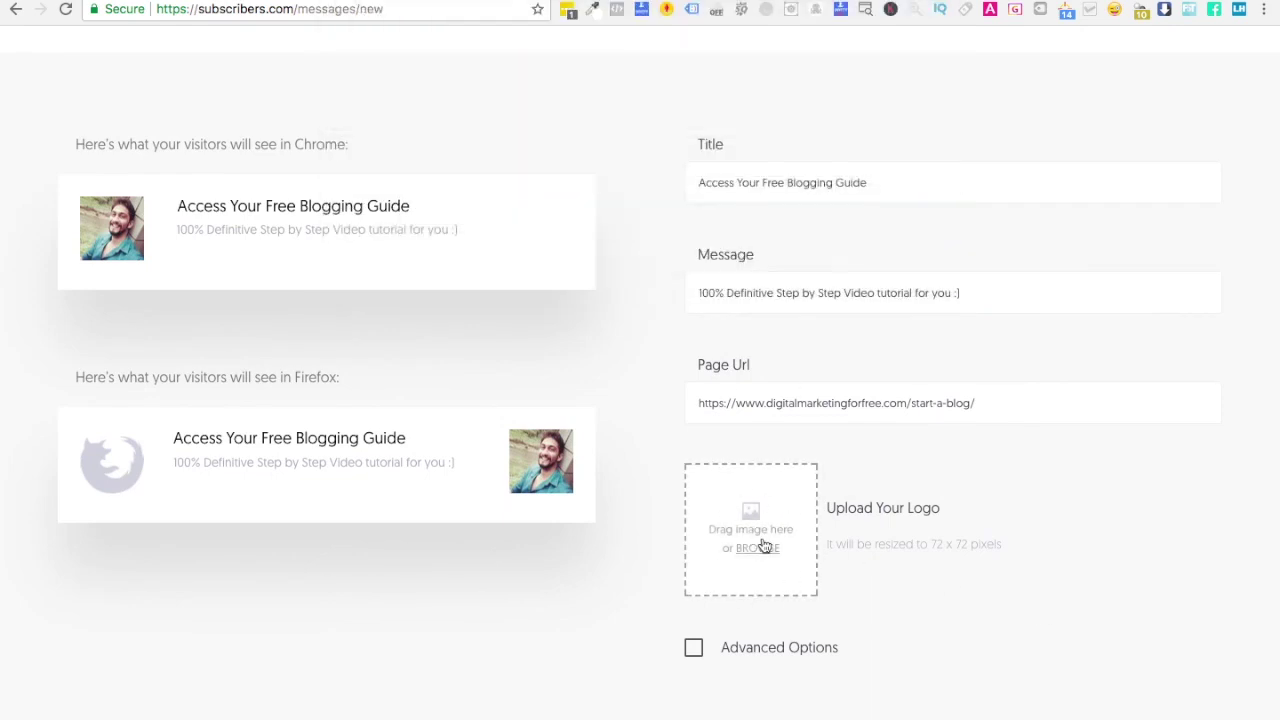
- Review the Advanced Options UTM and schedule fields, then send the notification
{"action": "scroll", "coordinate": [760, 560], "scroll_direction": "down", "scroll_amount": 2}
{"action": "left_click", "coordinate": [694, 533]}
{"action": "scroll", "coordinate": [818, 552], "scroll_direction": "down", "scroll_amount": 4}
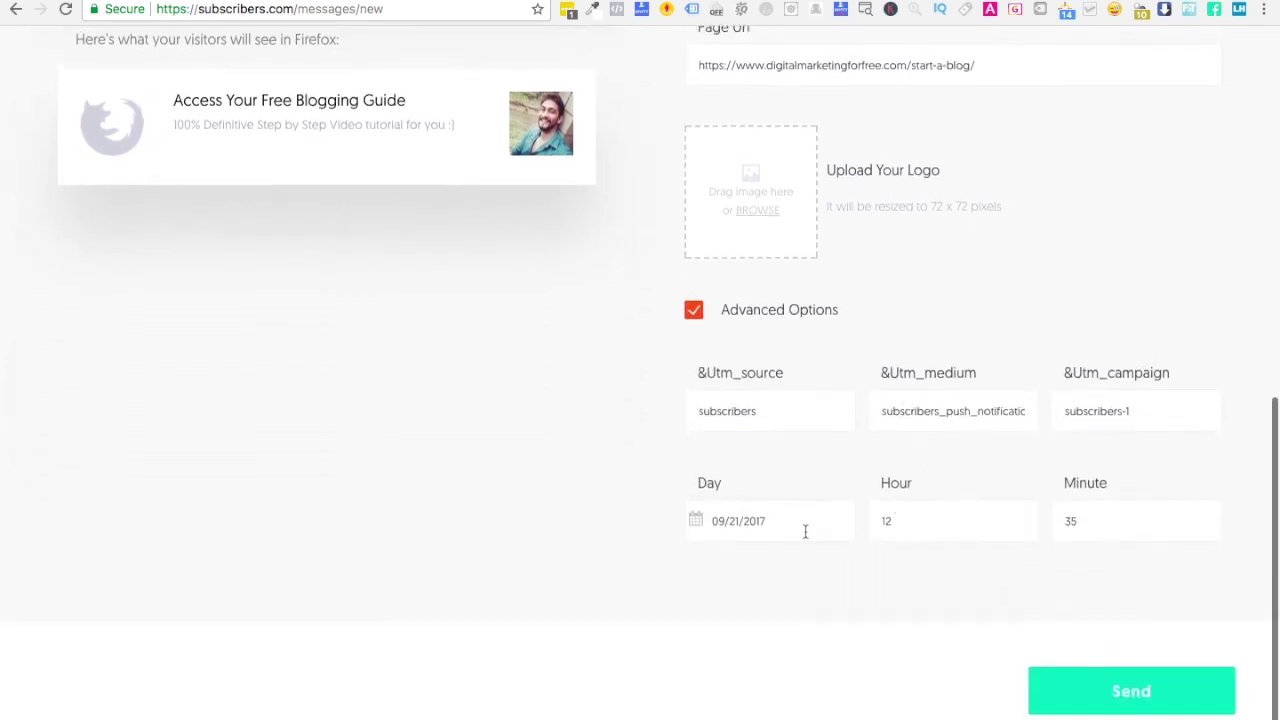
{"action": "left_click", "coordinate": [722, 411]}
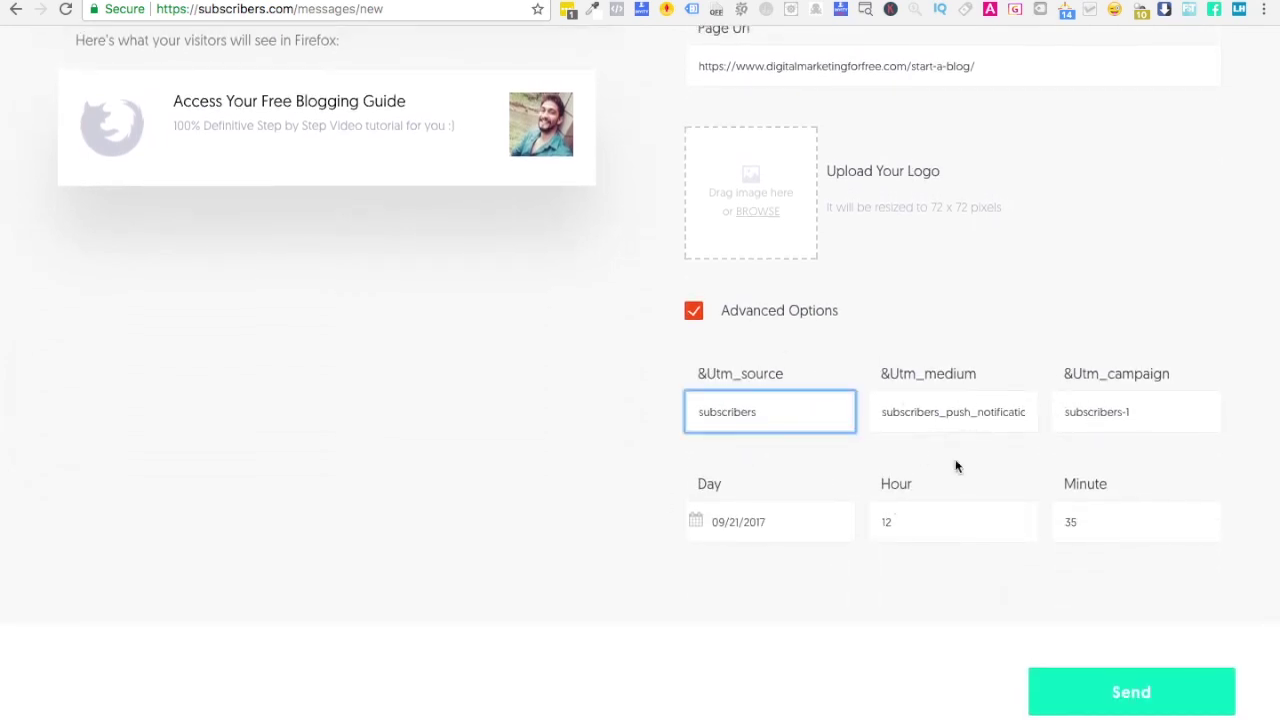
{"action": "left_click", "coordinate": [1131, 705]}
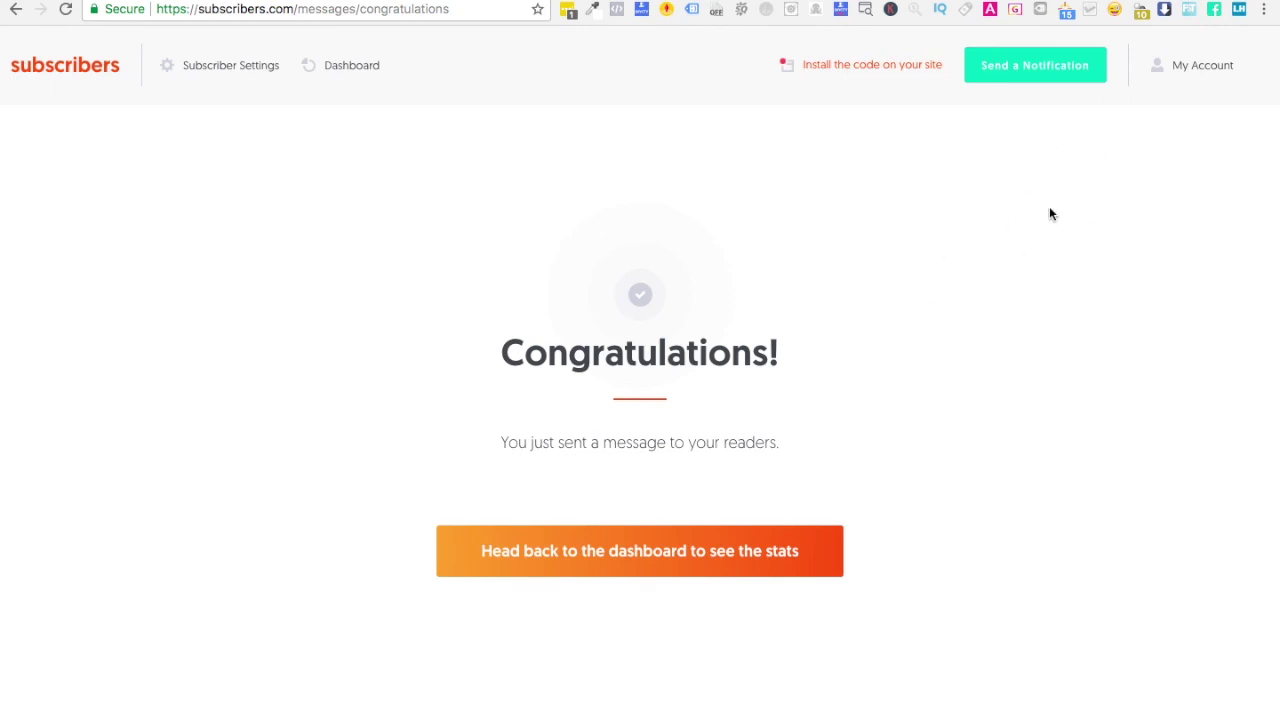
{"action": "key", "text": "ctrl+Tab"}
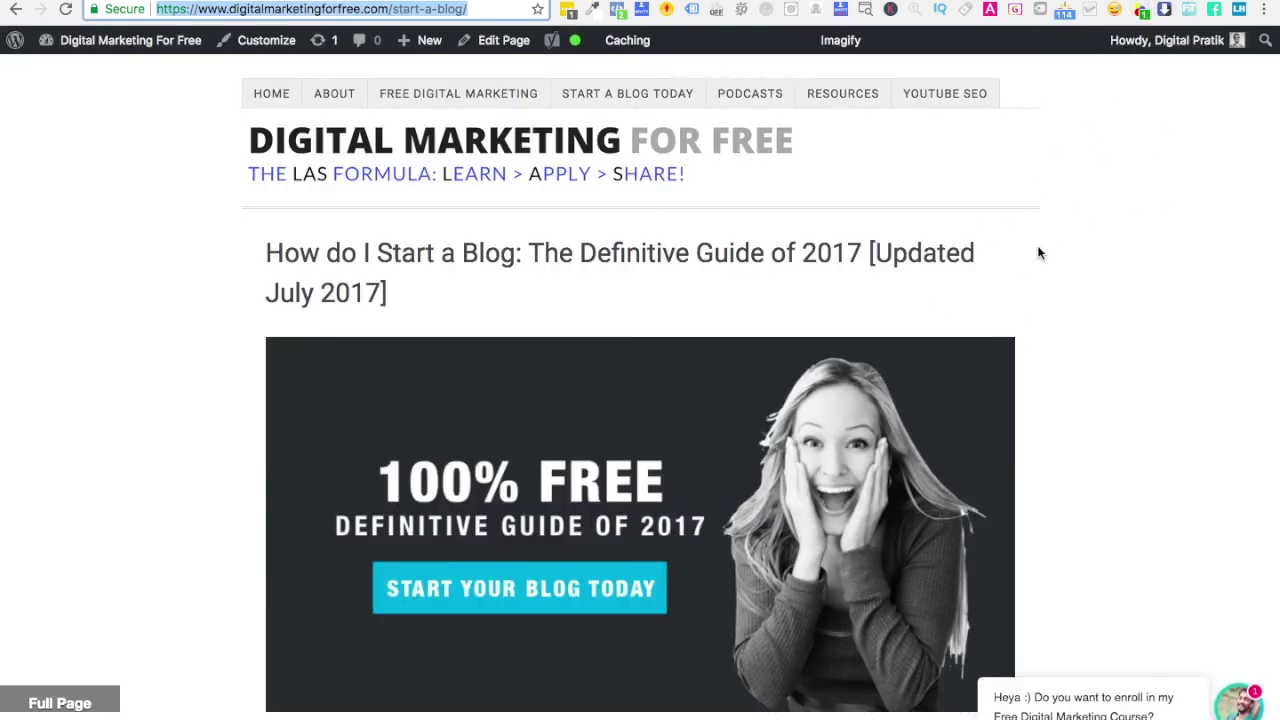
{"action": "key", "text": "ctrl+Tab"}
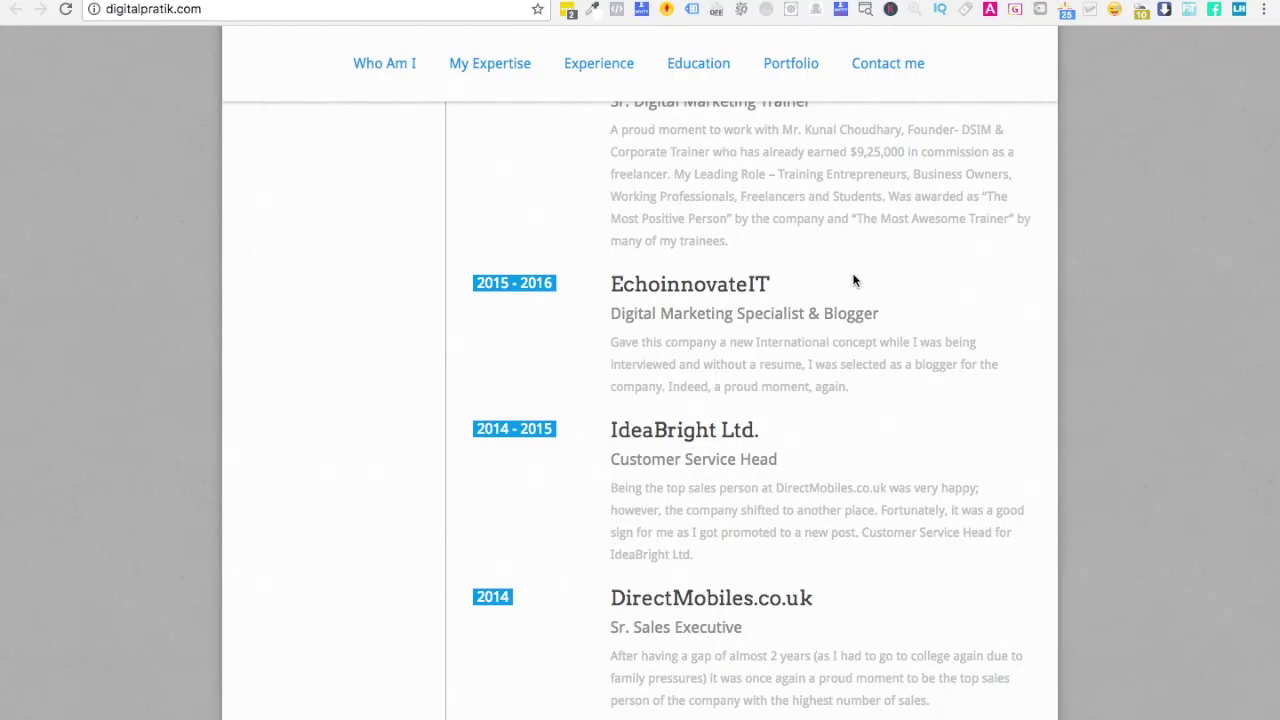
{"action": "scroll", "coordinate": [853, 280], "scroll_direction": "up", "scroll_amount": 15}
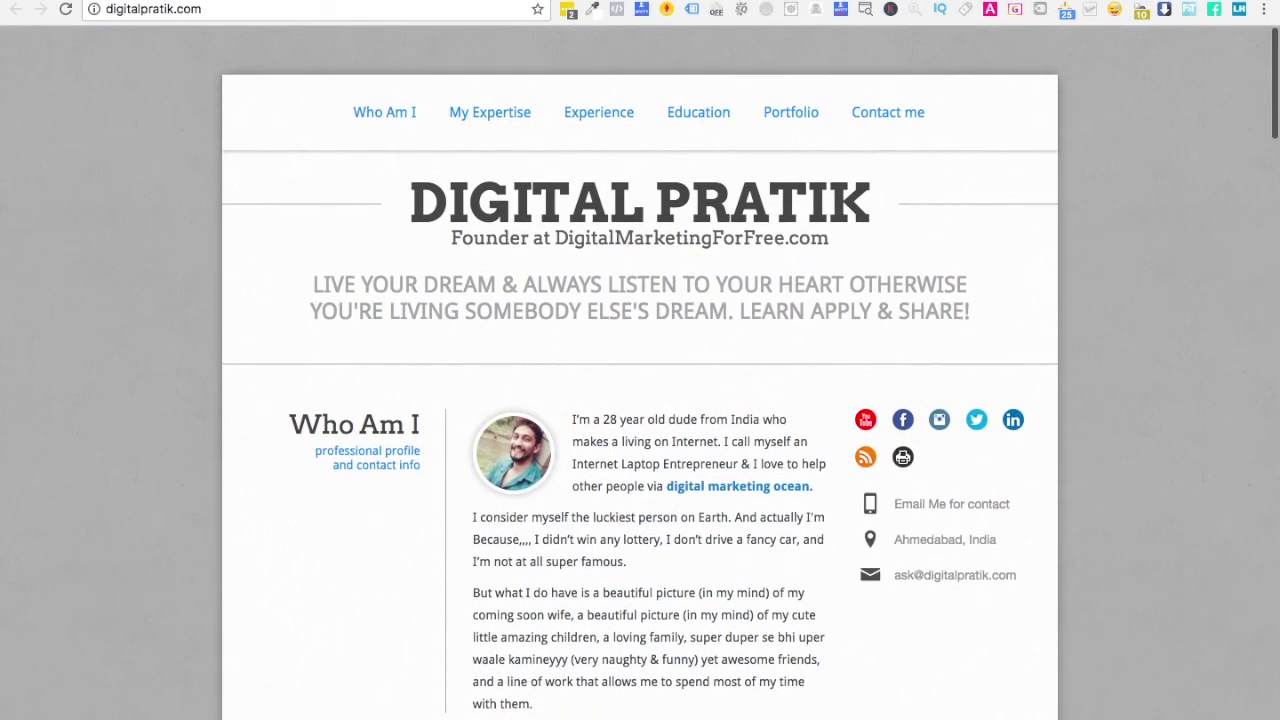
{"action": "key", "text": "ctrl+Tab"}
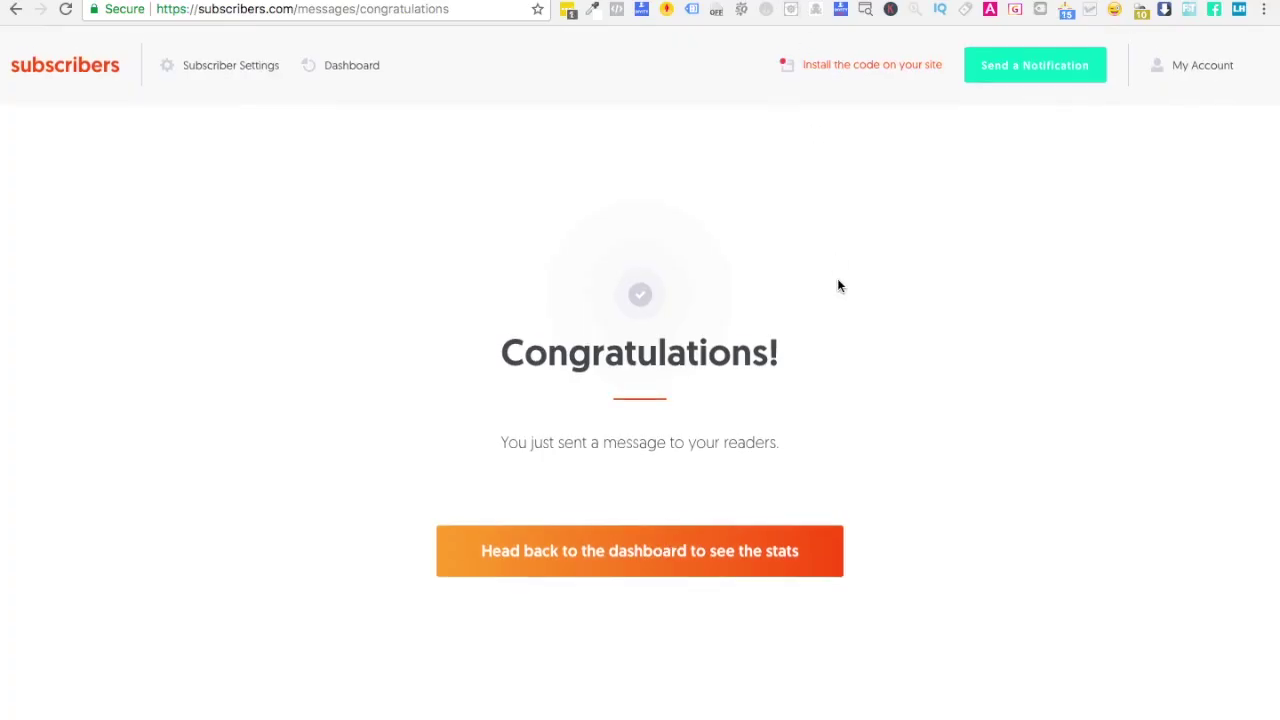